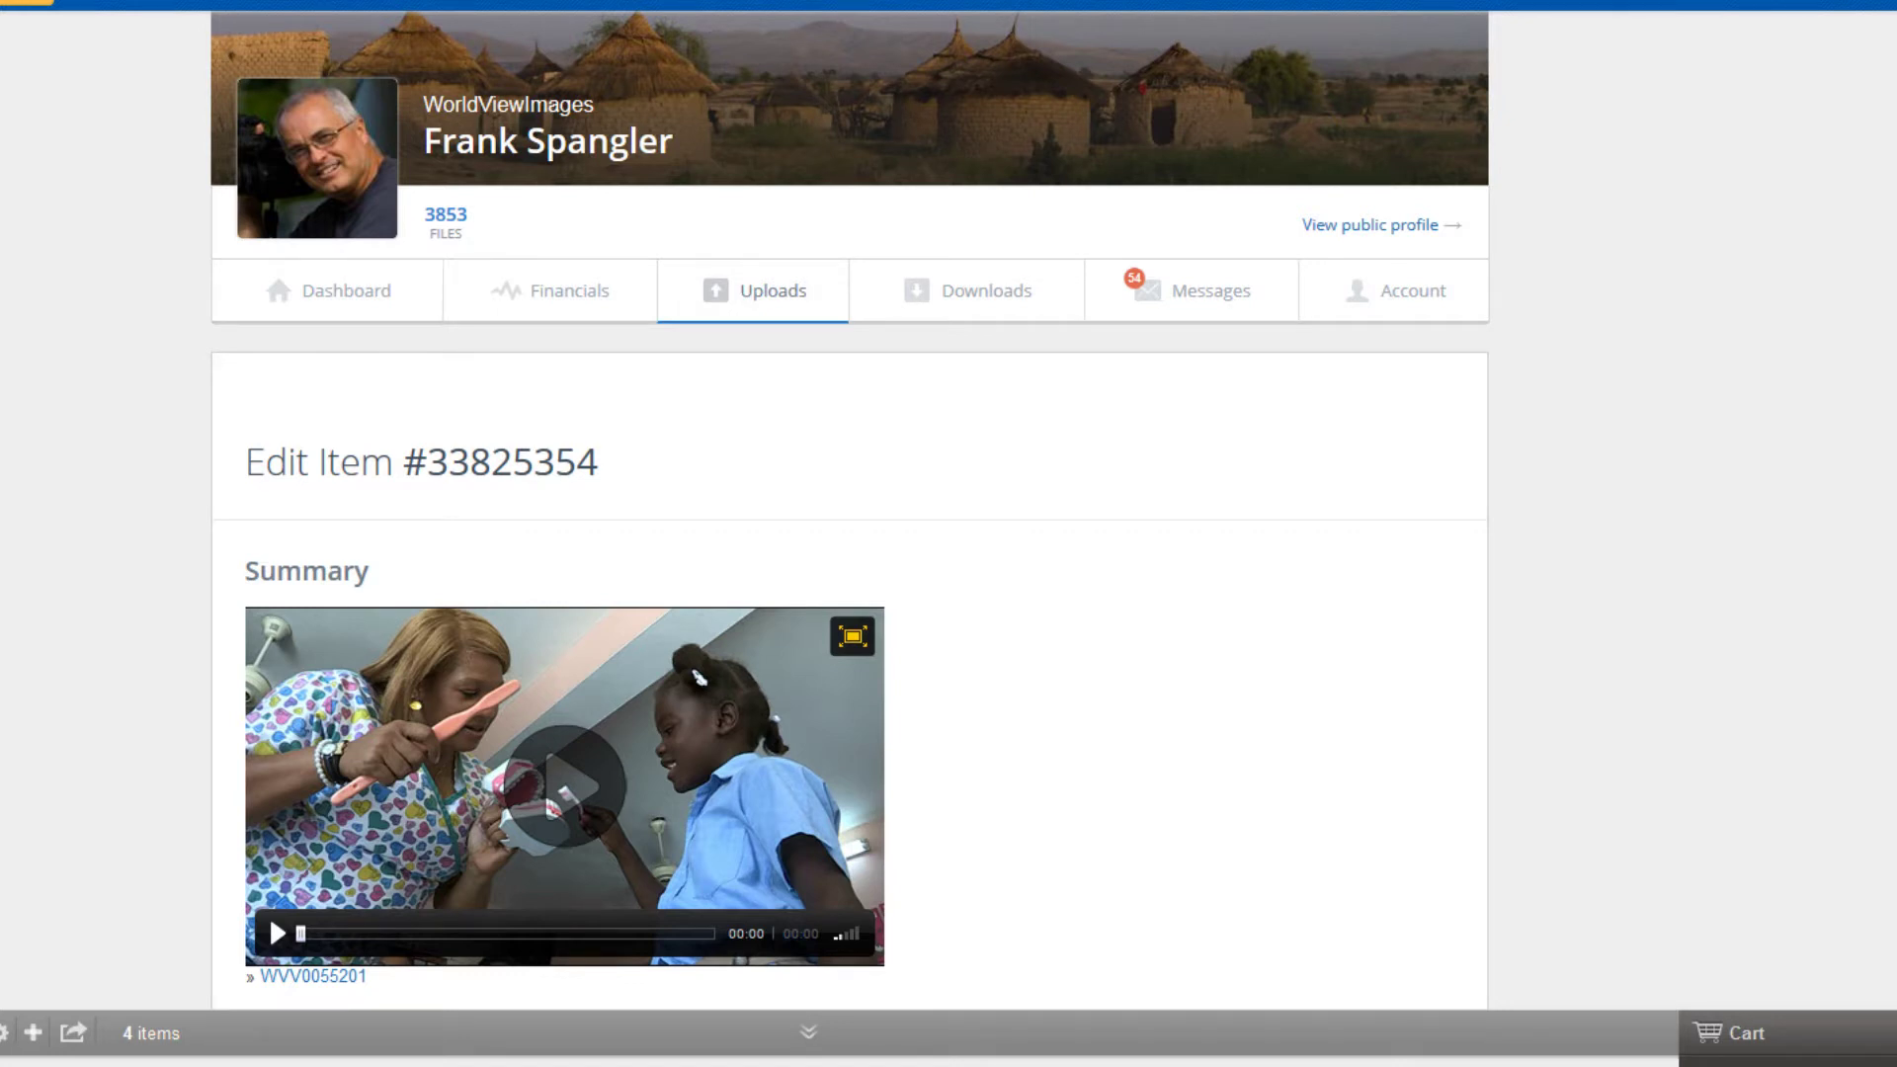
- Return from the clip's edit page to the My Uploads list filtered to Needs Edits
scroll(1410, 580, up, 3)
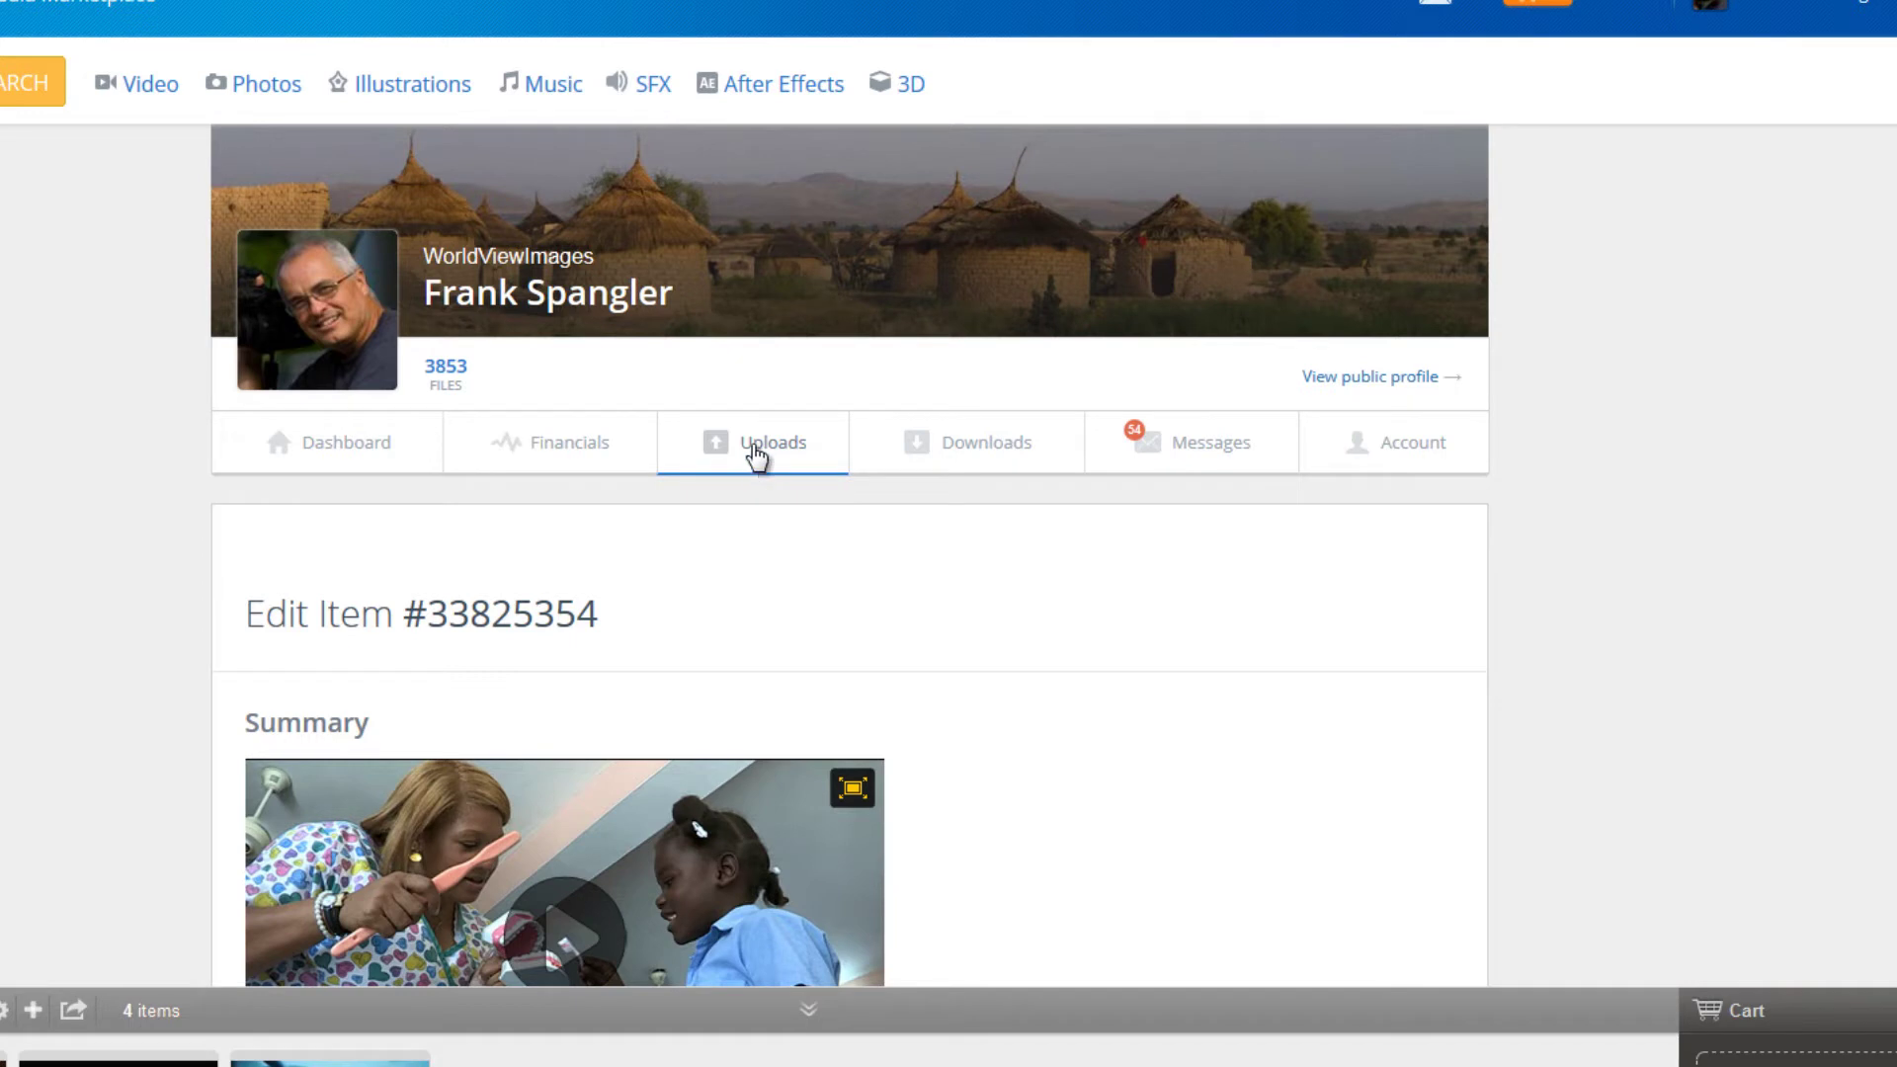
click(757, 458)
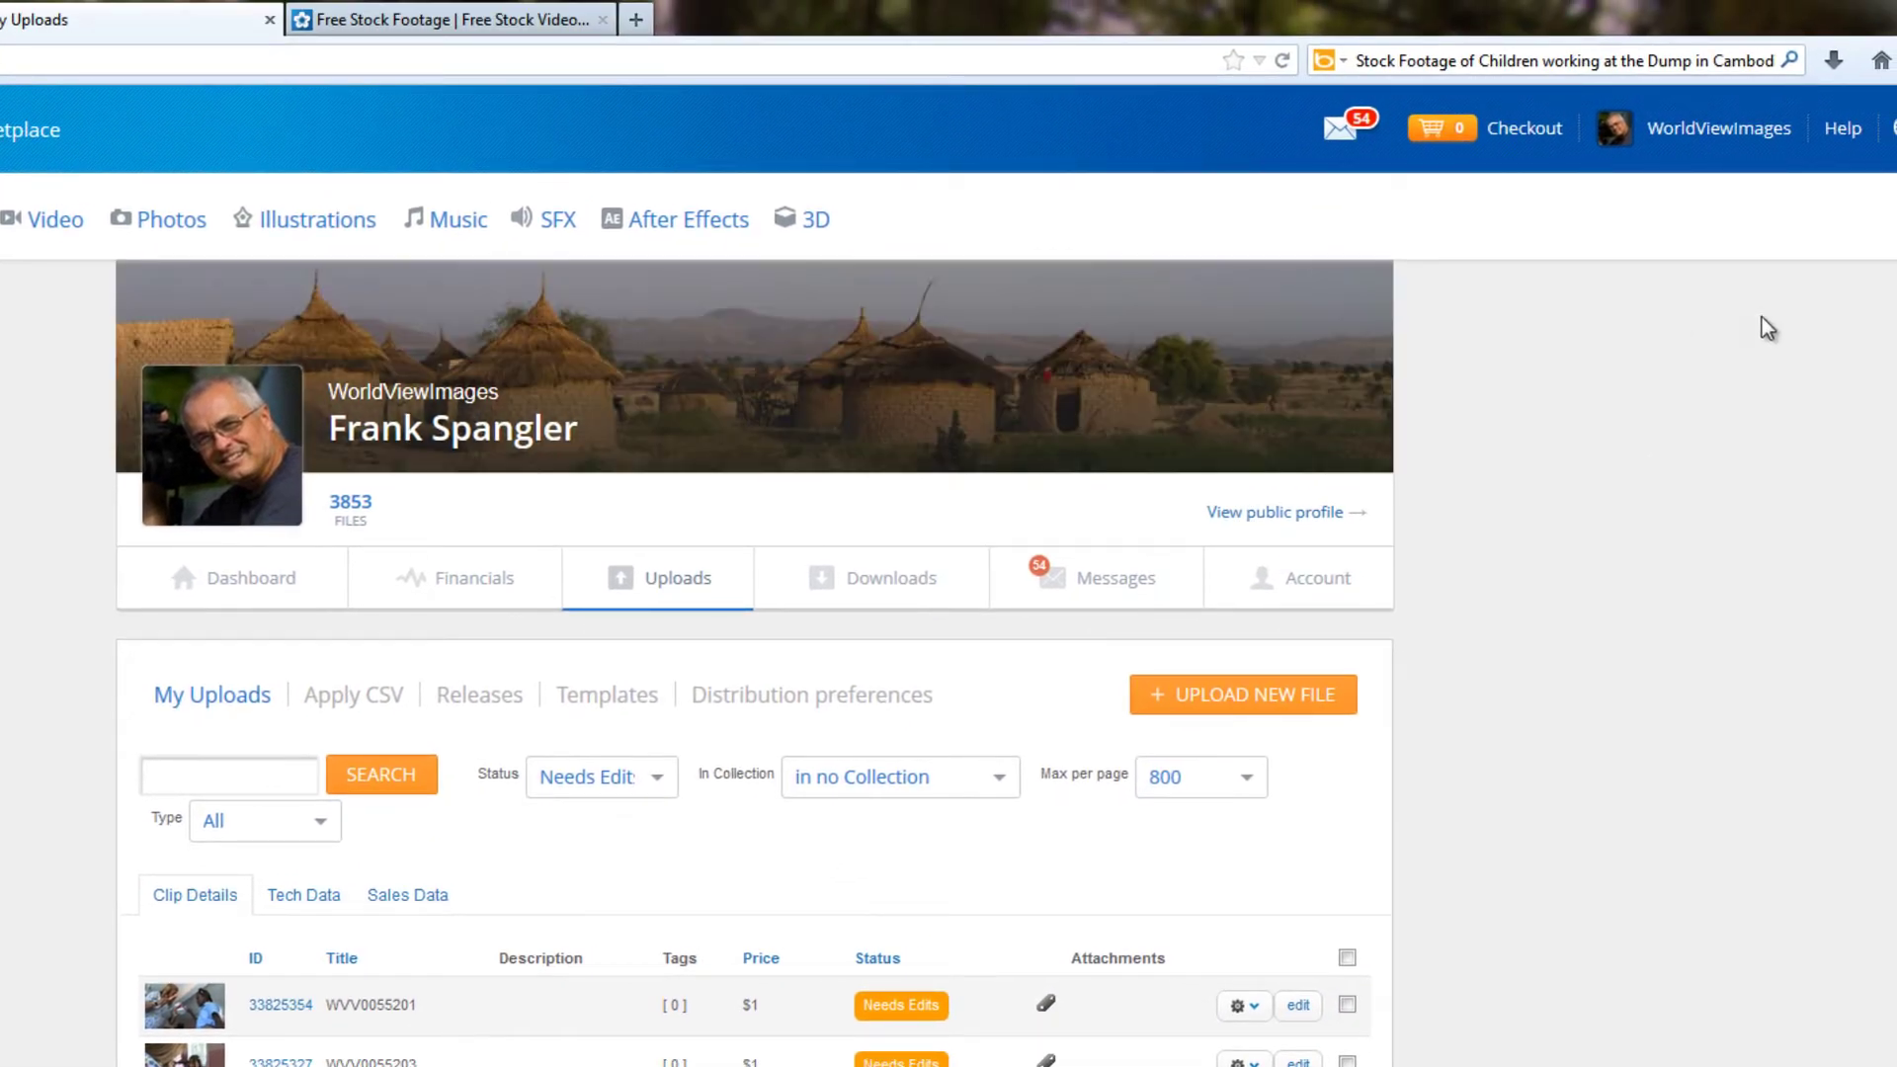
mouse_move(1685, 144)
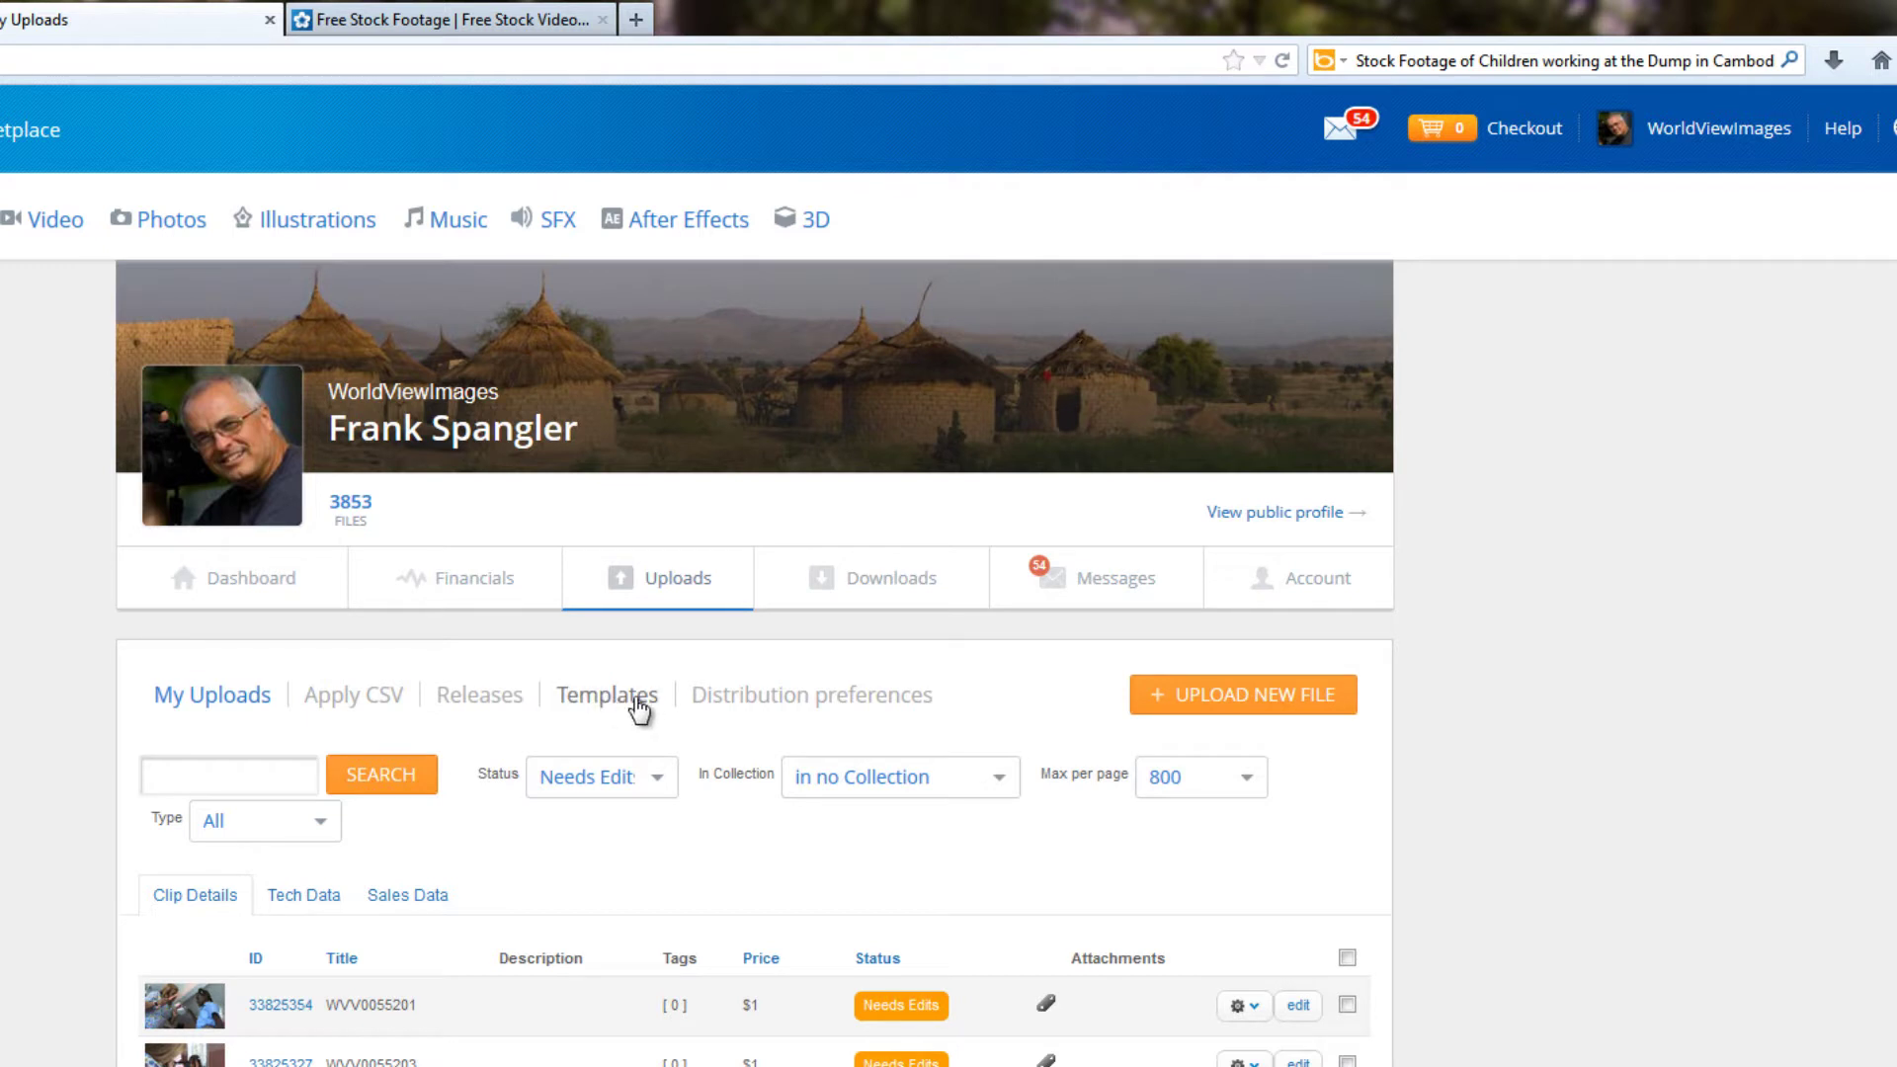
- Open the Video templates list and scroll to its end, past aVietnam through Yemen: Sanaa
click(609, 702)
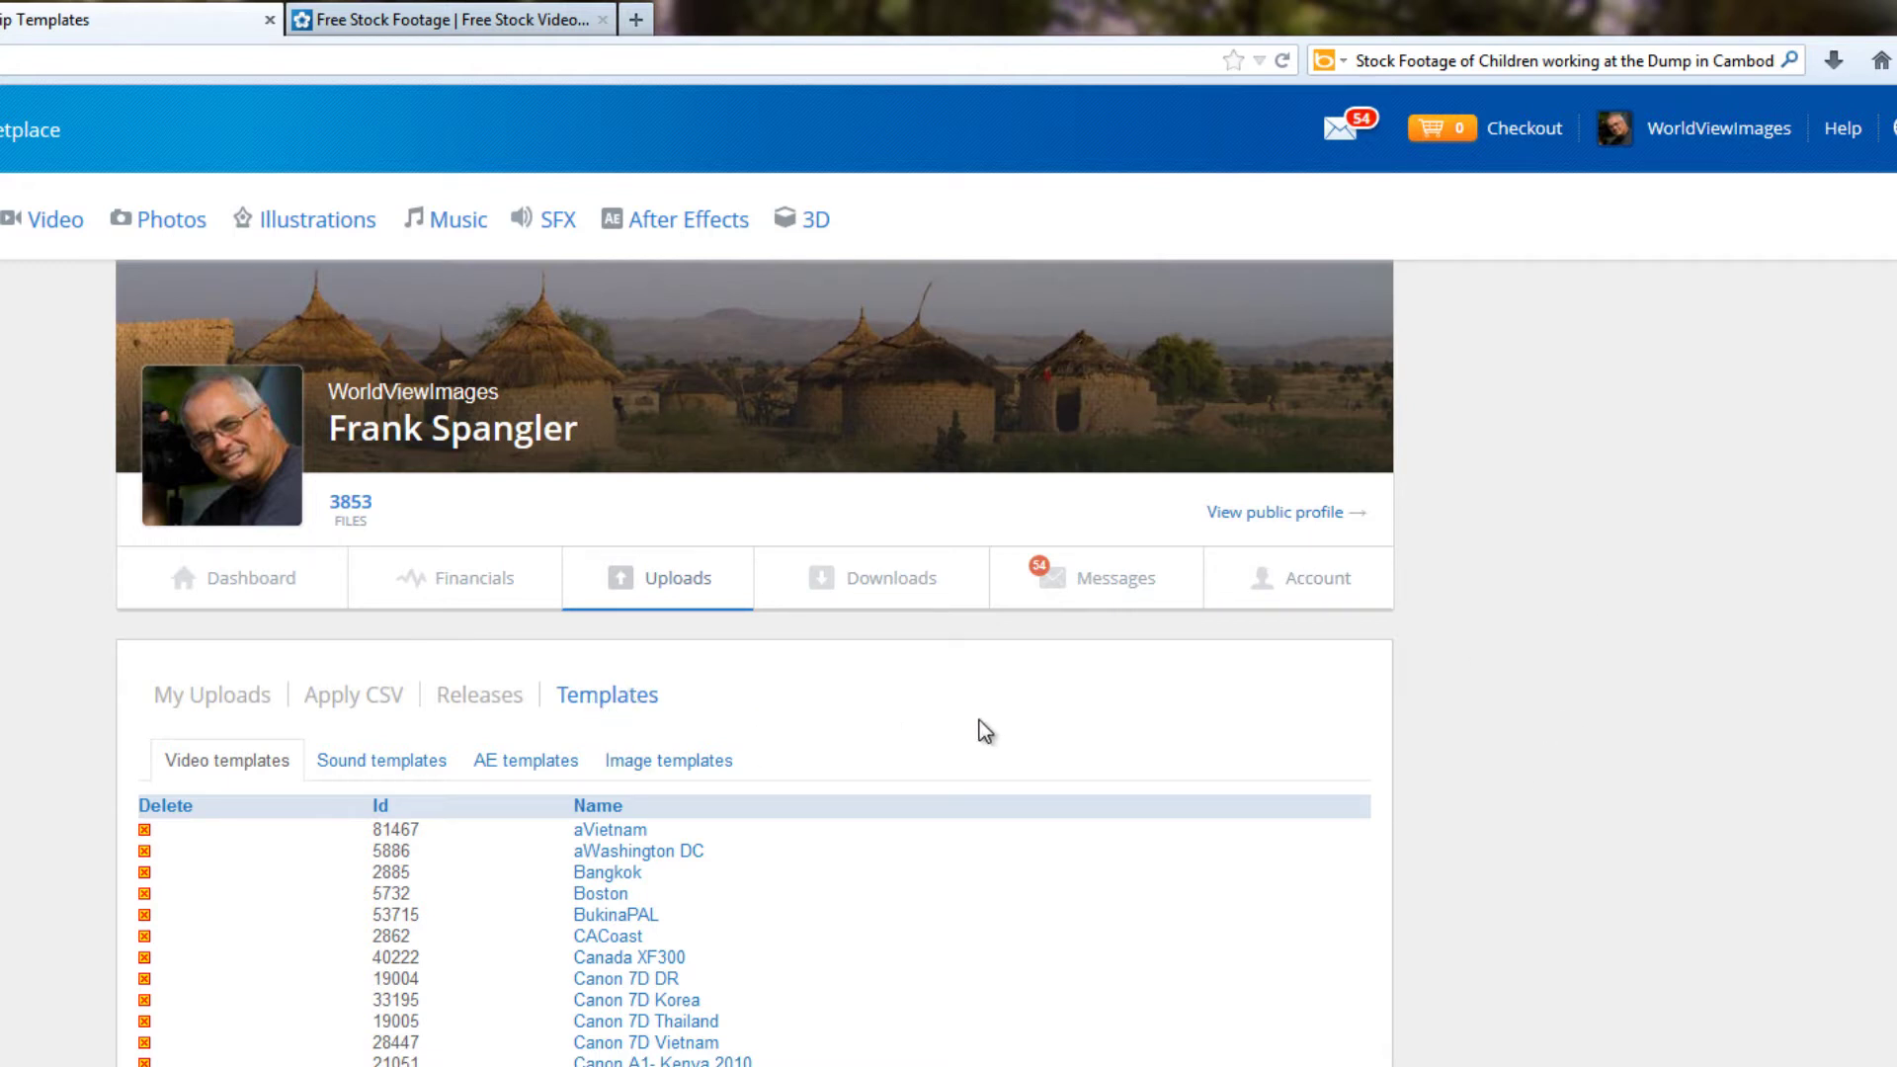
scroll(1042, 742, down, 10)
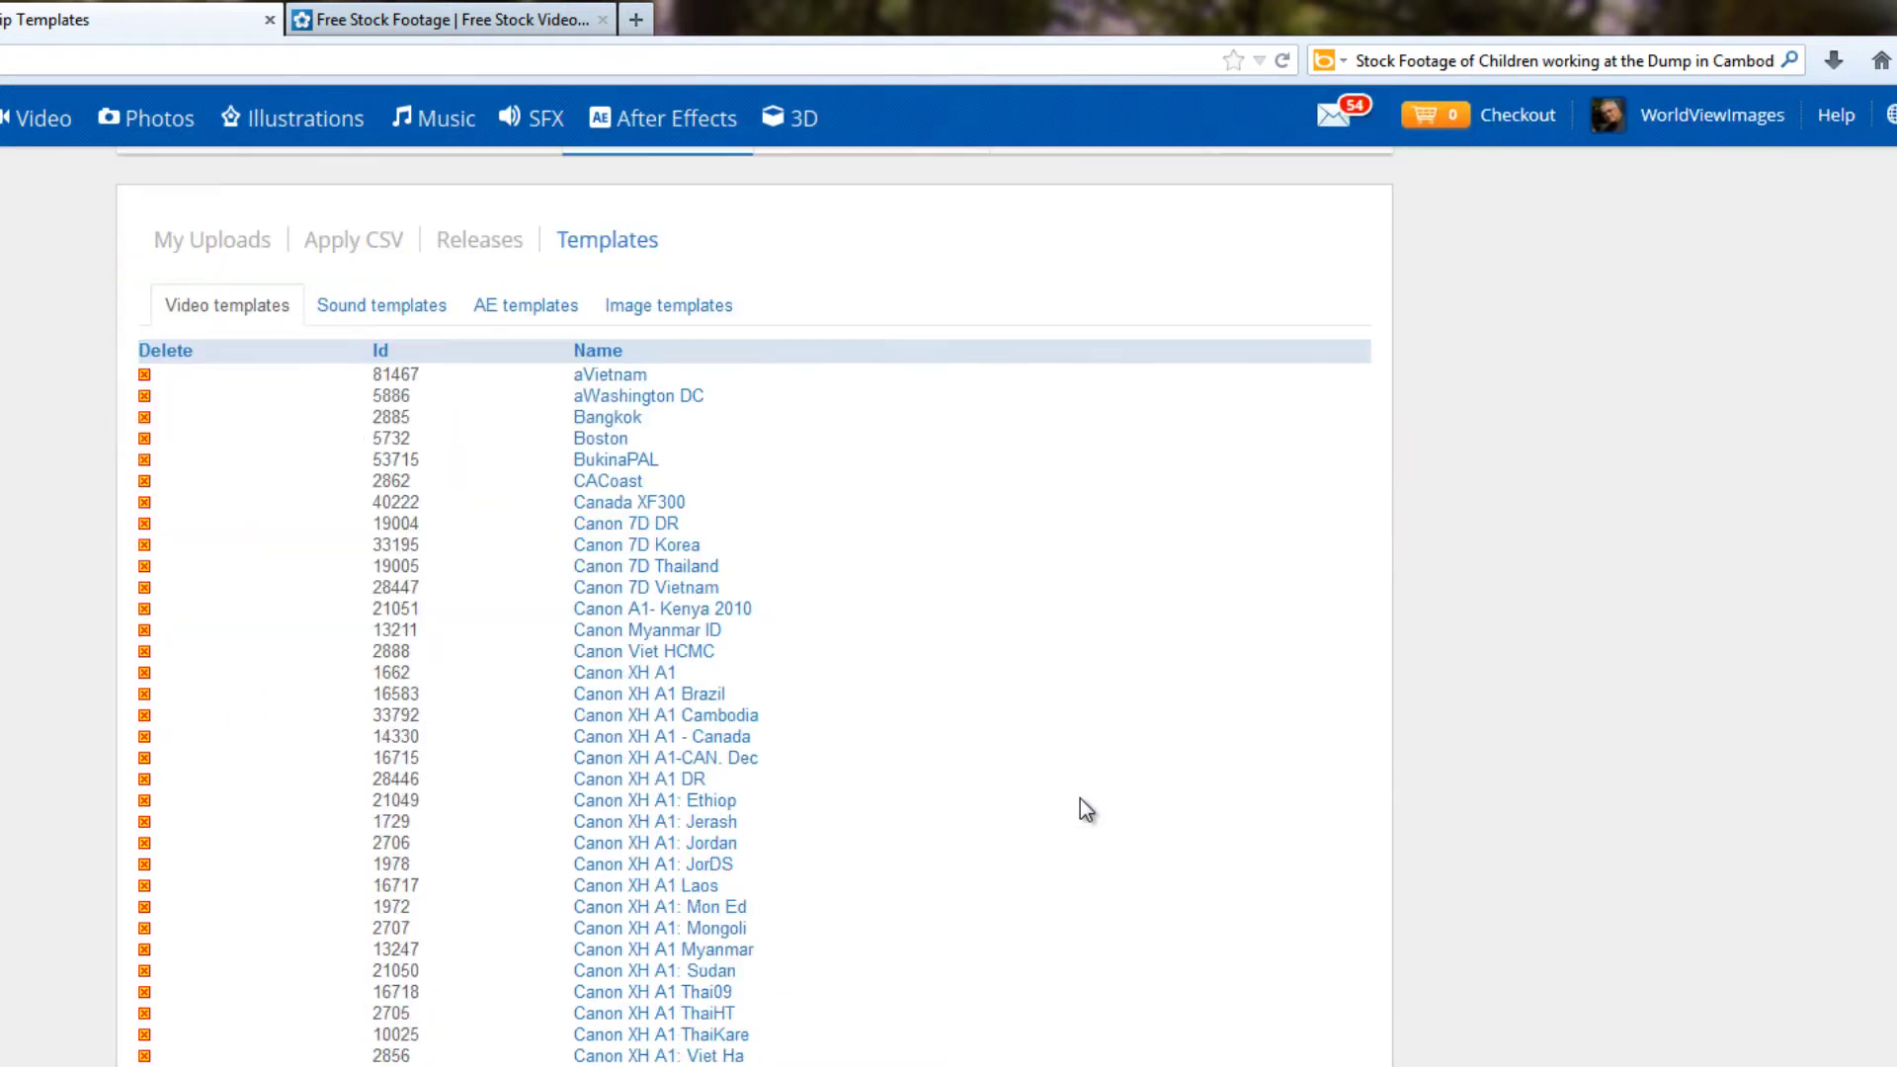
scroll(1081, 798, up, 5)
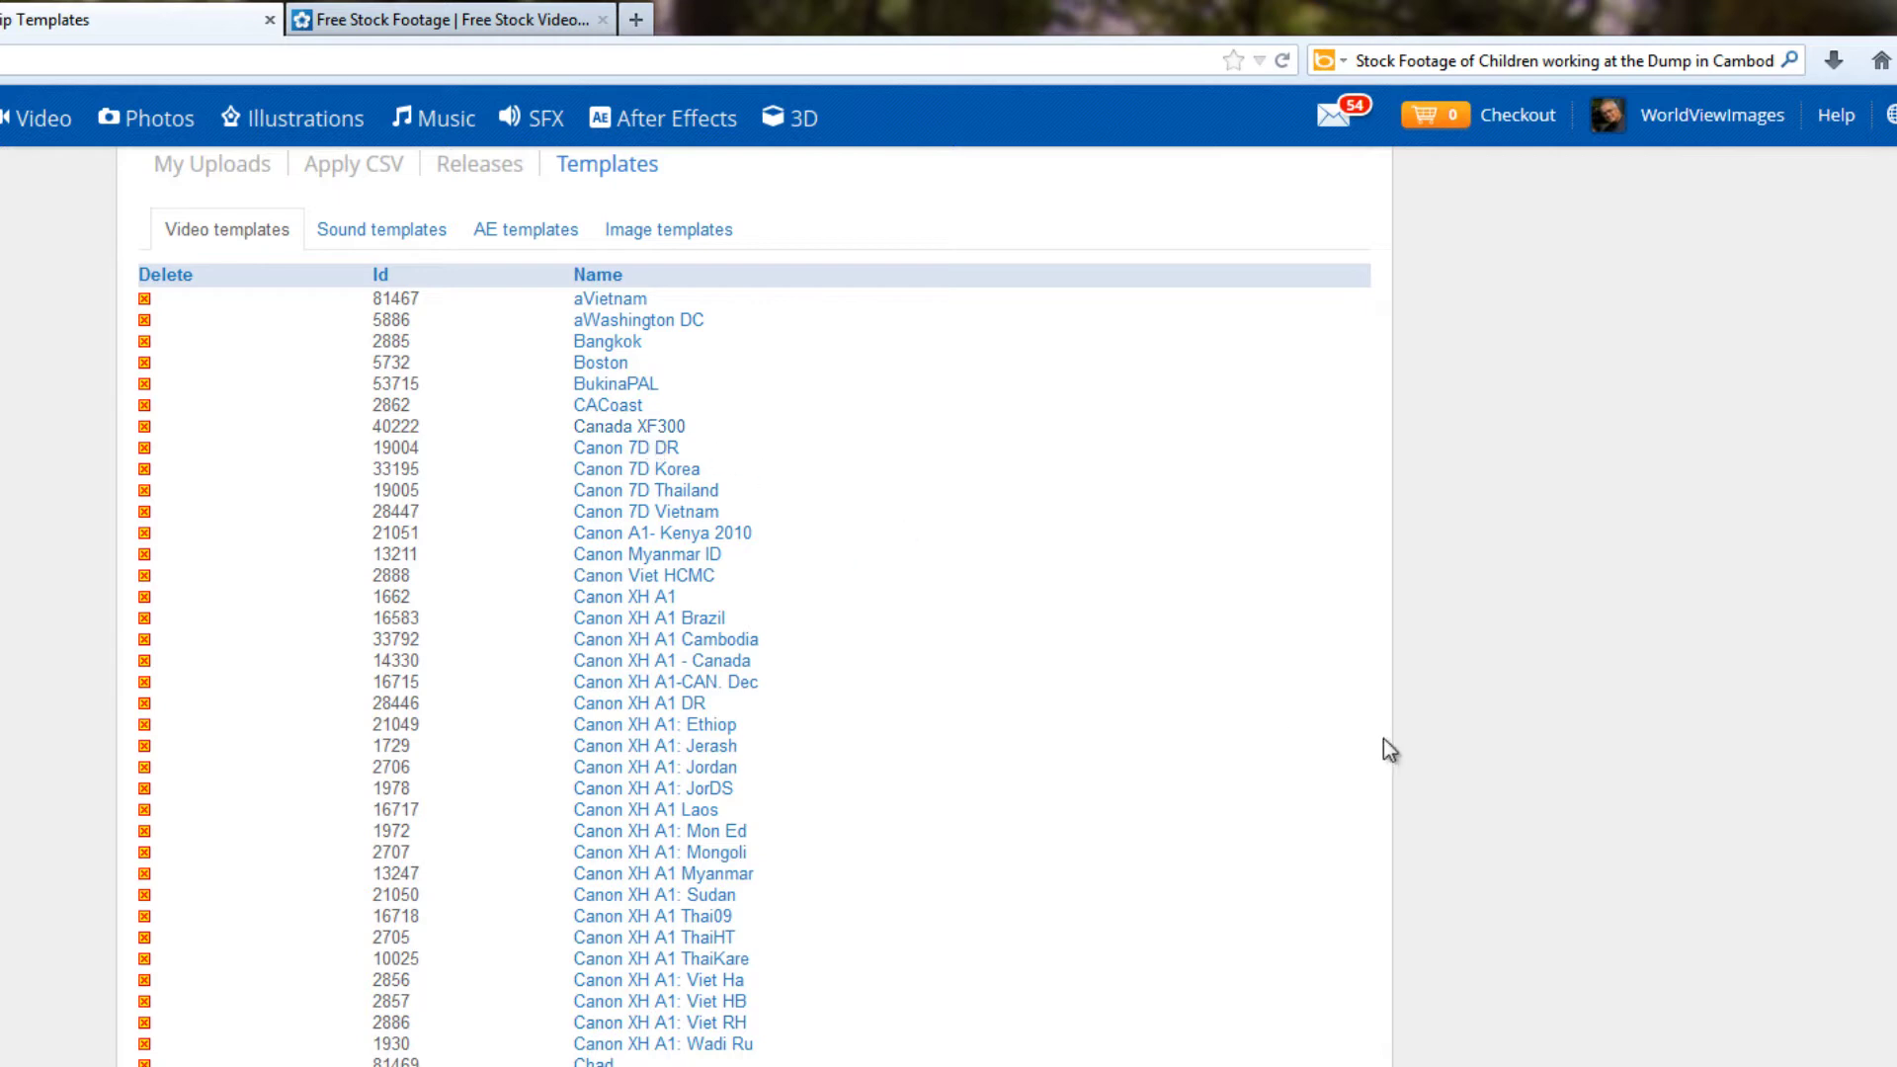
scroll(1207, 780, down, 10)
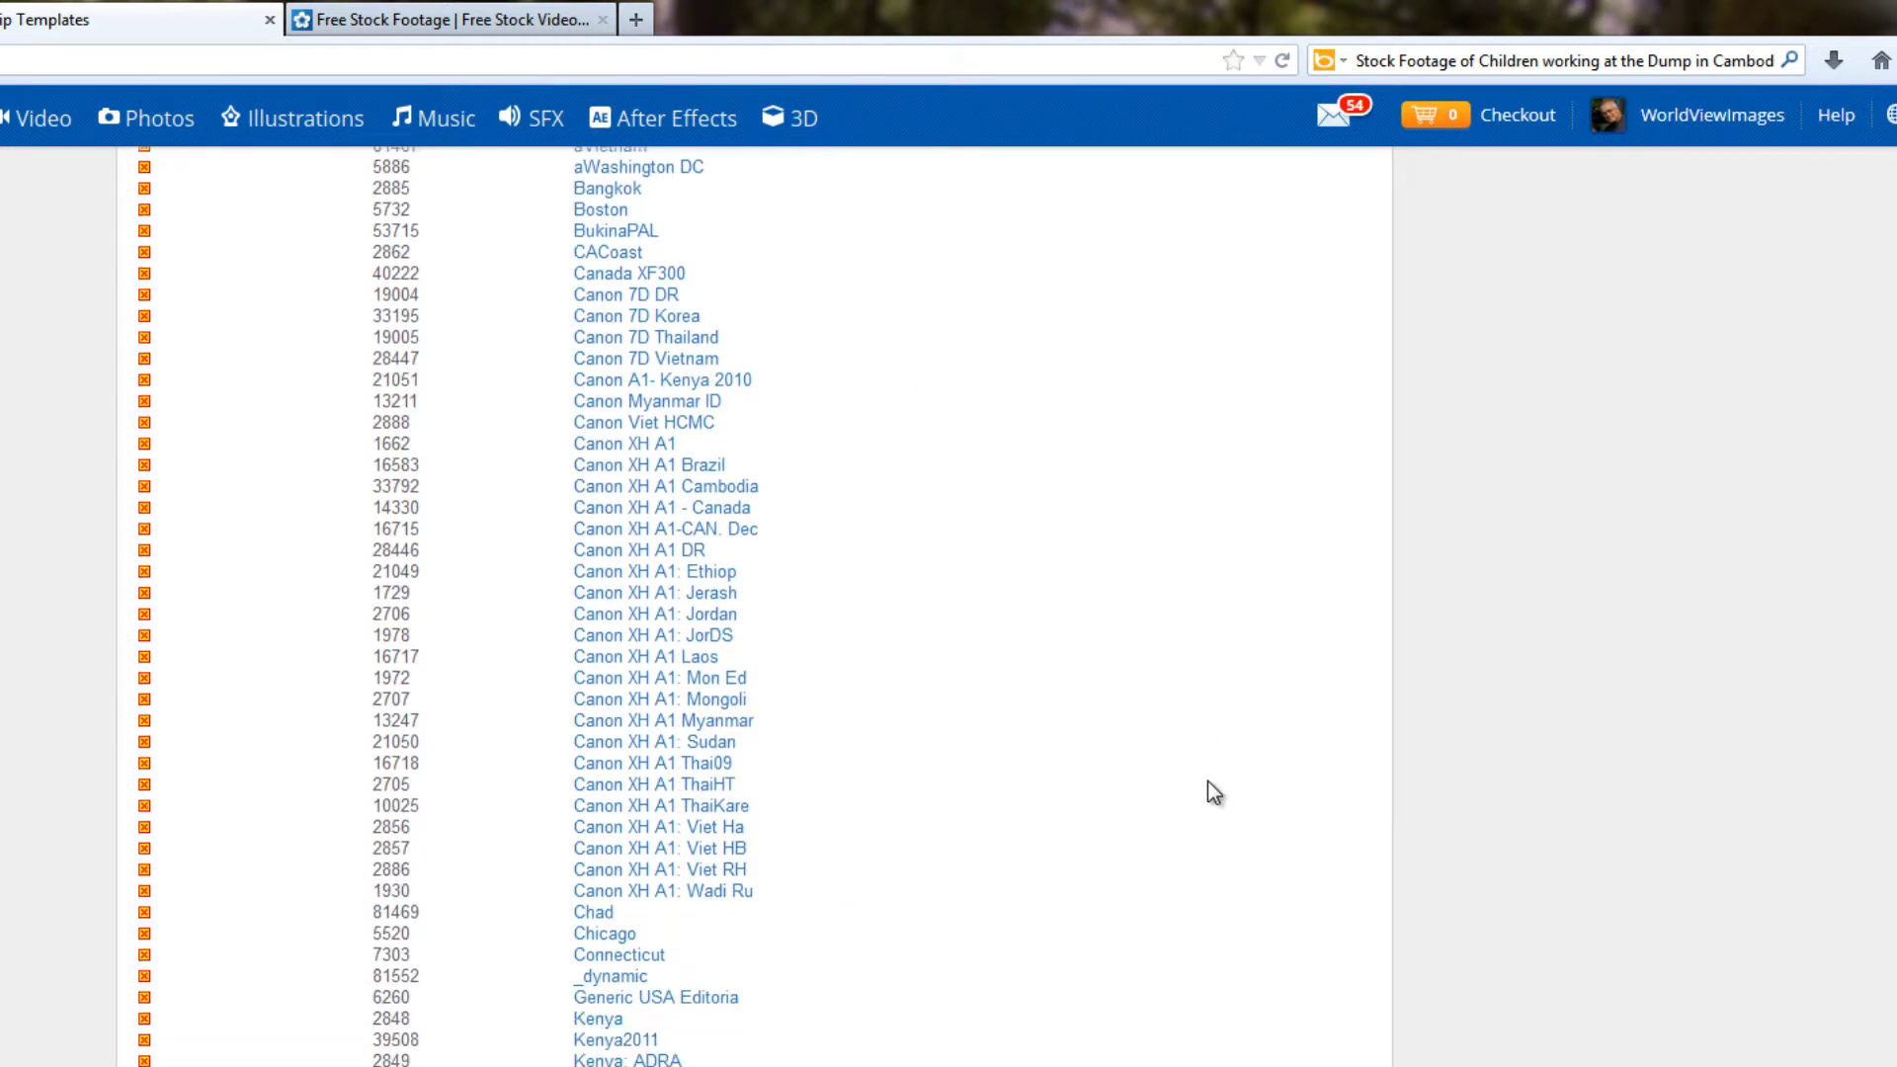
scroll(1208, 781, down, 6)
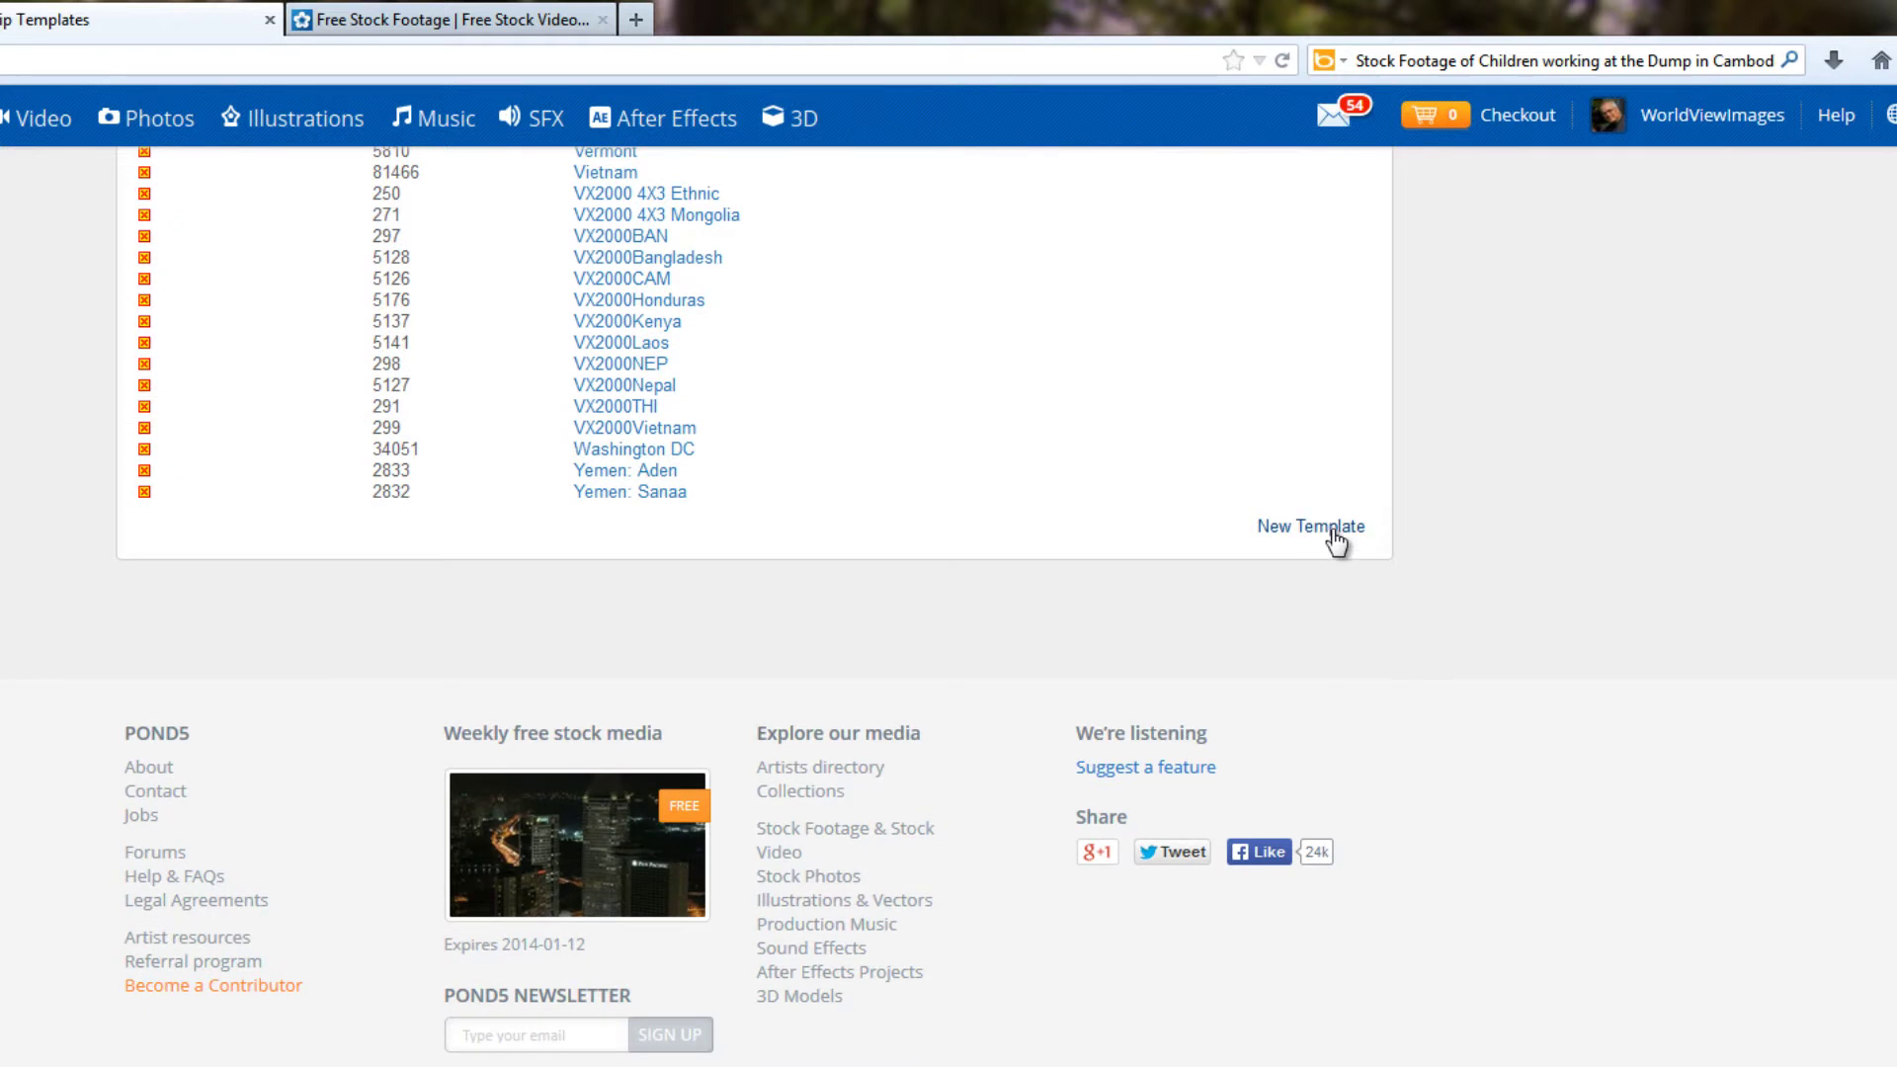
- Create a new video template and name it 'aDominican Republic 2013'
click(1334, 528)
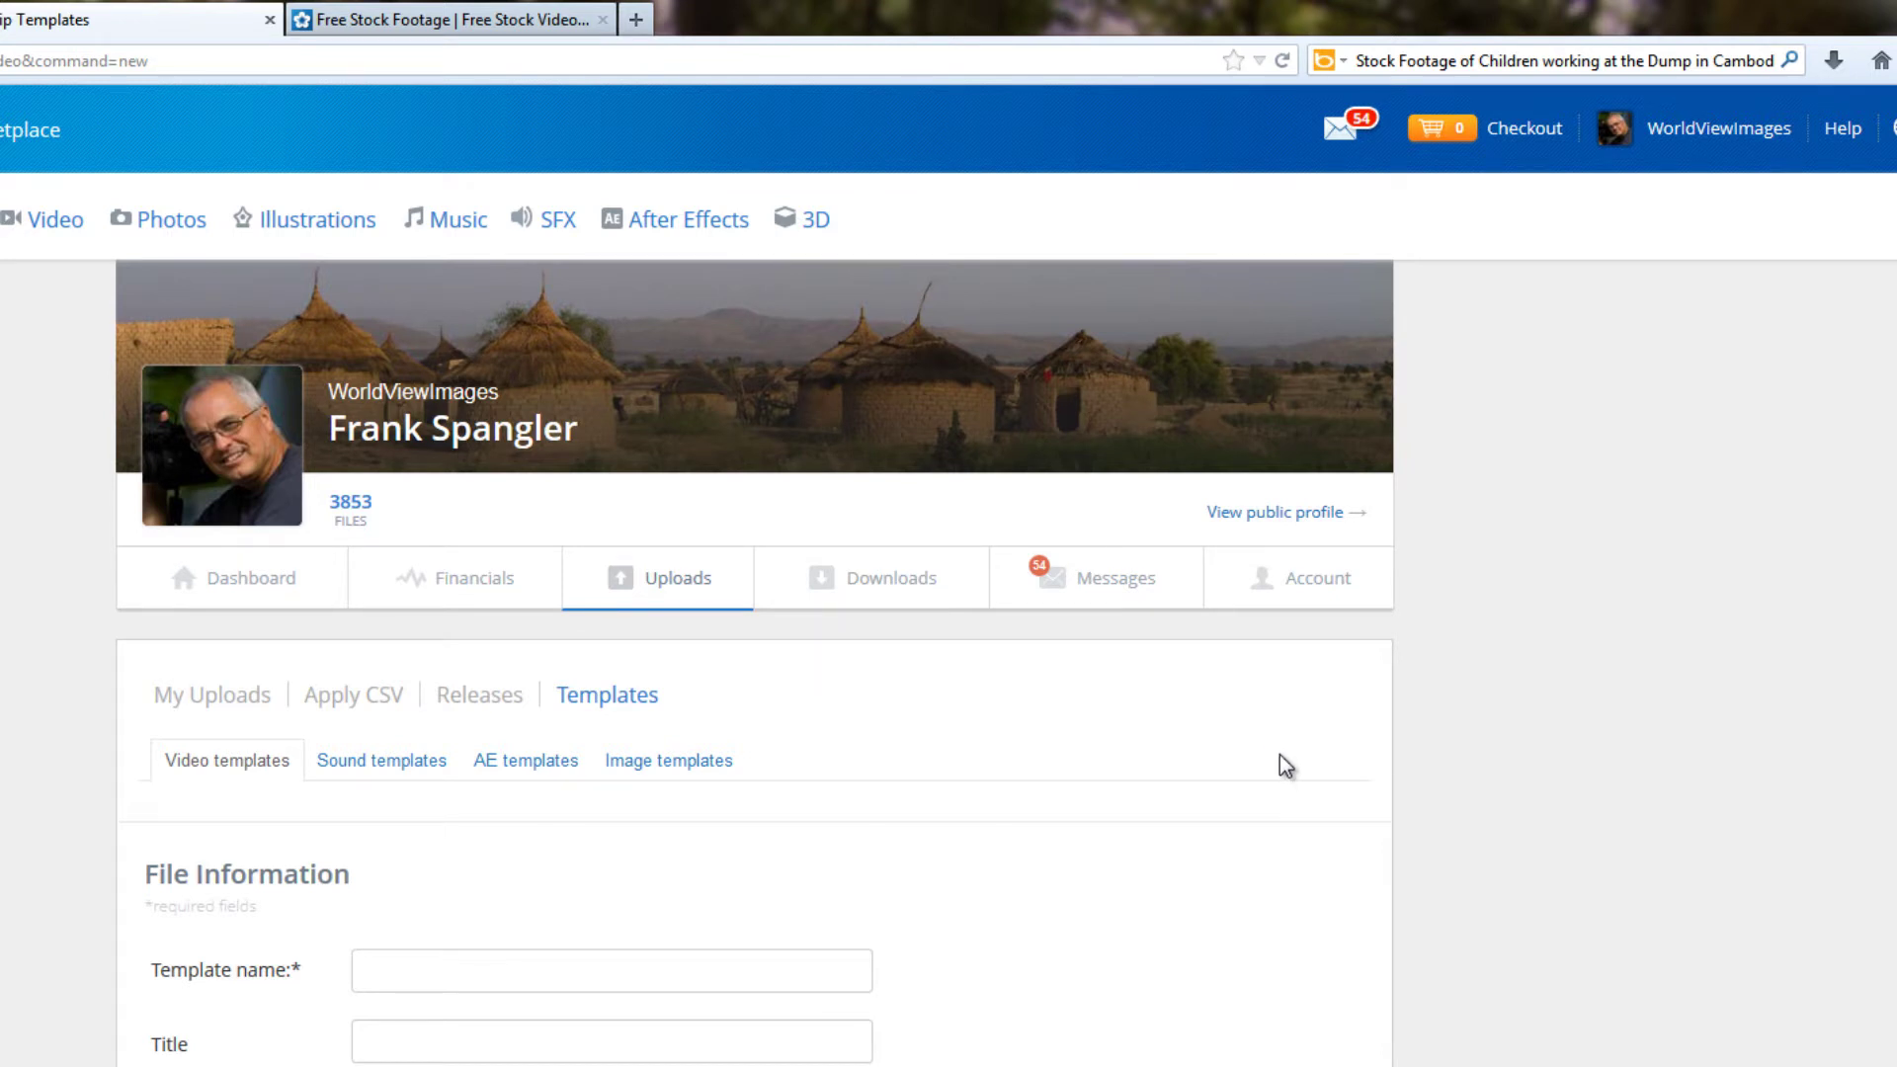
click(435, 969)
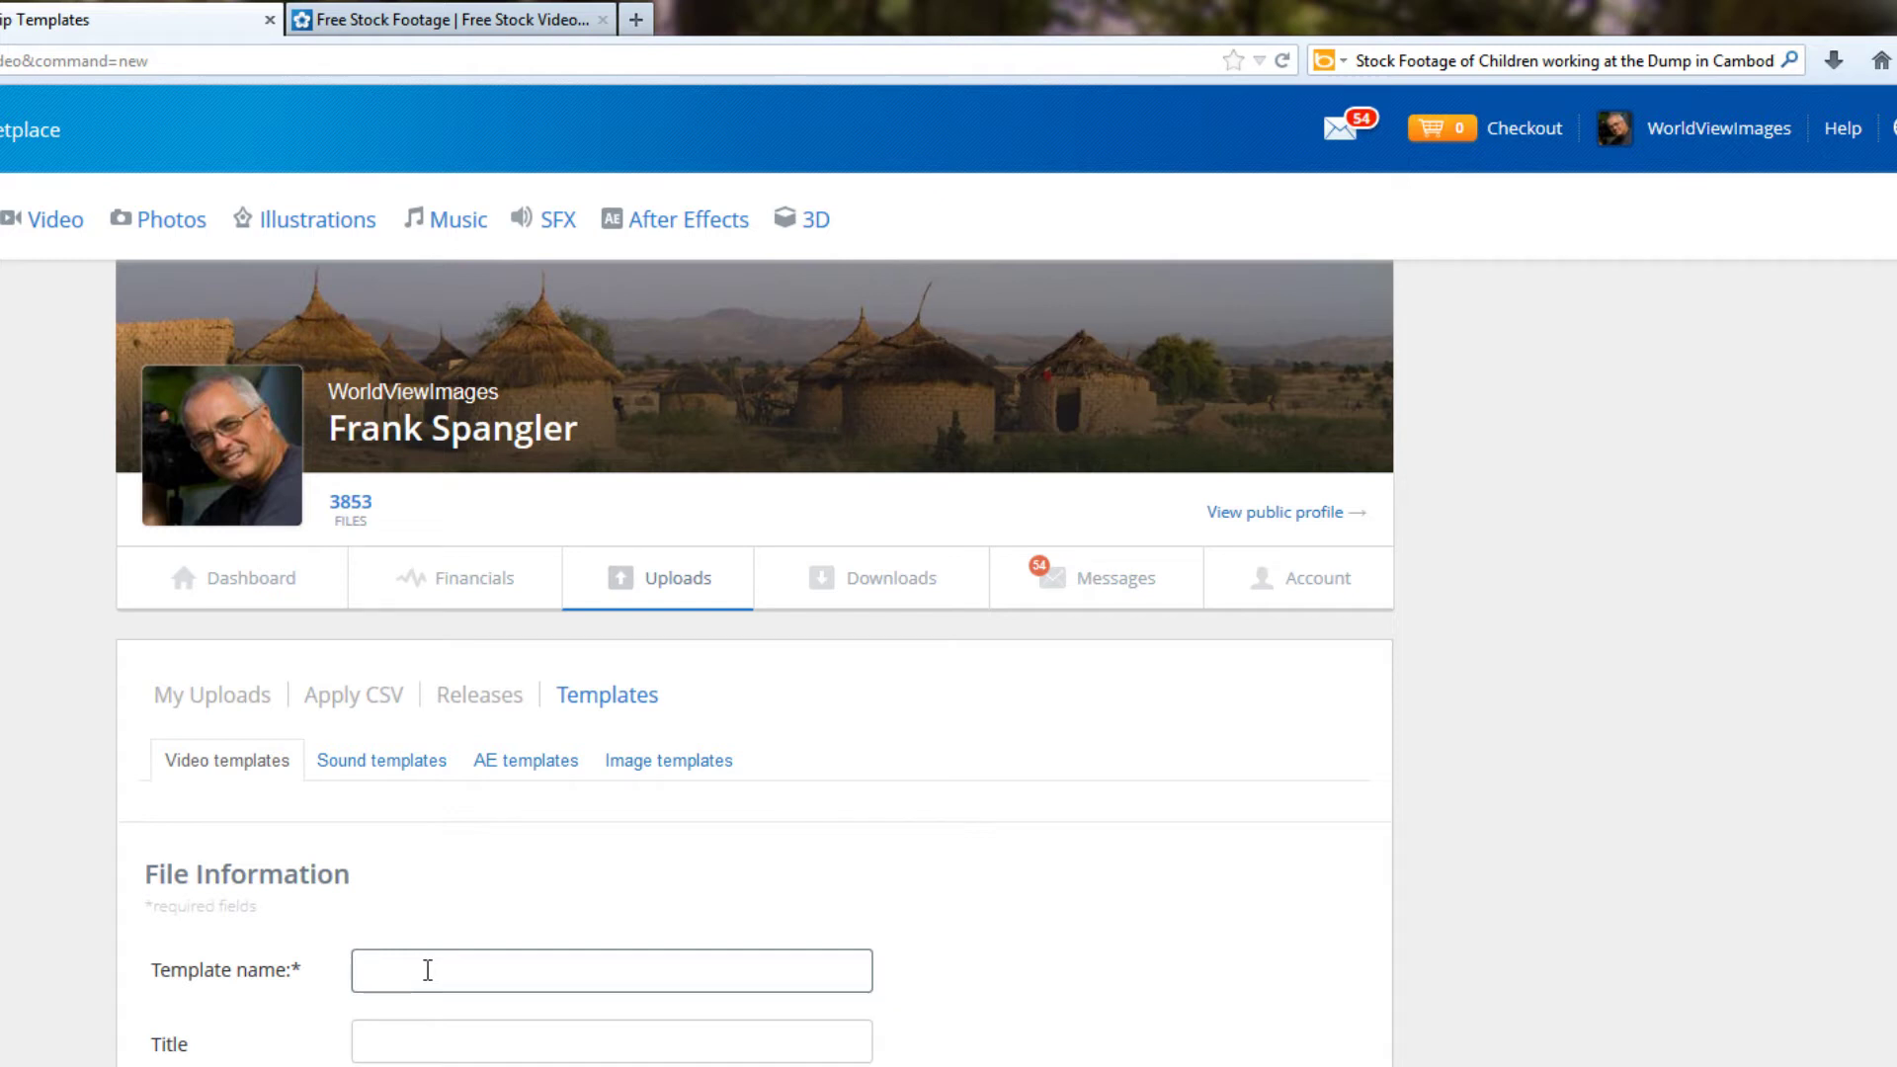
text(Dominican Republic)
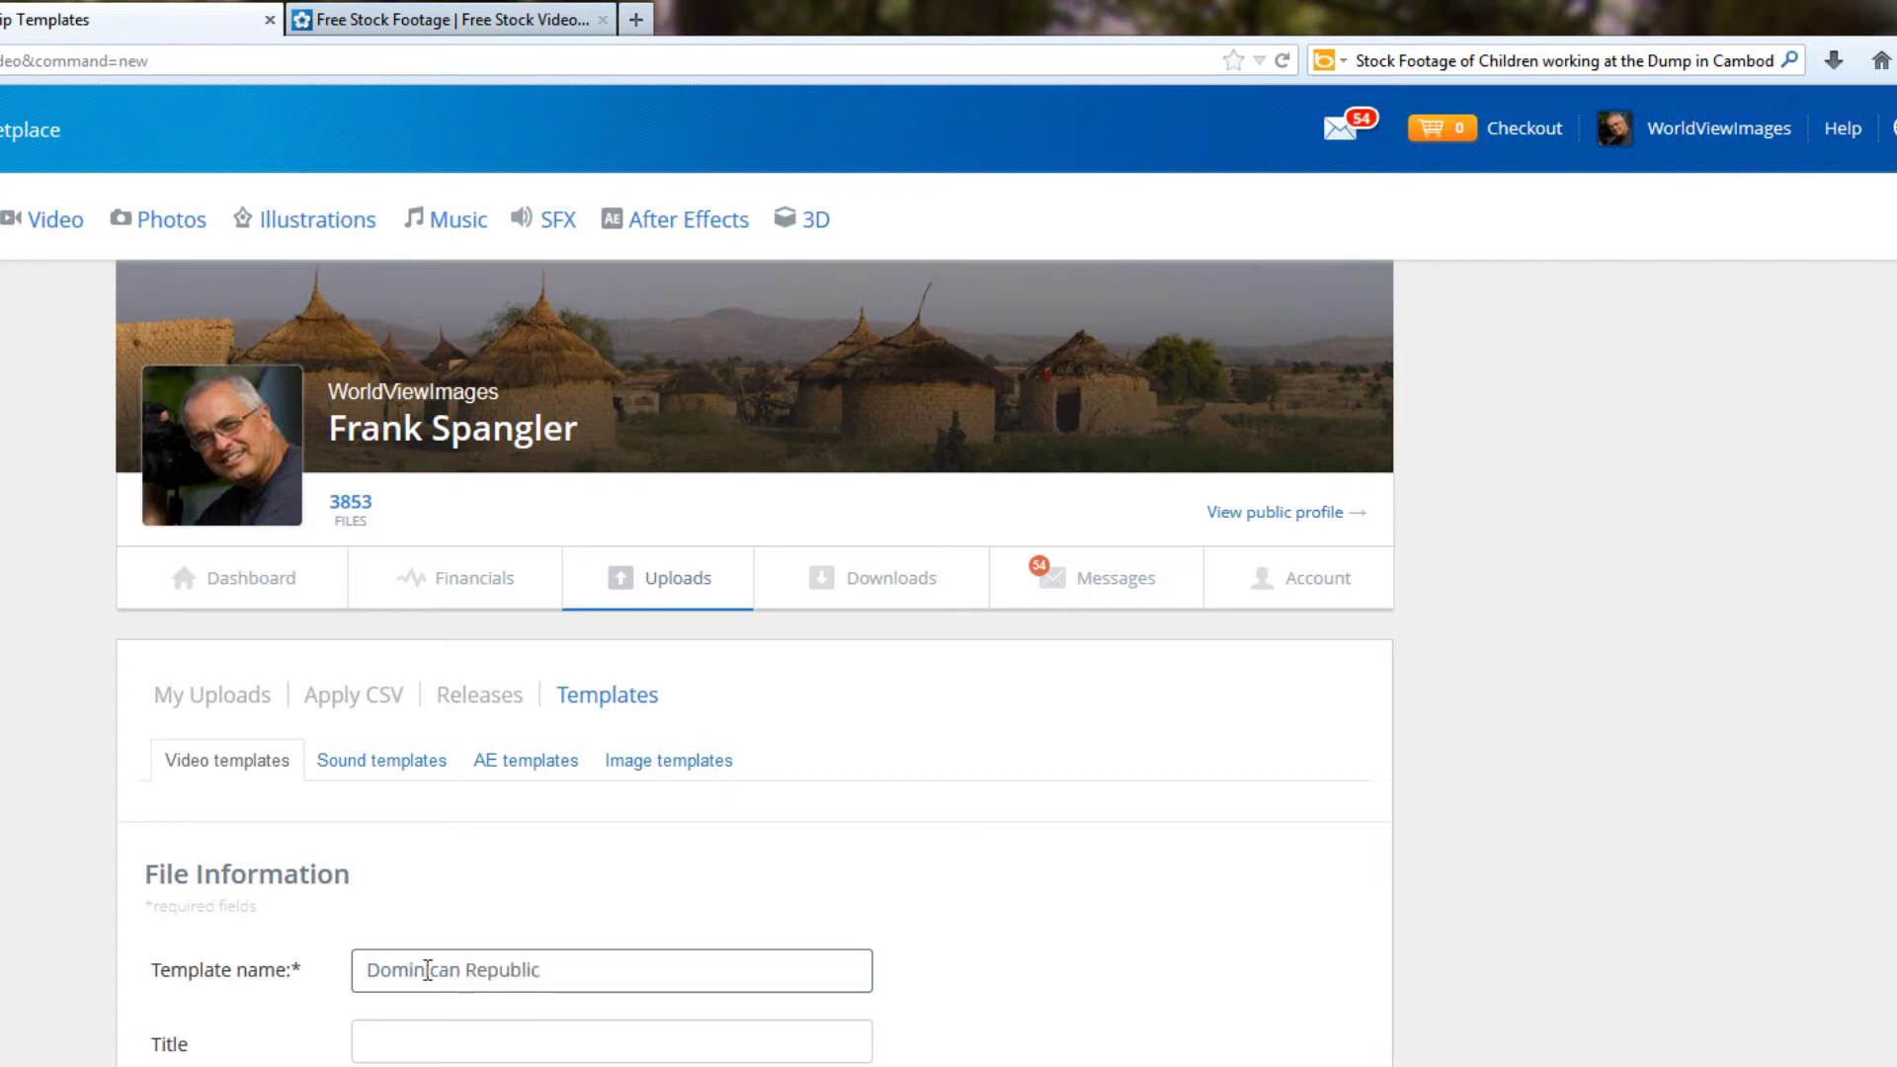
text(2013)
click(365, 970)
text(a)
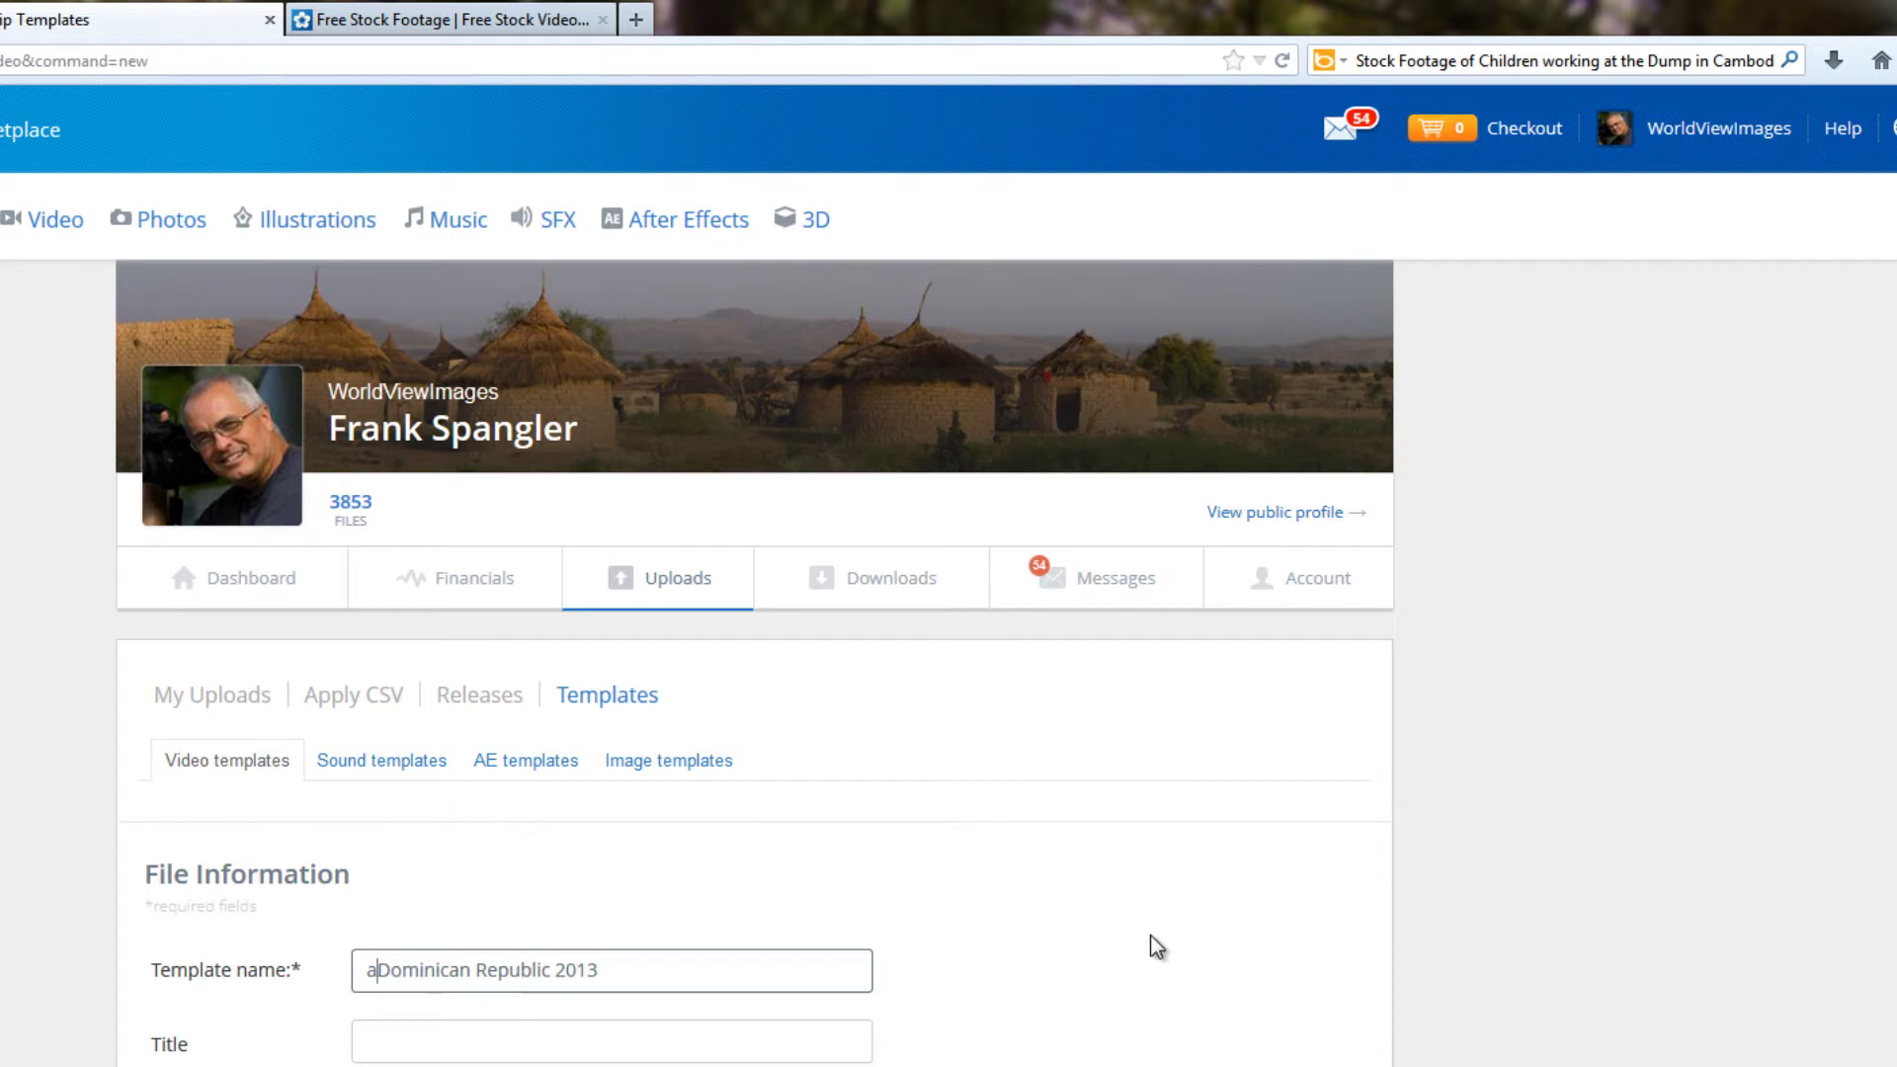
- Enter the description 'Stock Video Footage of the Dominican Republic:' and switch the browser search engine to Google
scroll(1156, 943, down, 3)
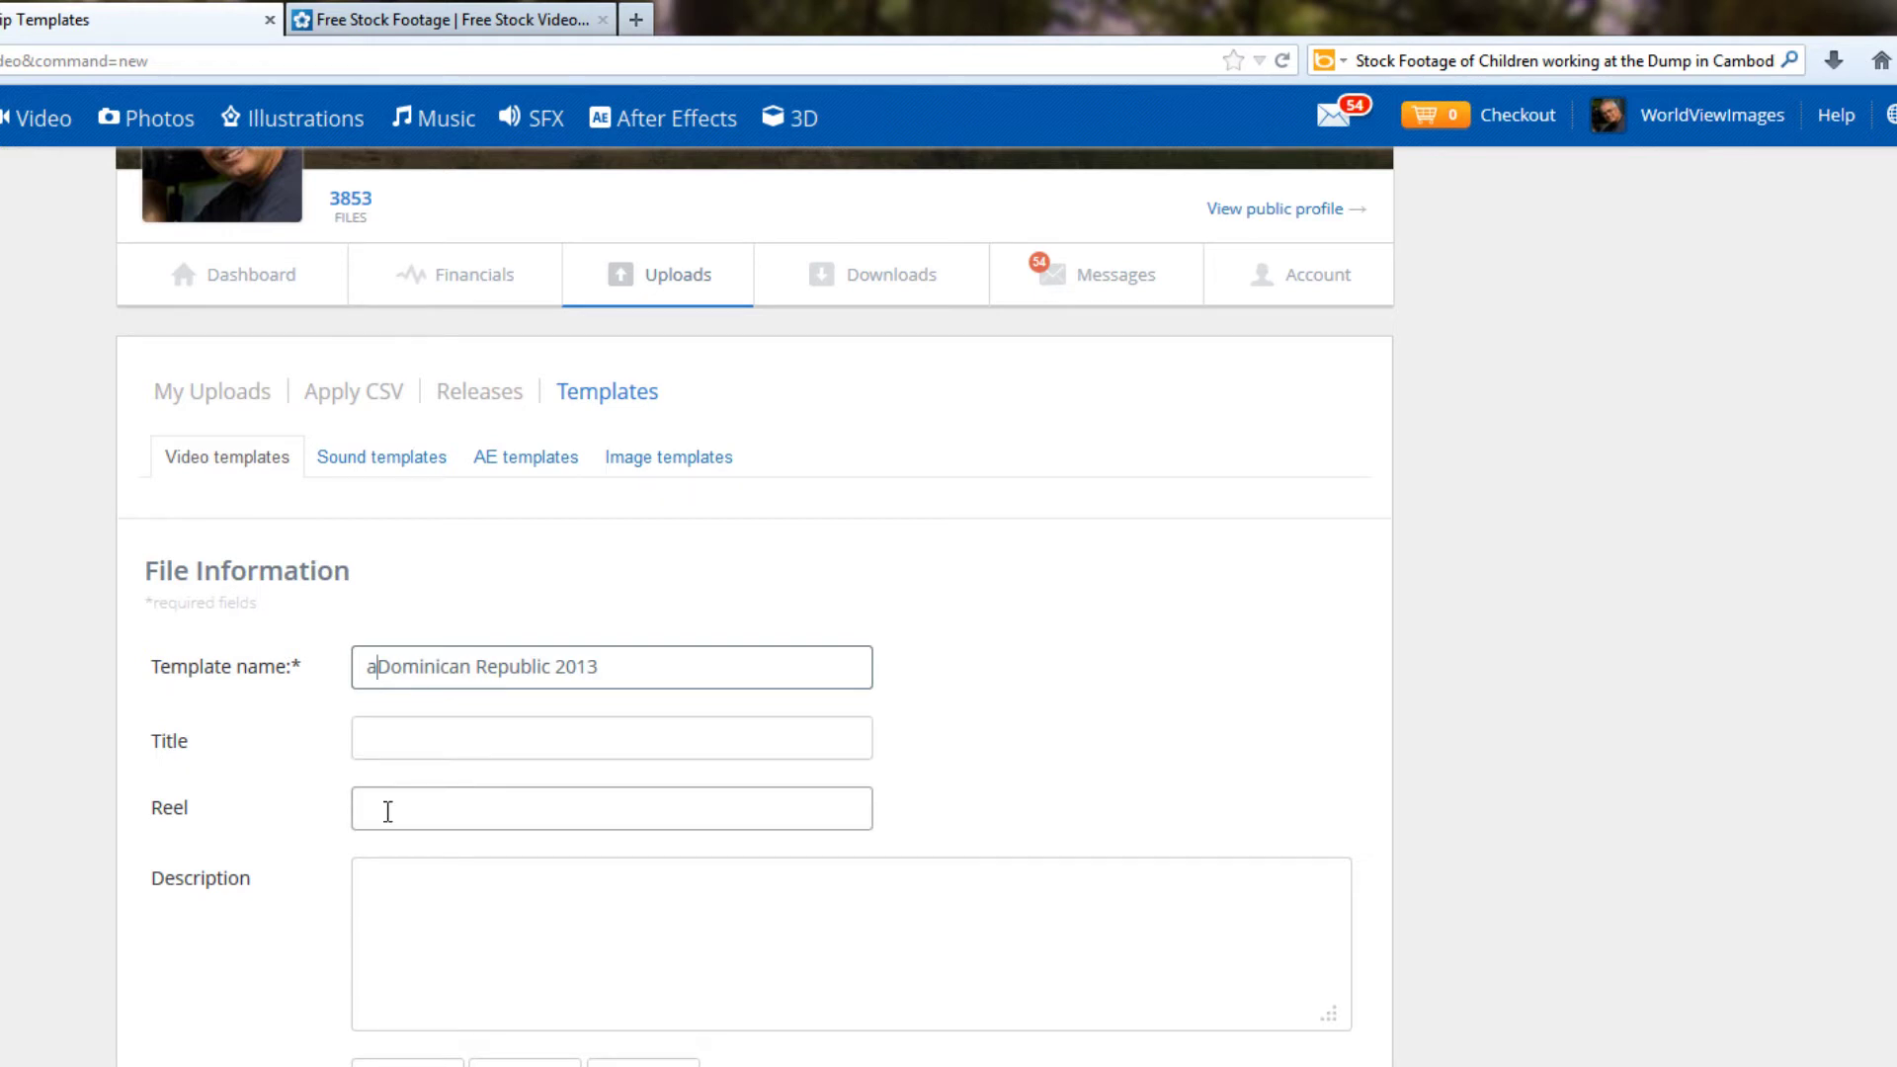
click(410, 884)
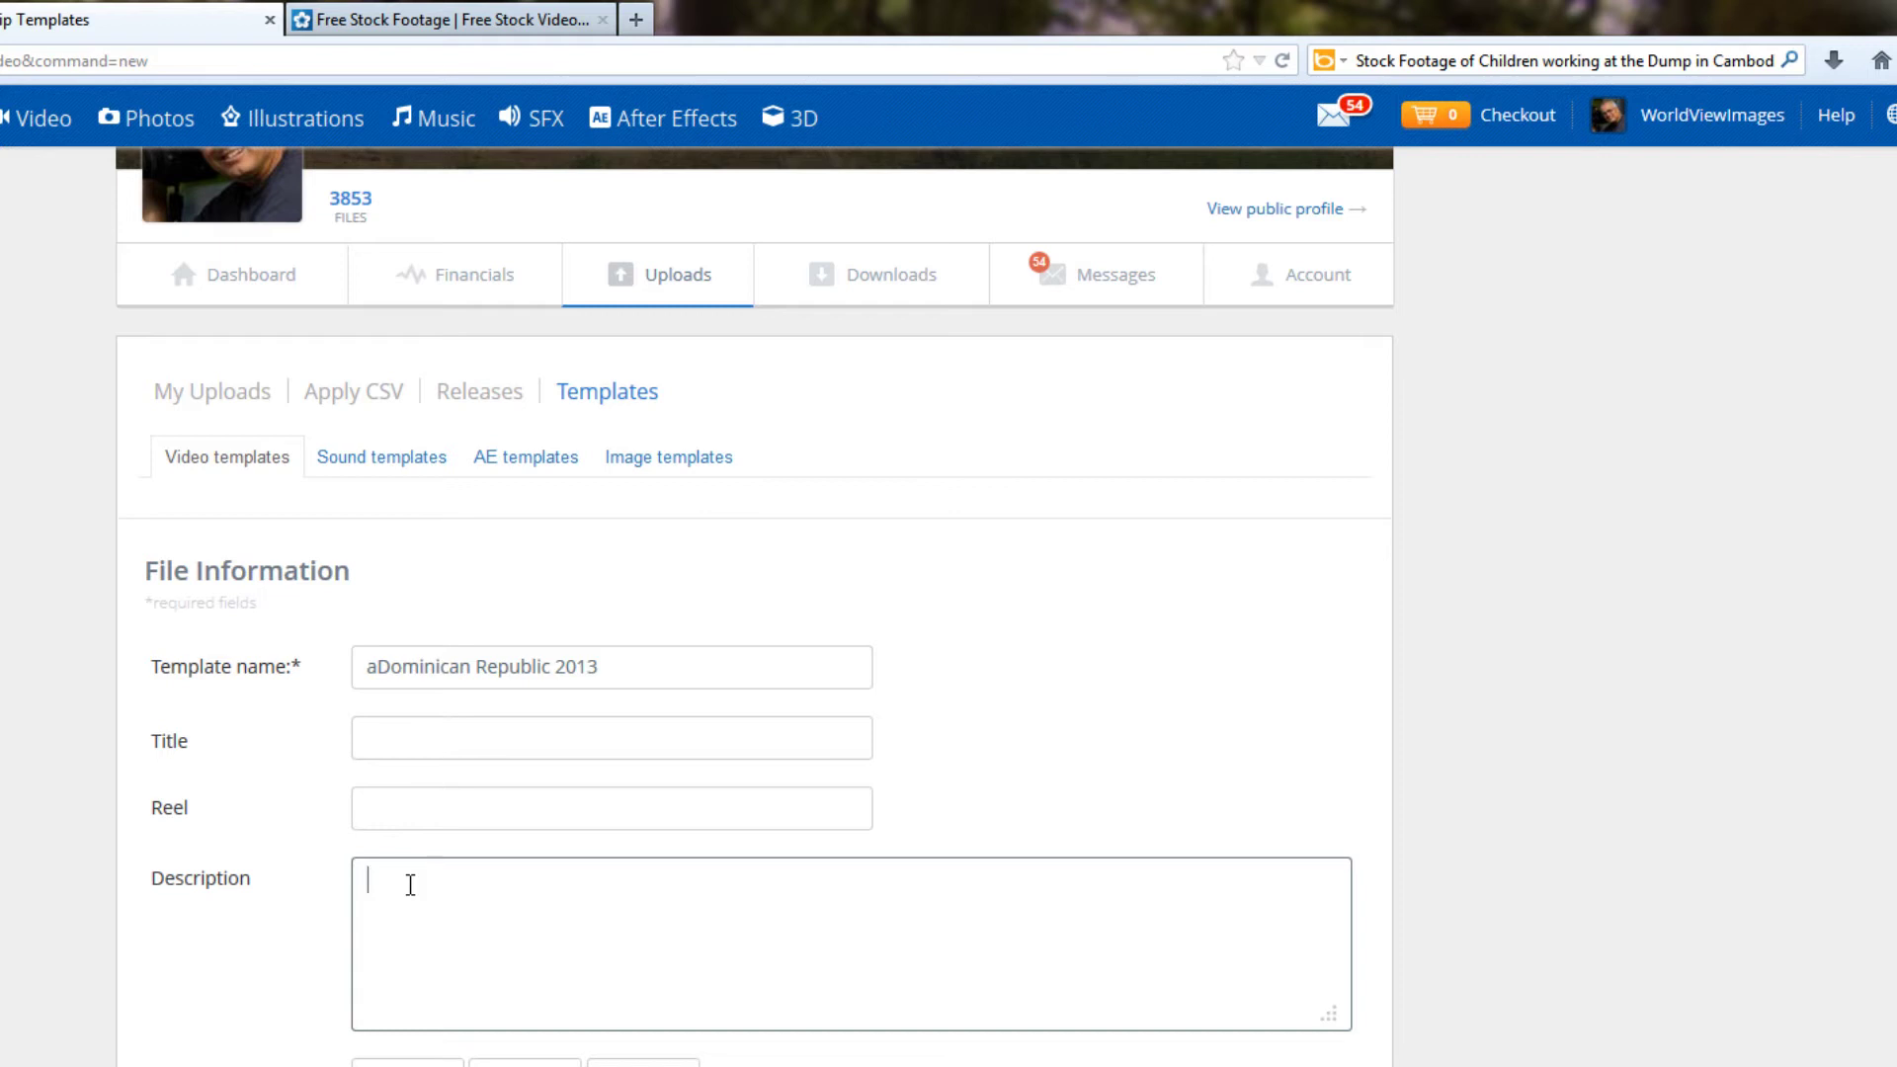
text(Stock Video Footage of the)
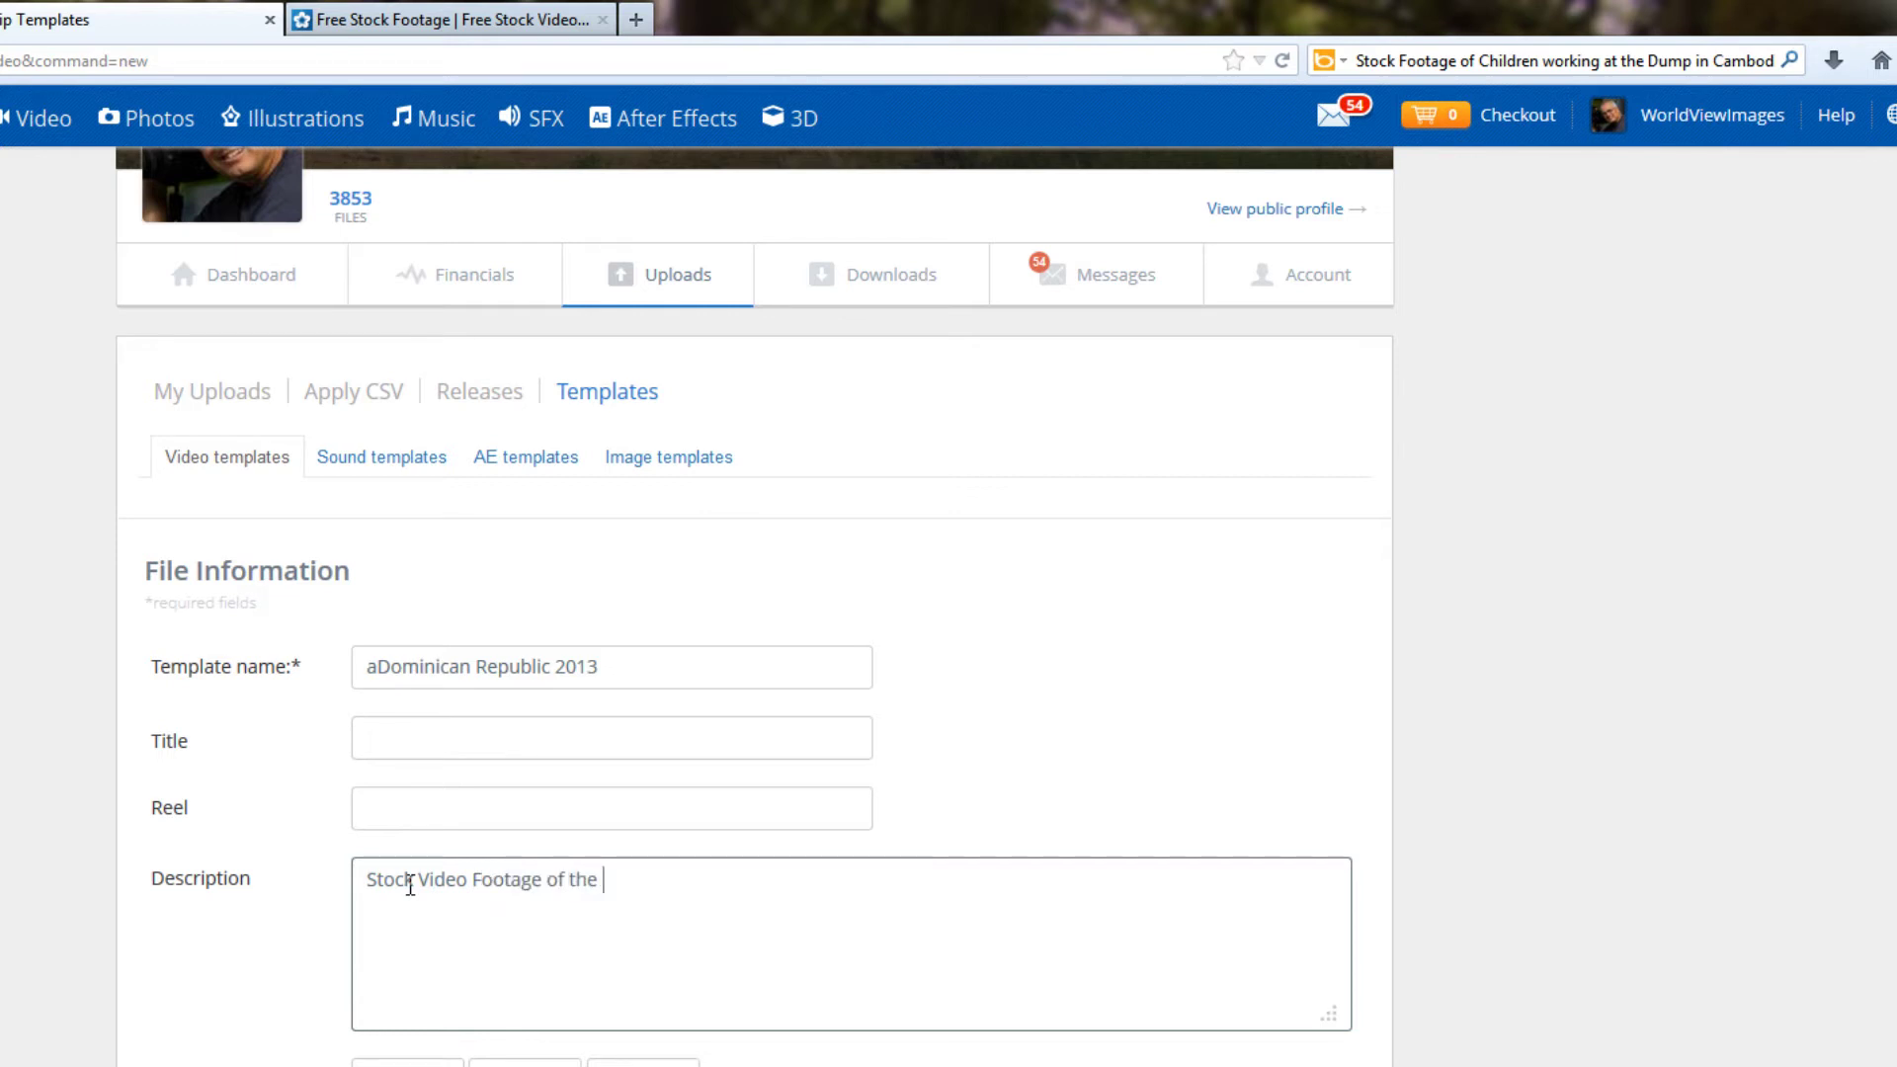
text(Dominican Republic)
text(:)
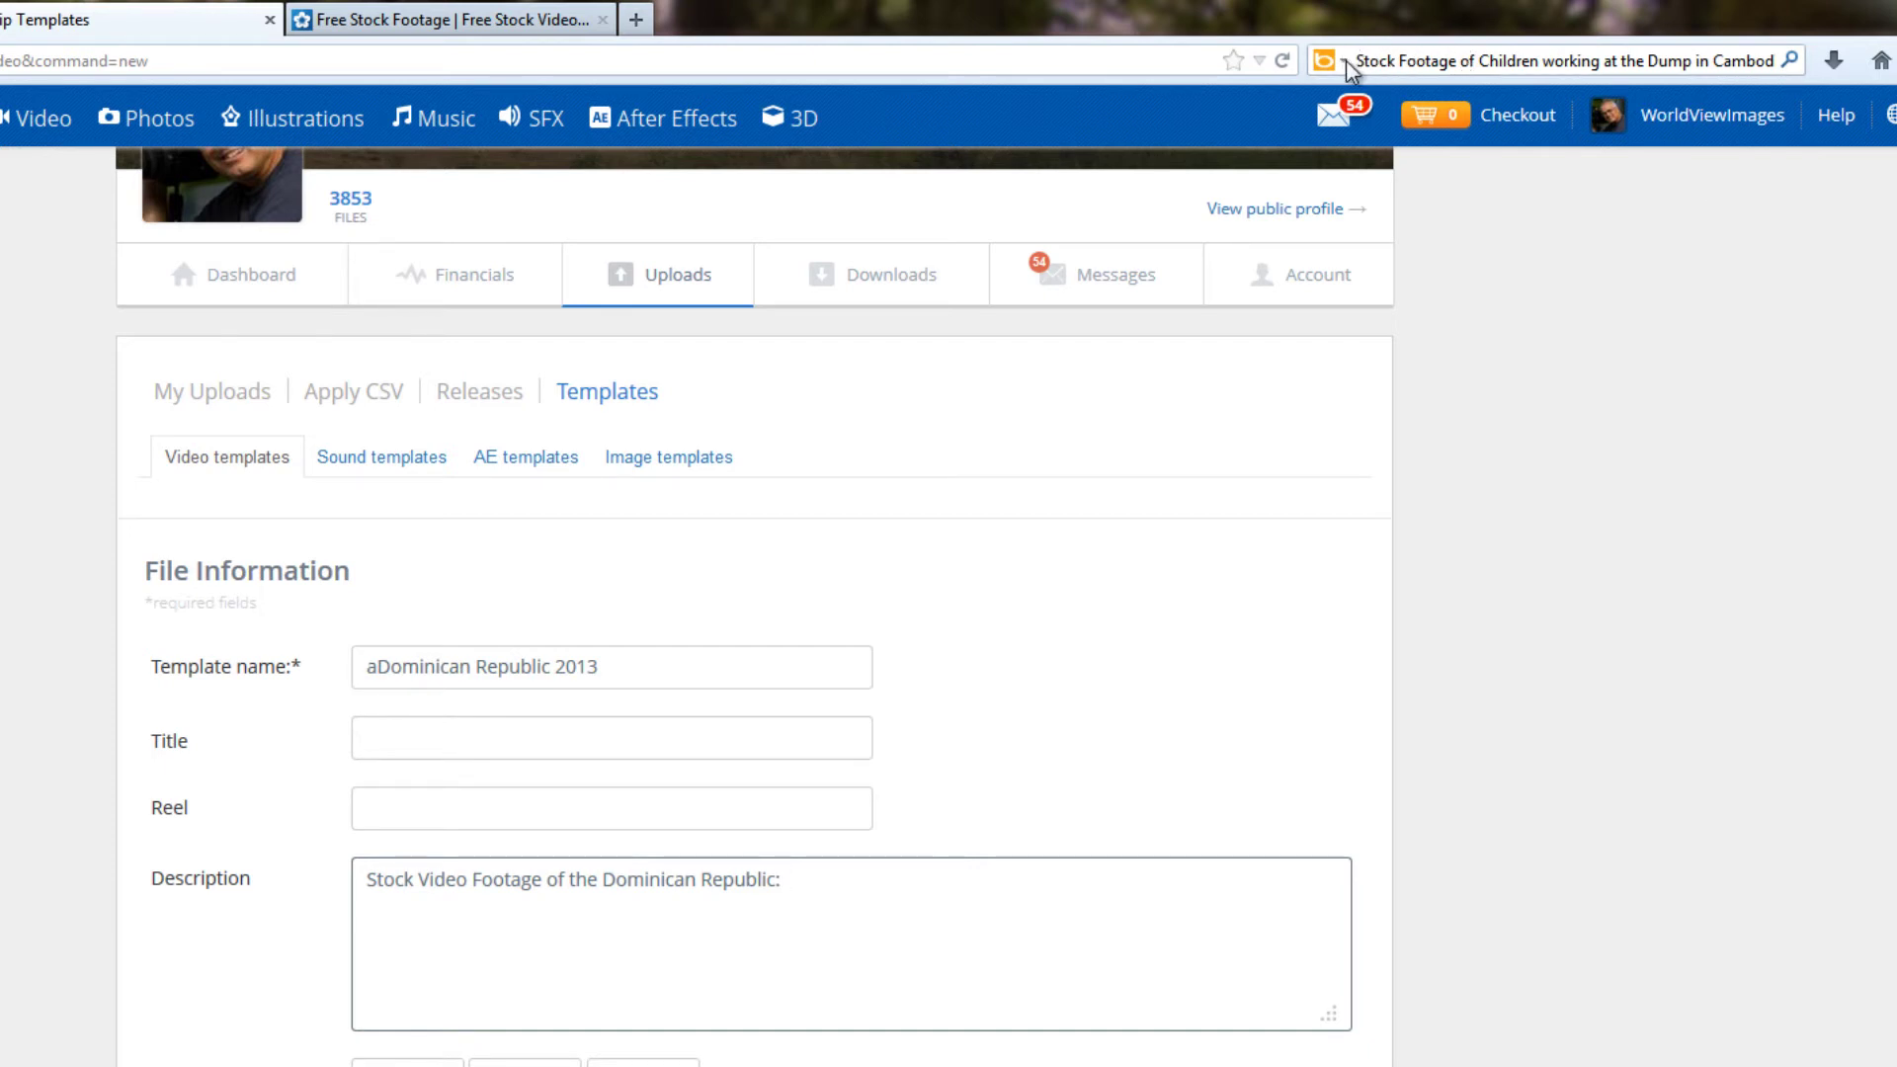
click(1344, 64)
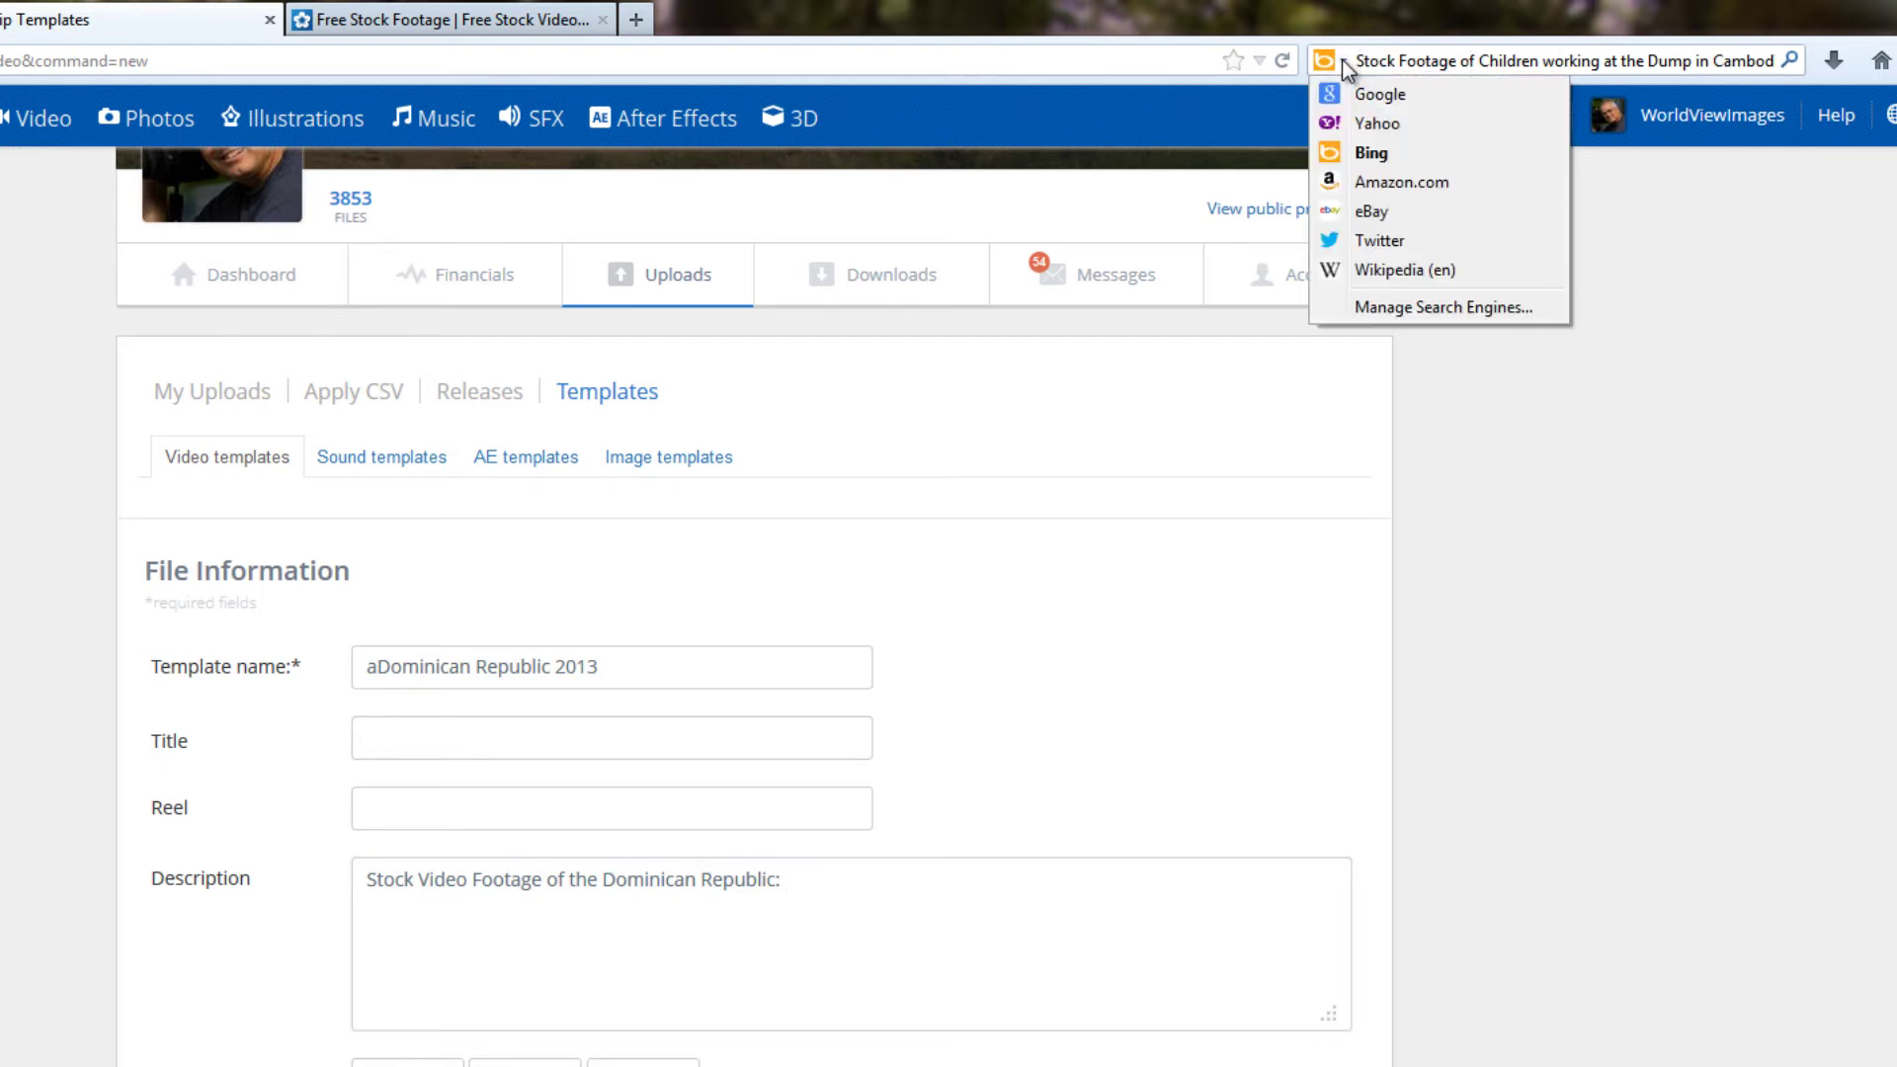
click(1376, 95)
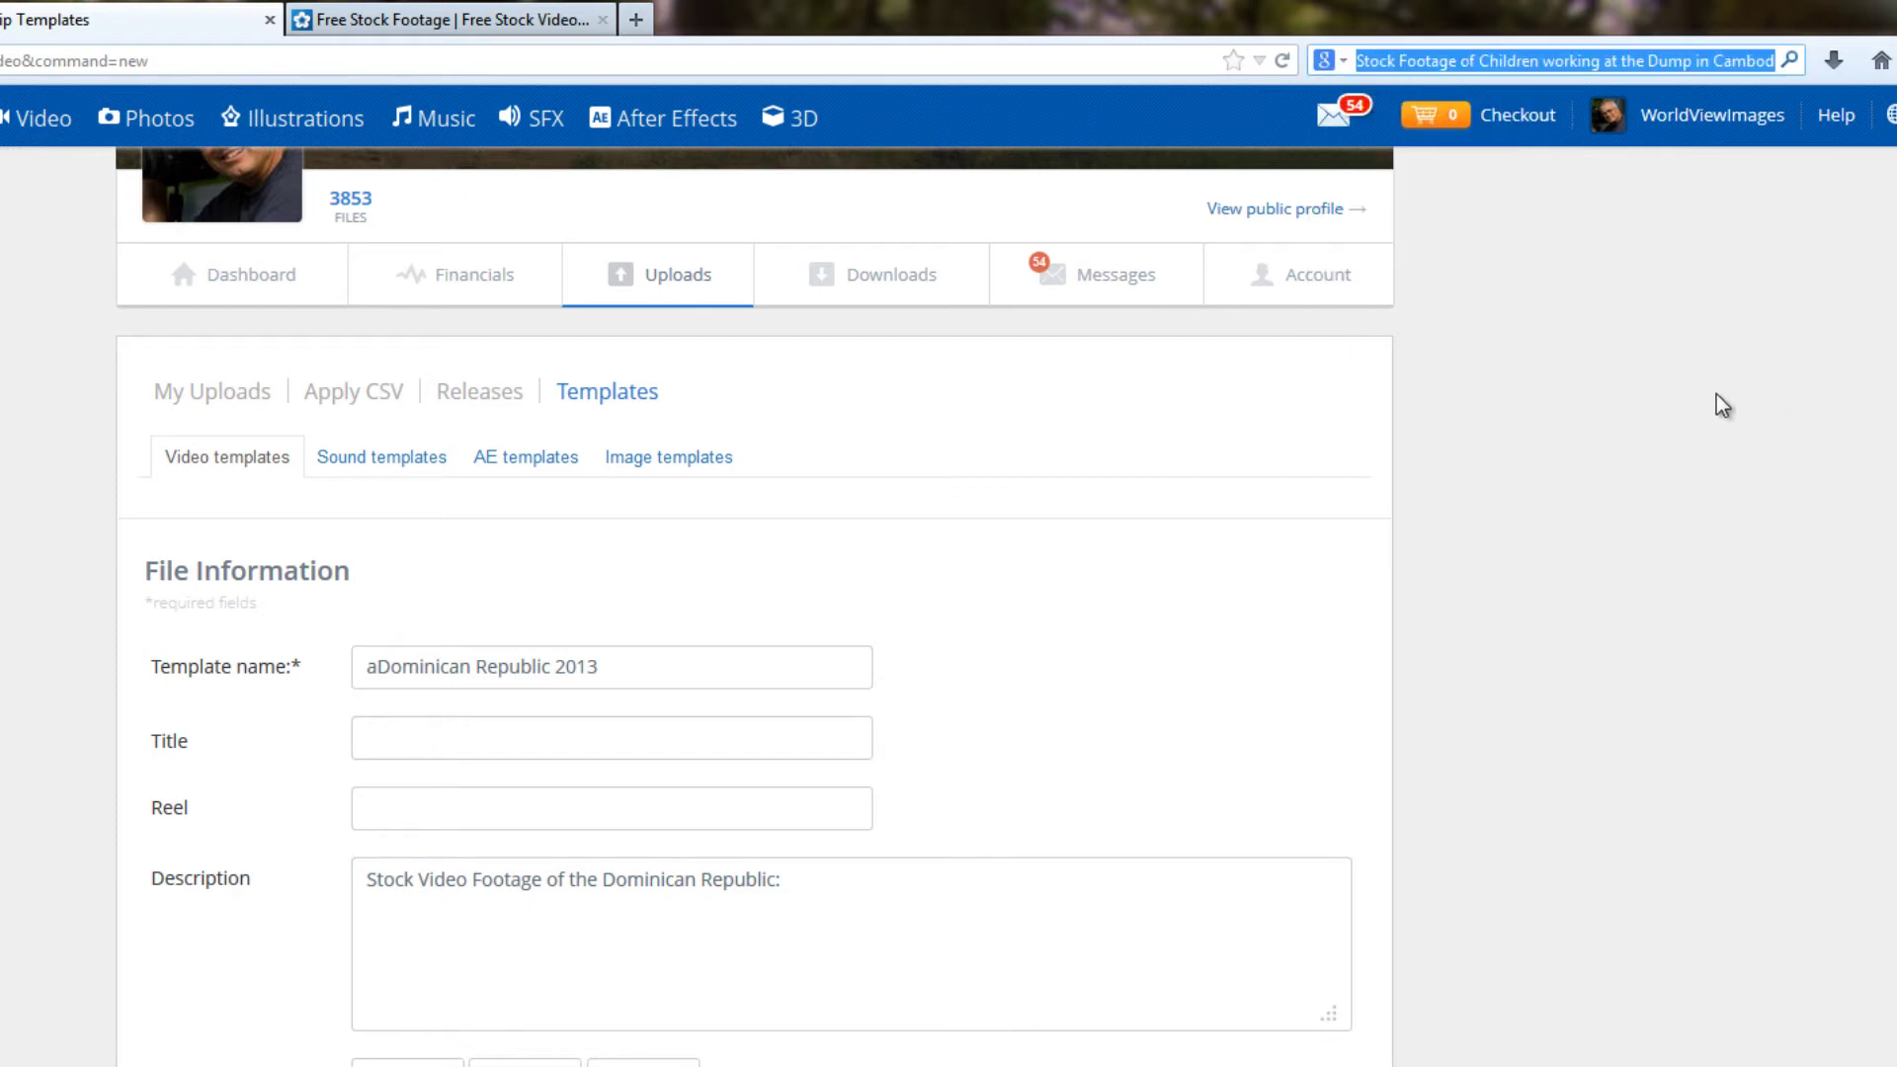
- Set Date Created to year 2013 and month September, leaving the day unset
scroll(1723, 405, down, 3)
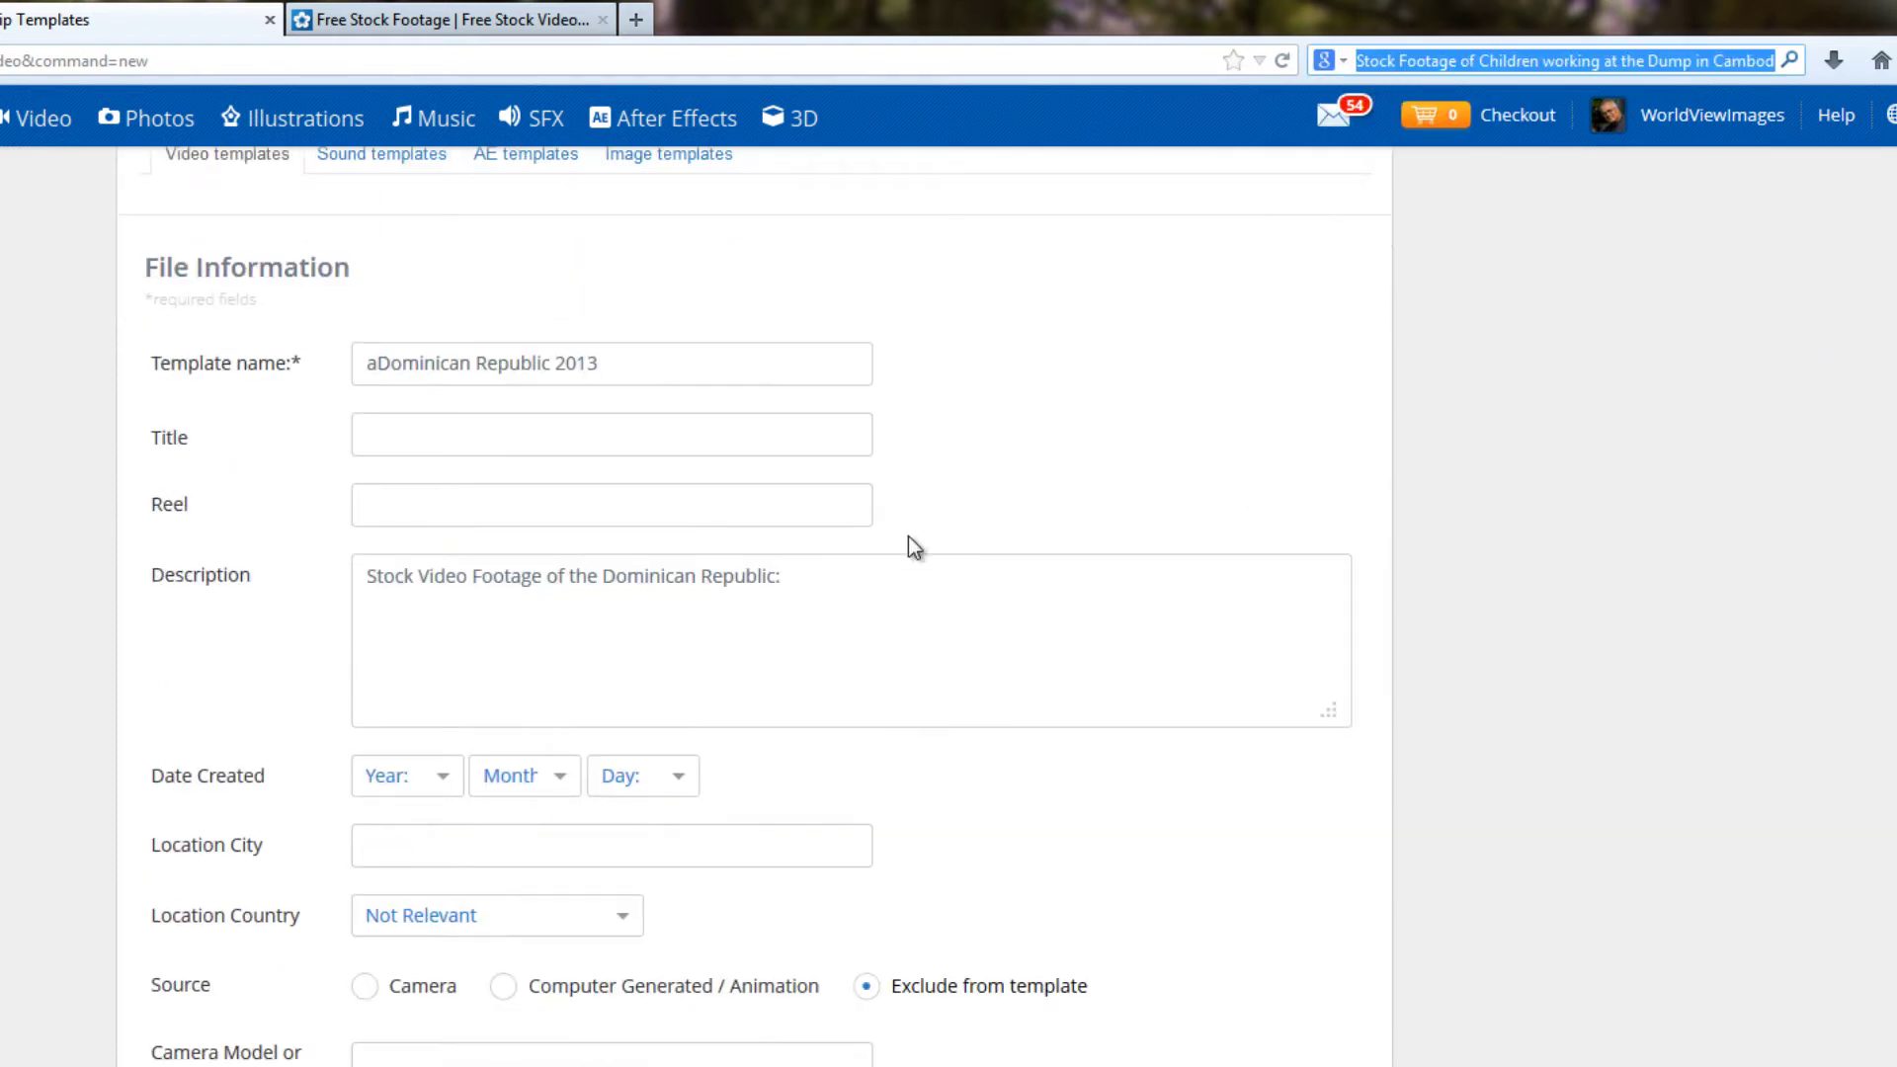
click(441, 780)
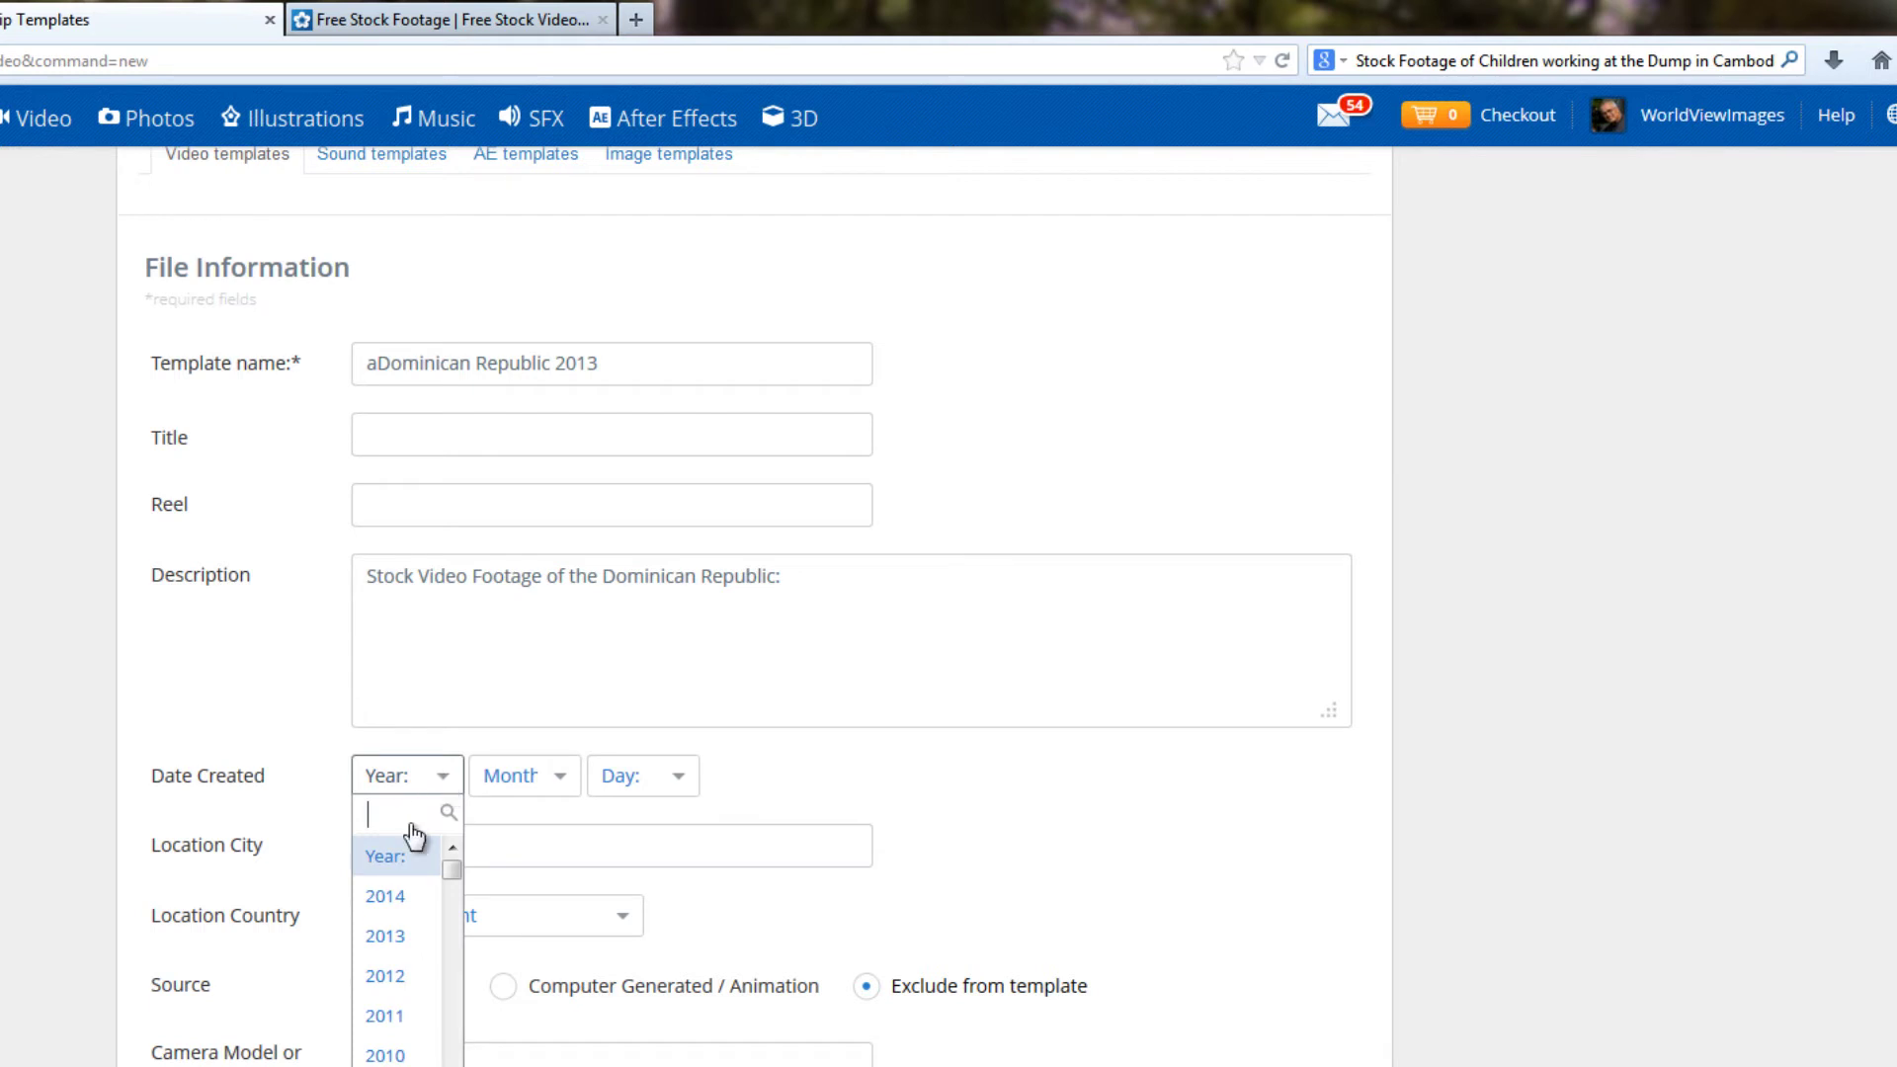
click(390, 936)
click(560, 784)
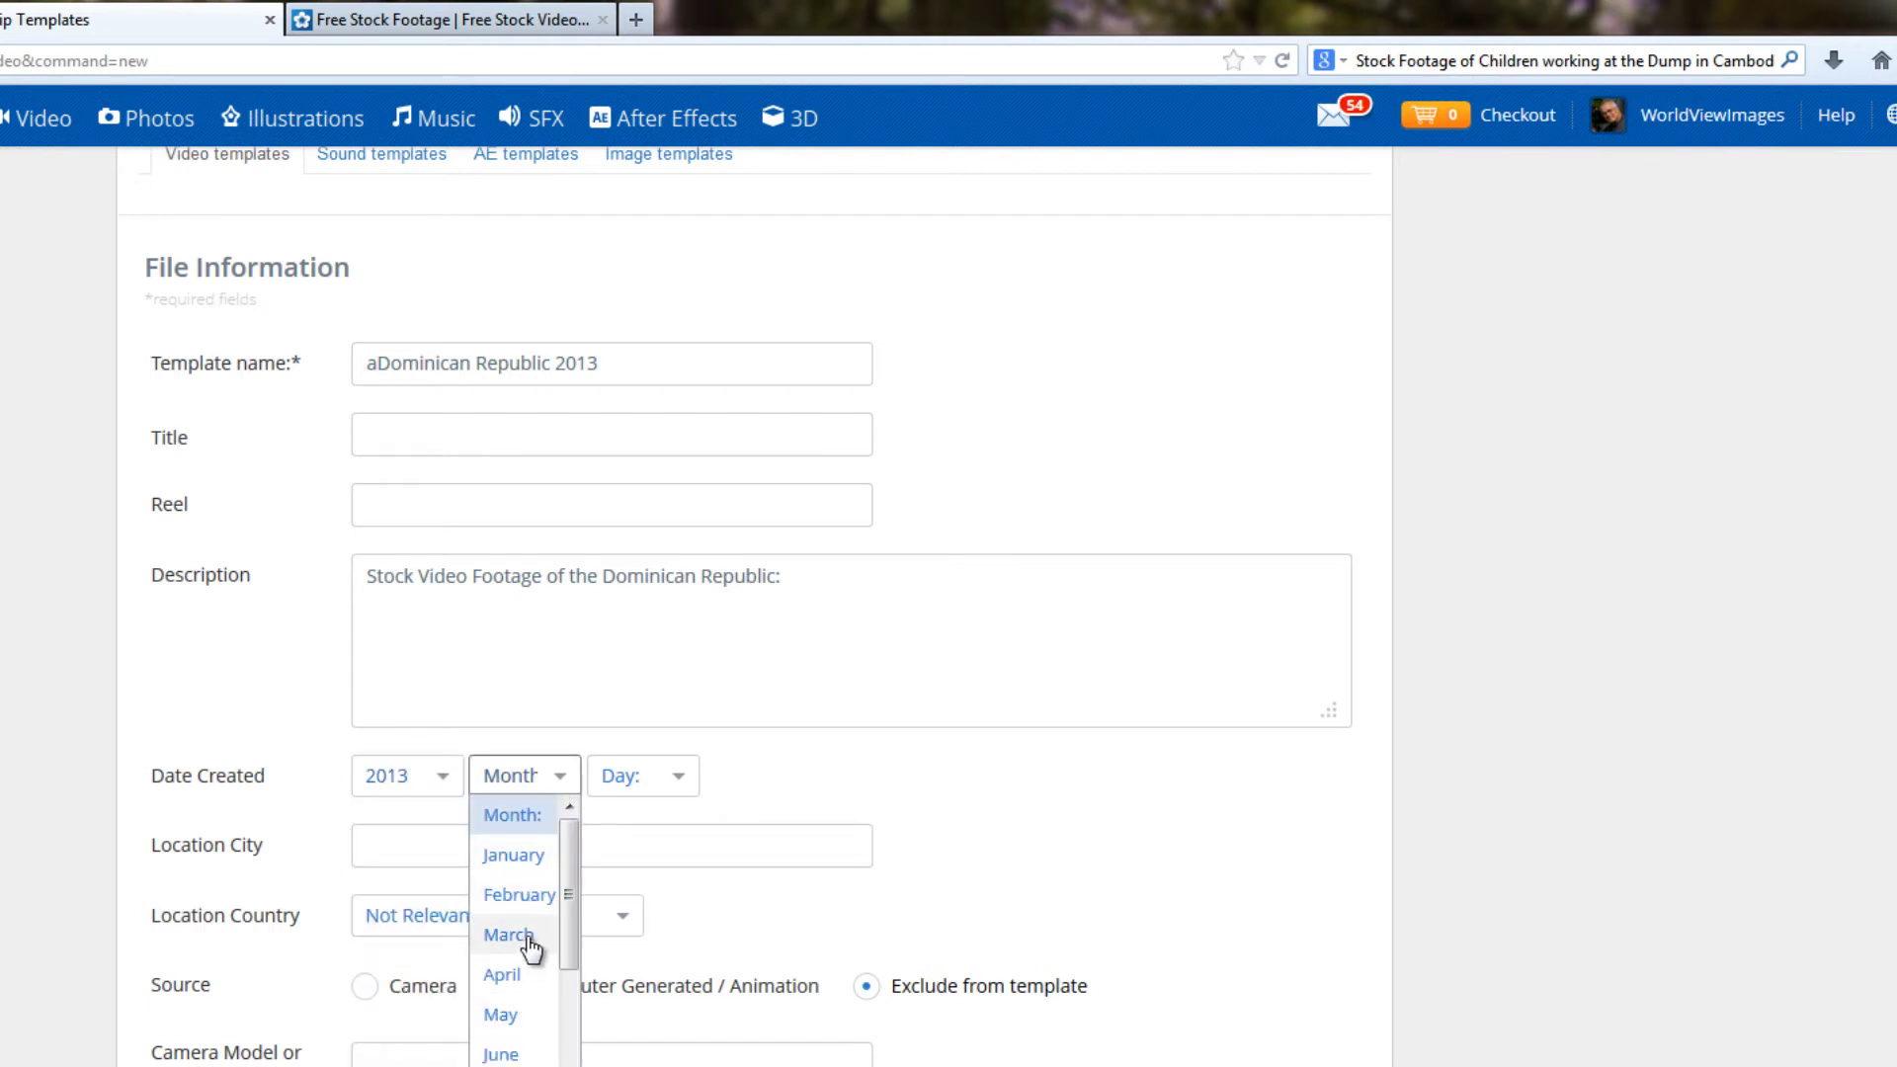
drag(580, 893, 566, 987)
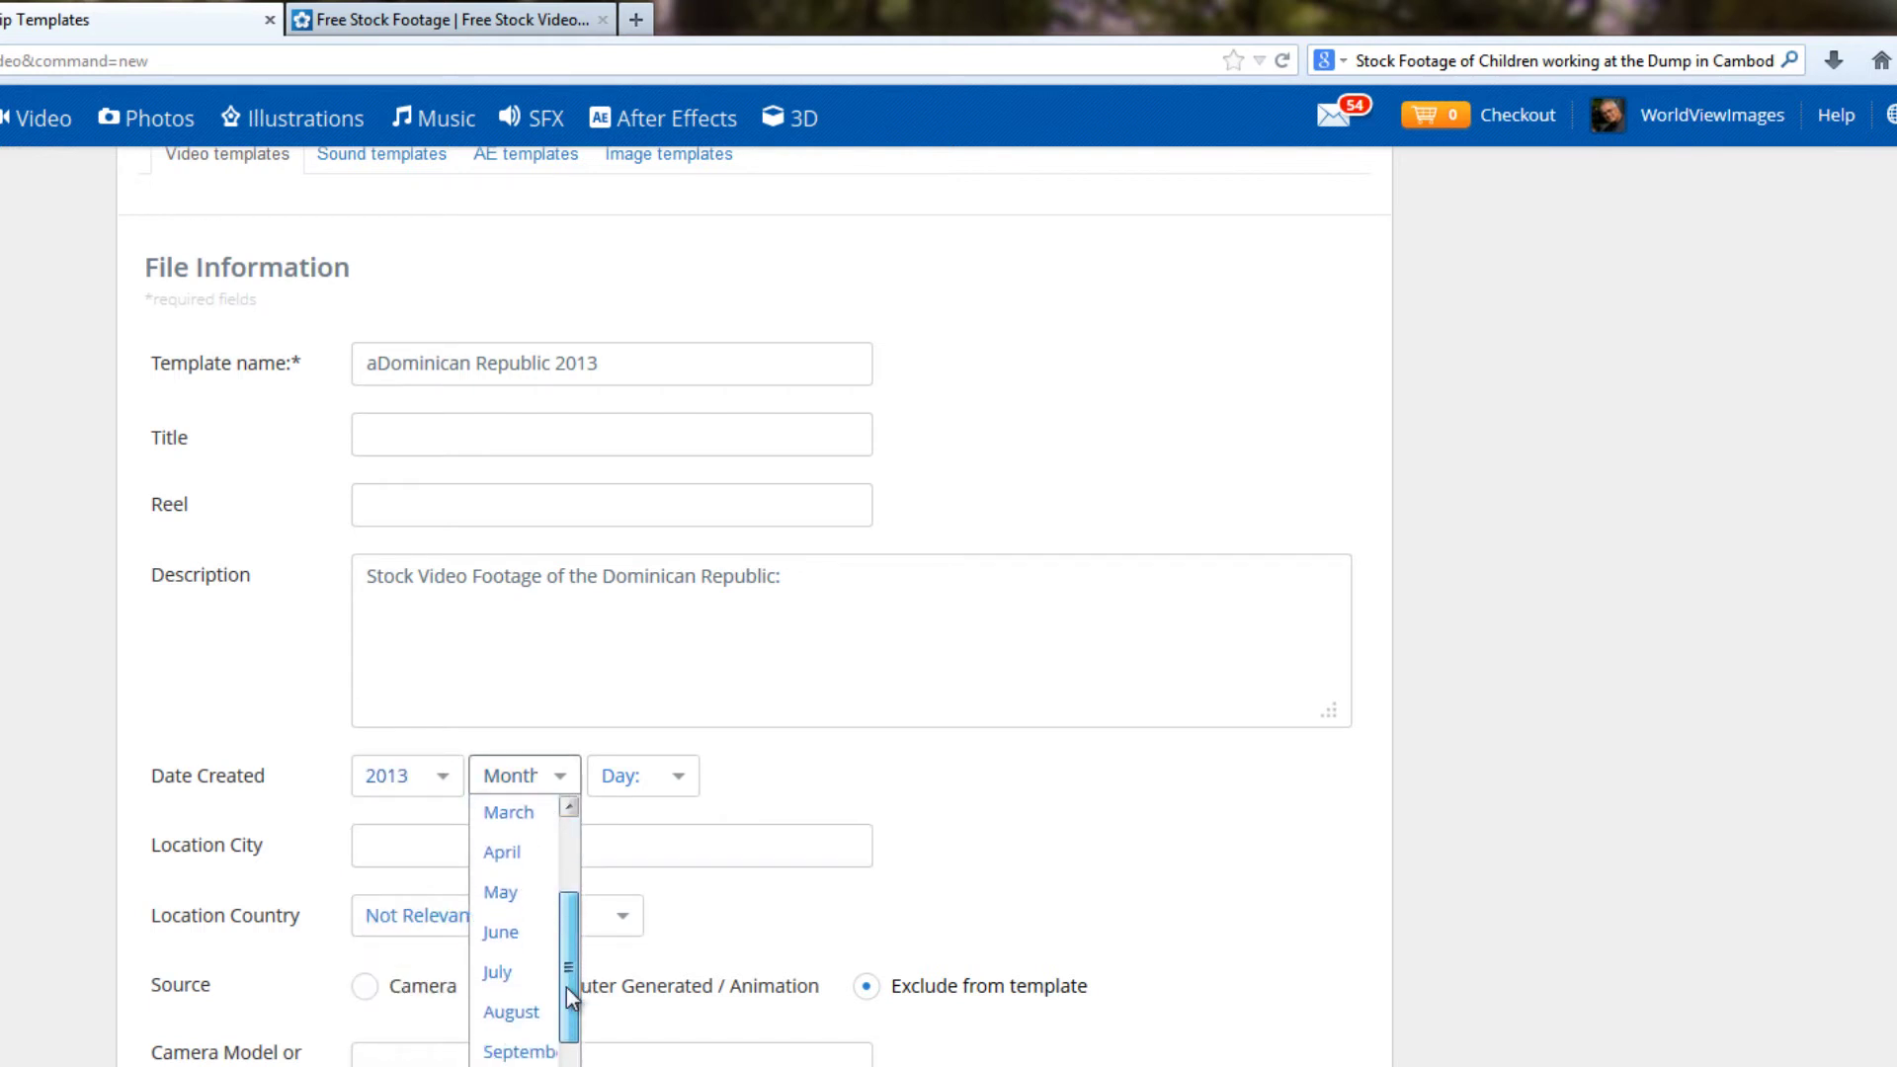
click(508, 1045)
click(381, 844)
click(382, 844)
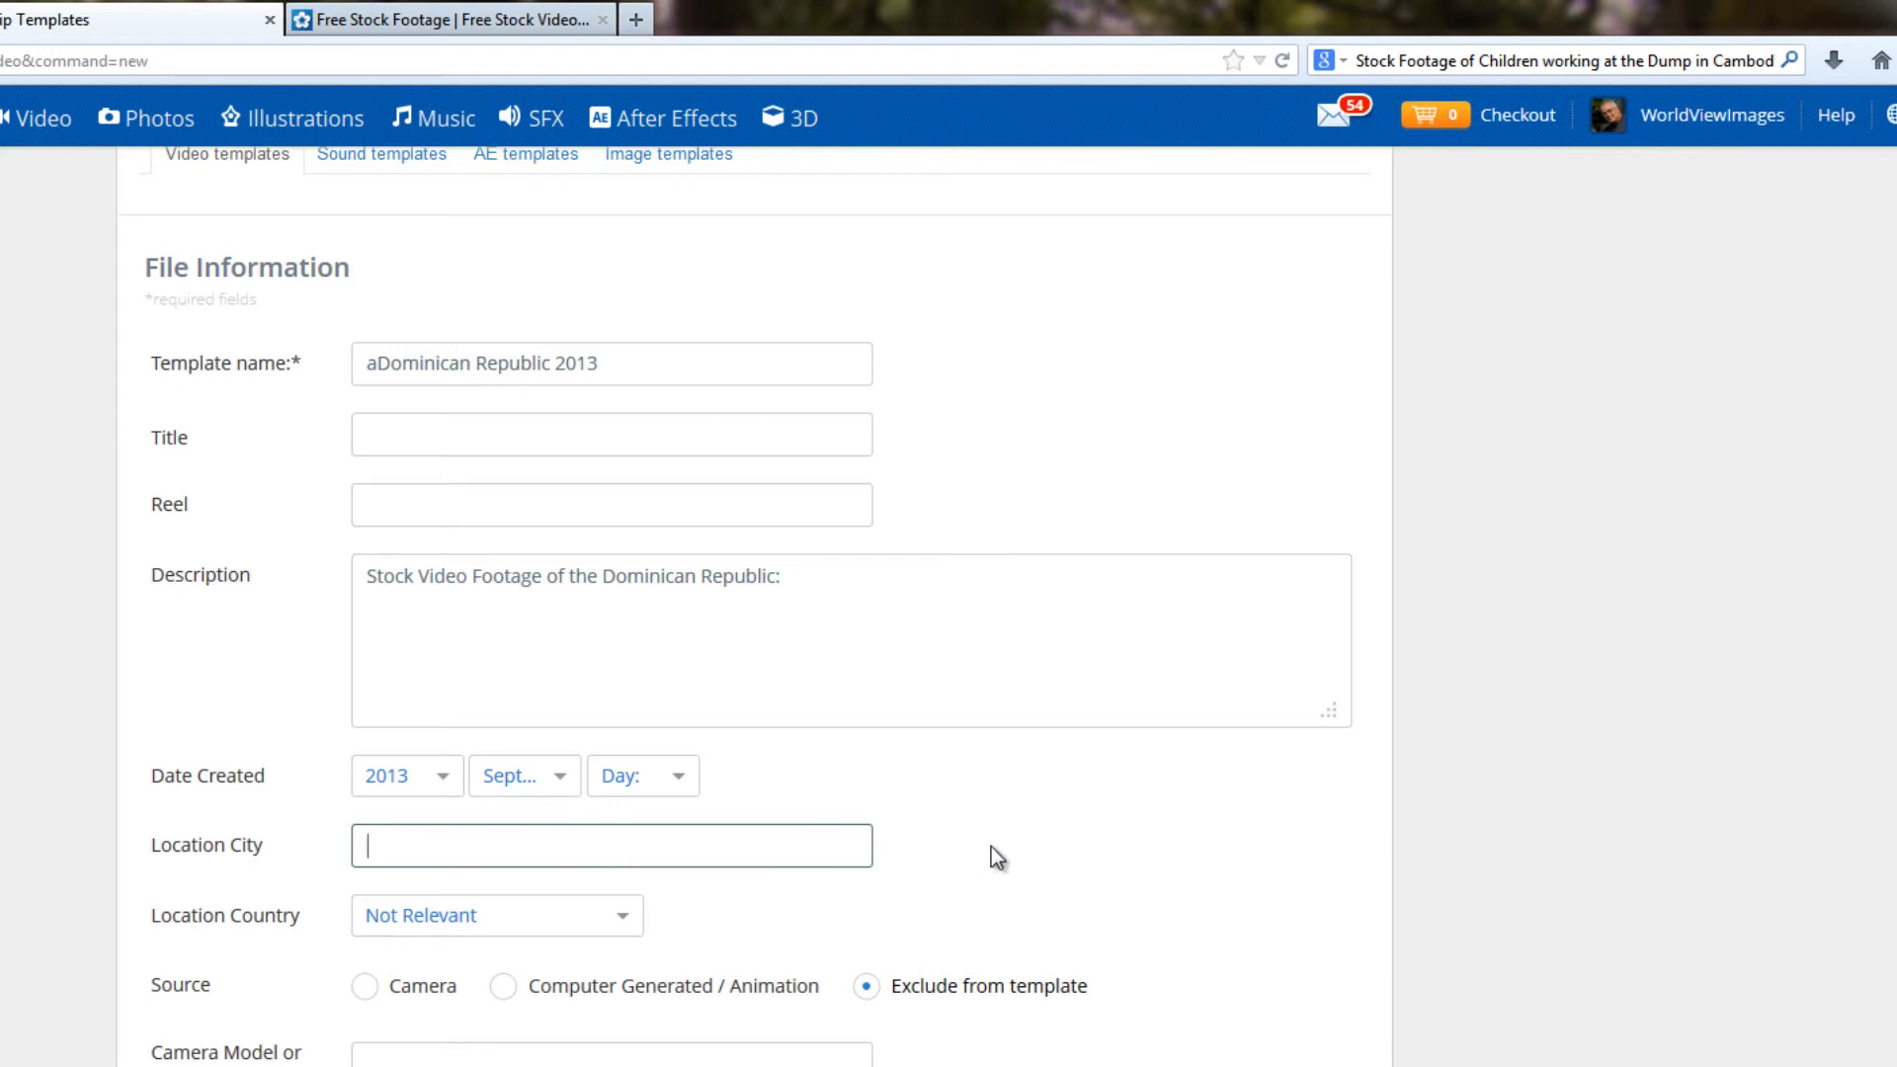
- Set the template's Location Country to Dominican Rep
scroll(991, 847, down, 3)
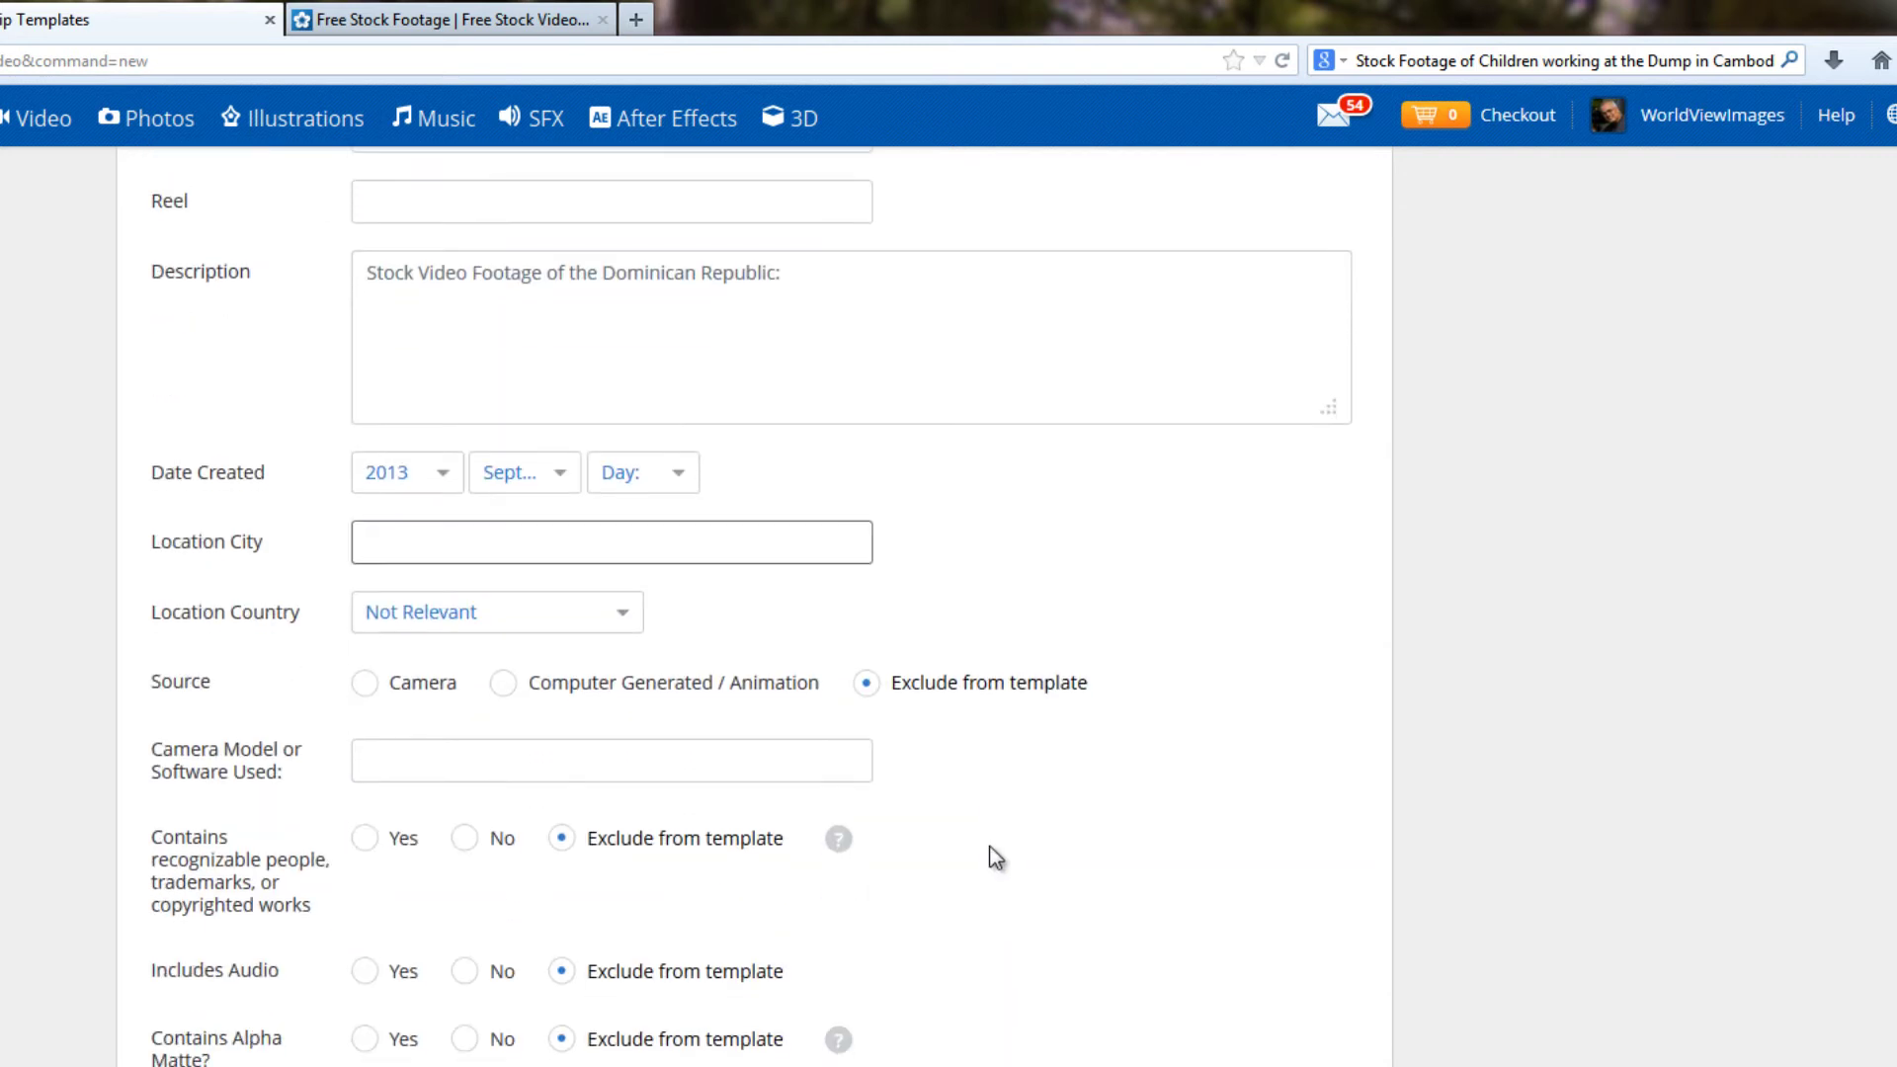
click(622, 615)
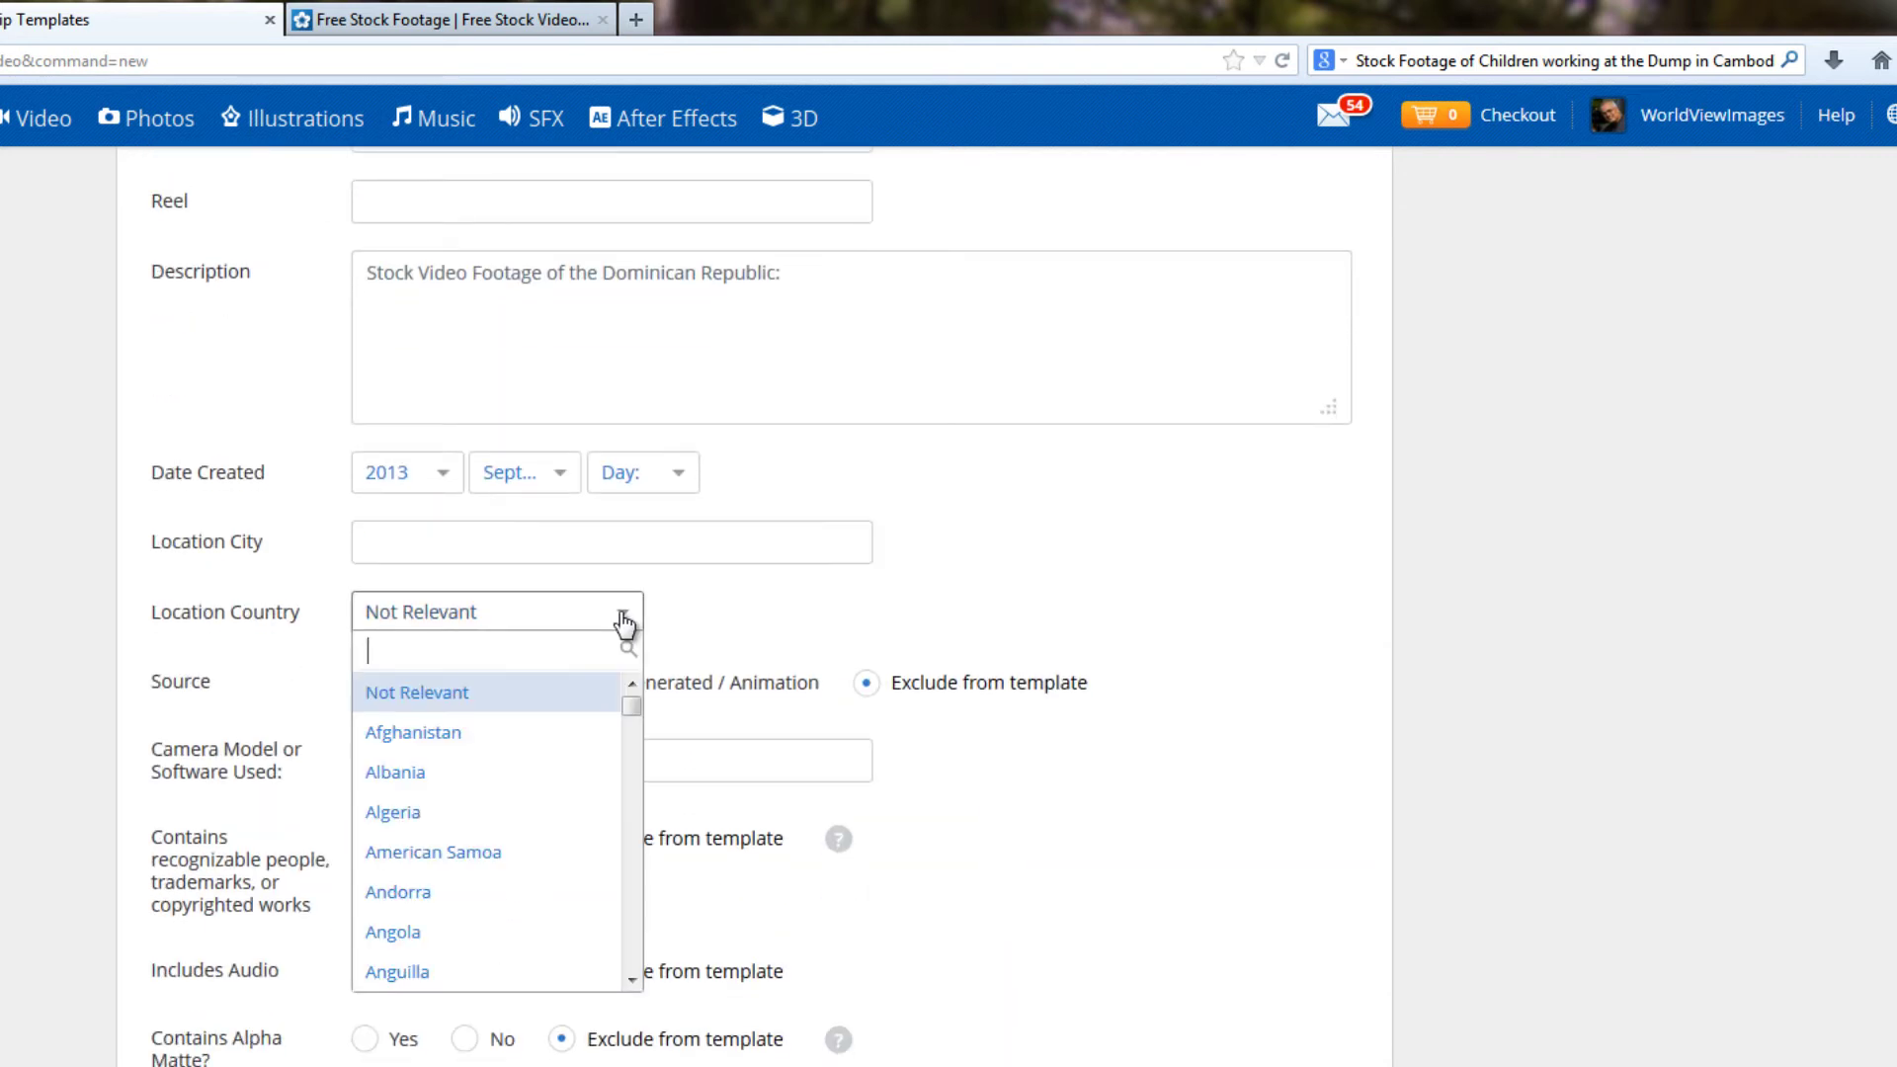
click(631, 979)
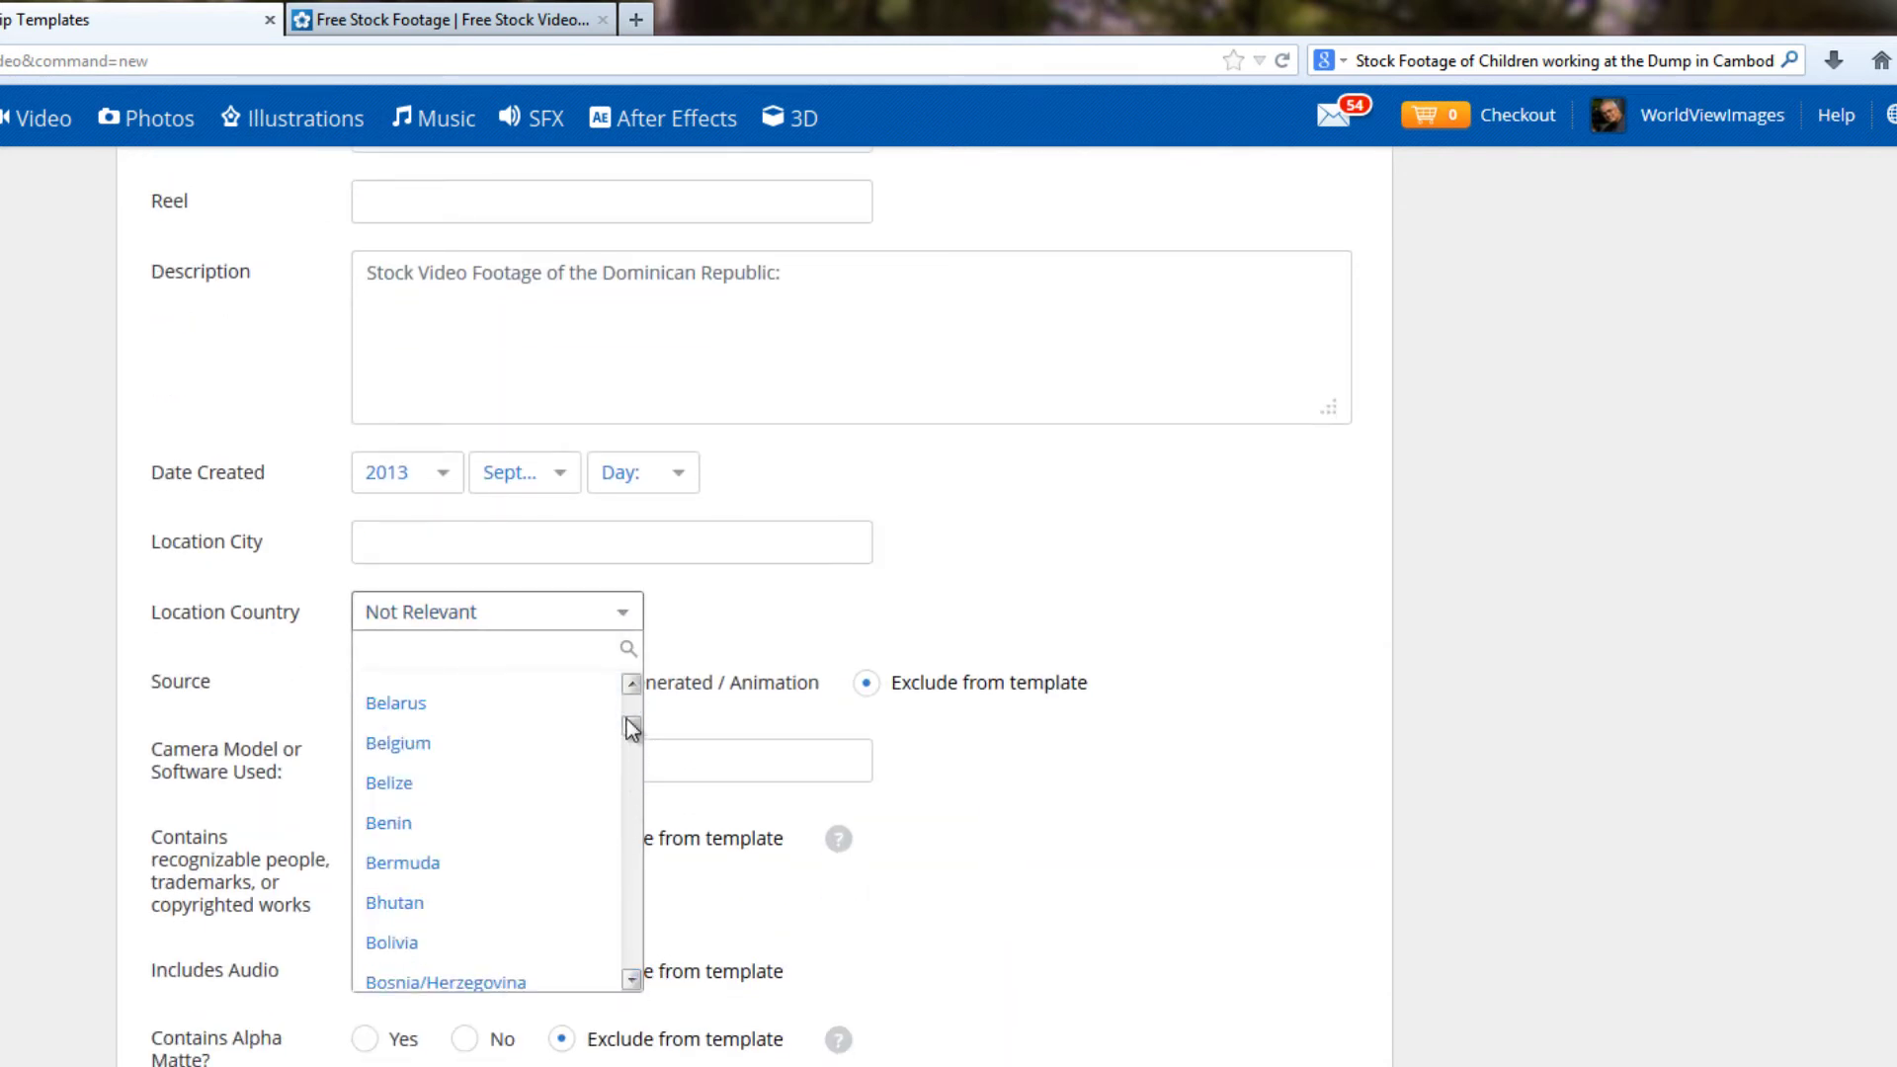
drag(634, 725, 634, 768)
click(521, 744)
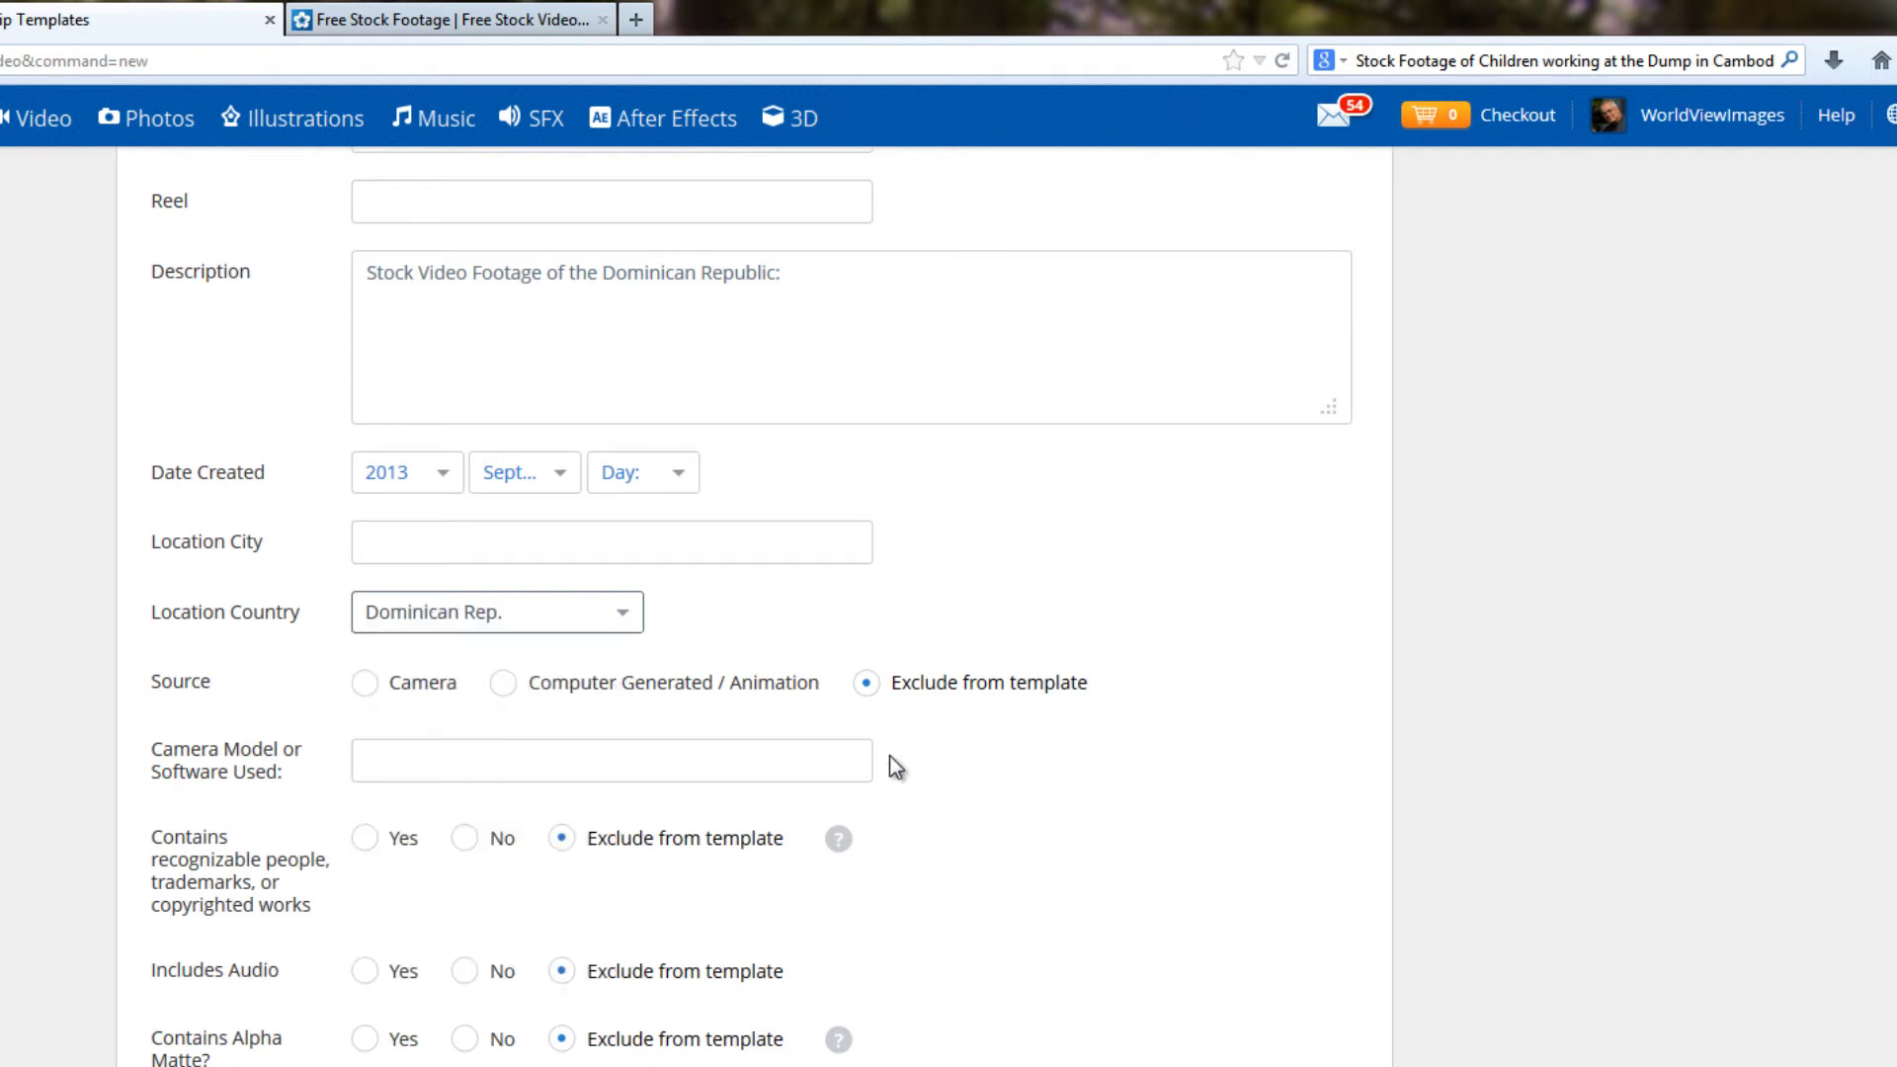
- Mark the footage source as Camera and enter camera model 'Canon XF 300'
click(366, 684)
click(366, 683)
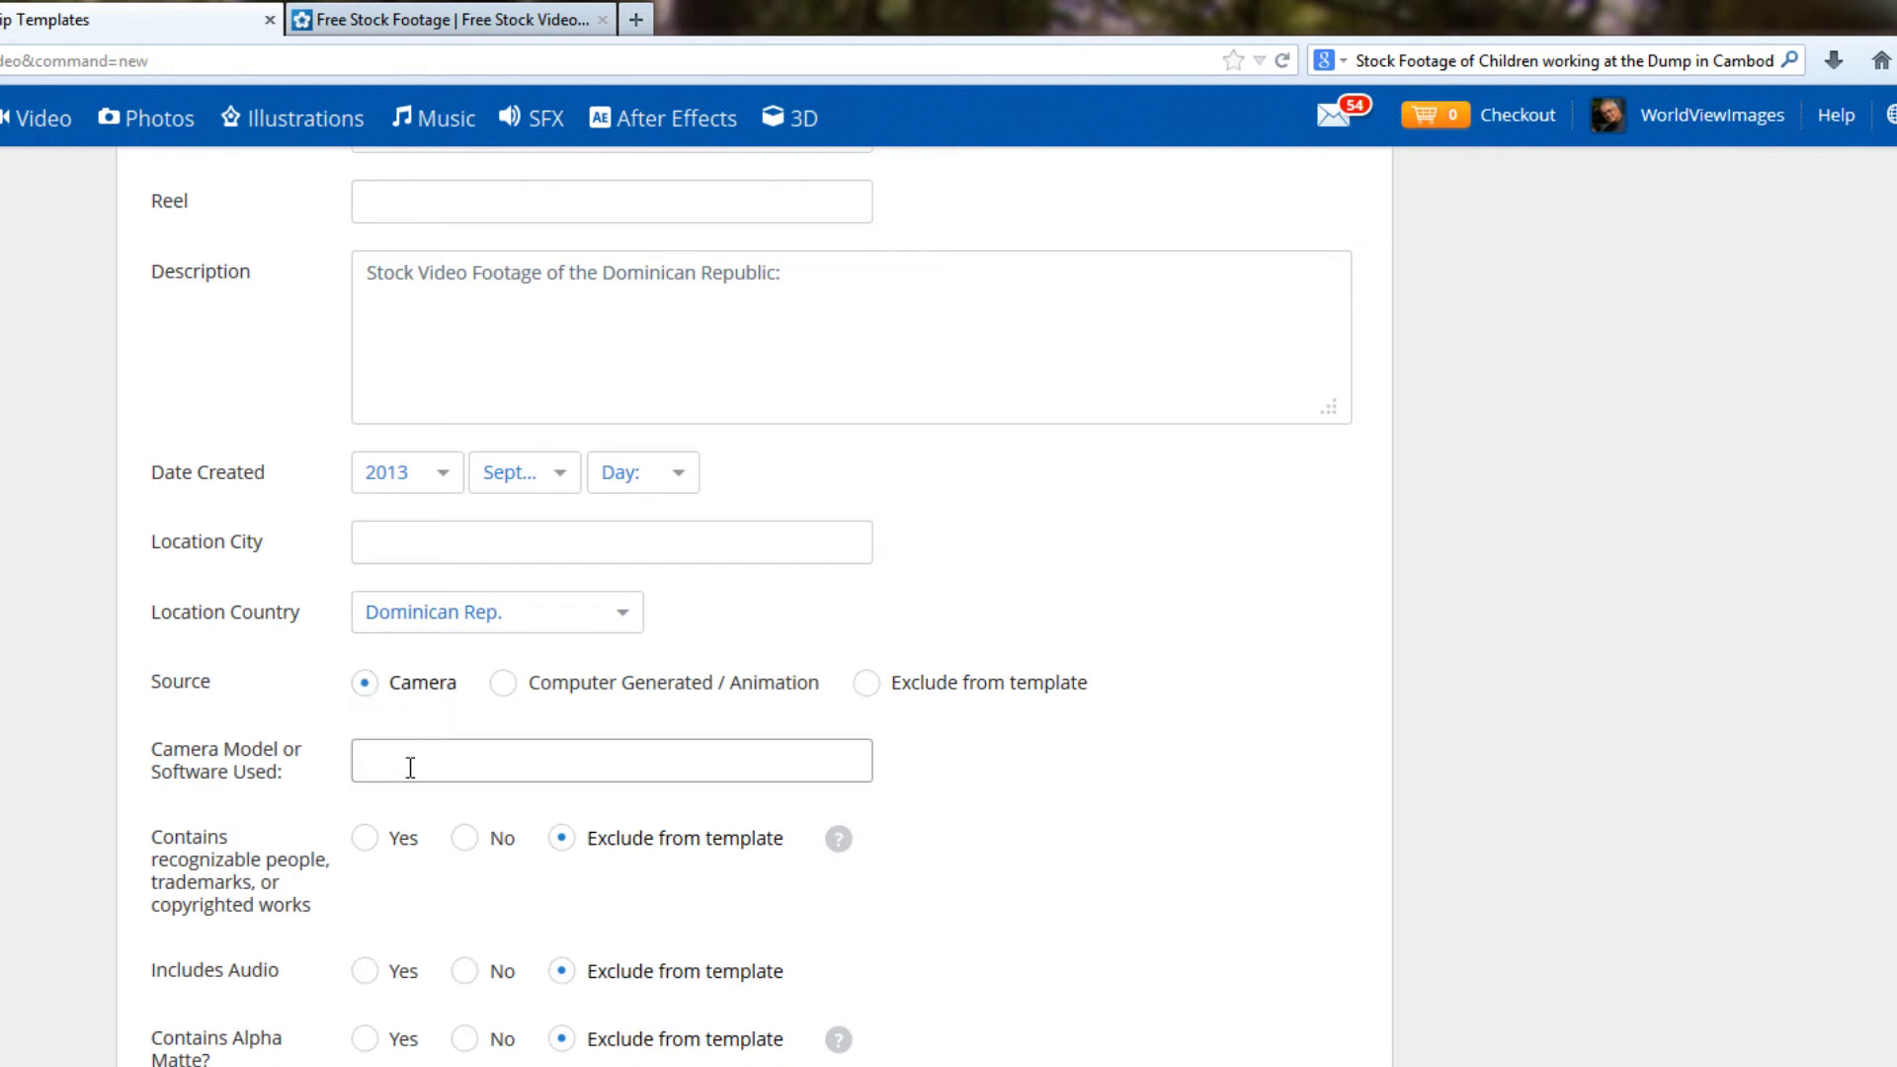
click(447, 762)
text(Canon XF 300)
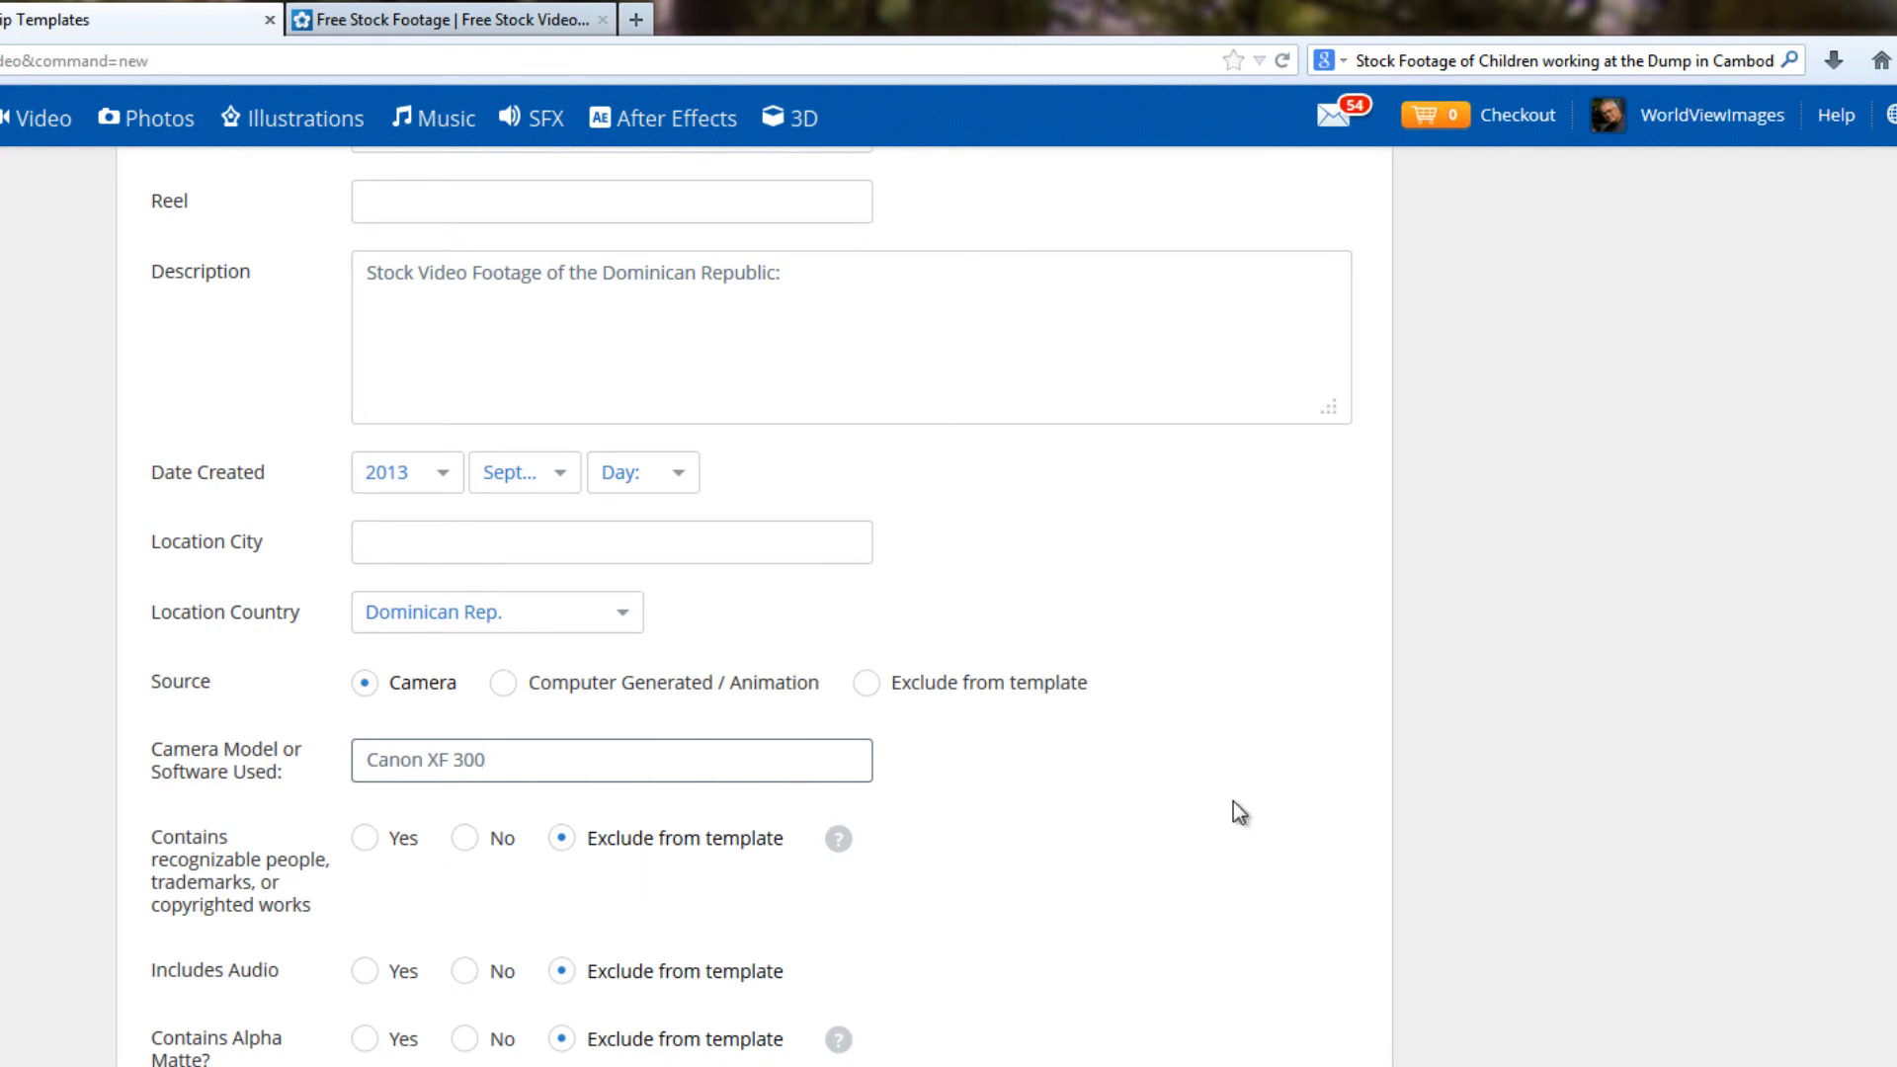
- Set the aspect ratio to 16:9 native and select the Price ($ USD) field
scroll(1239, 812, down, 5)
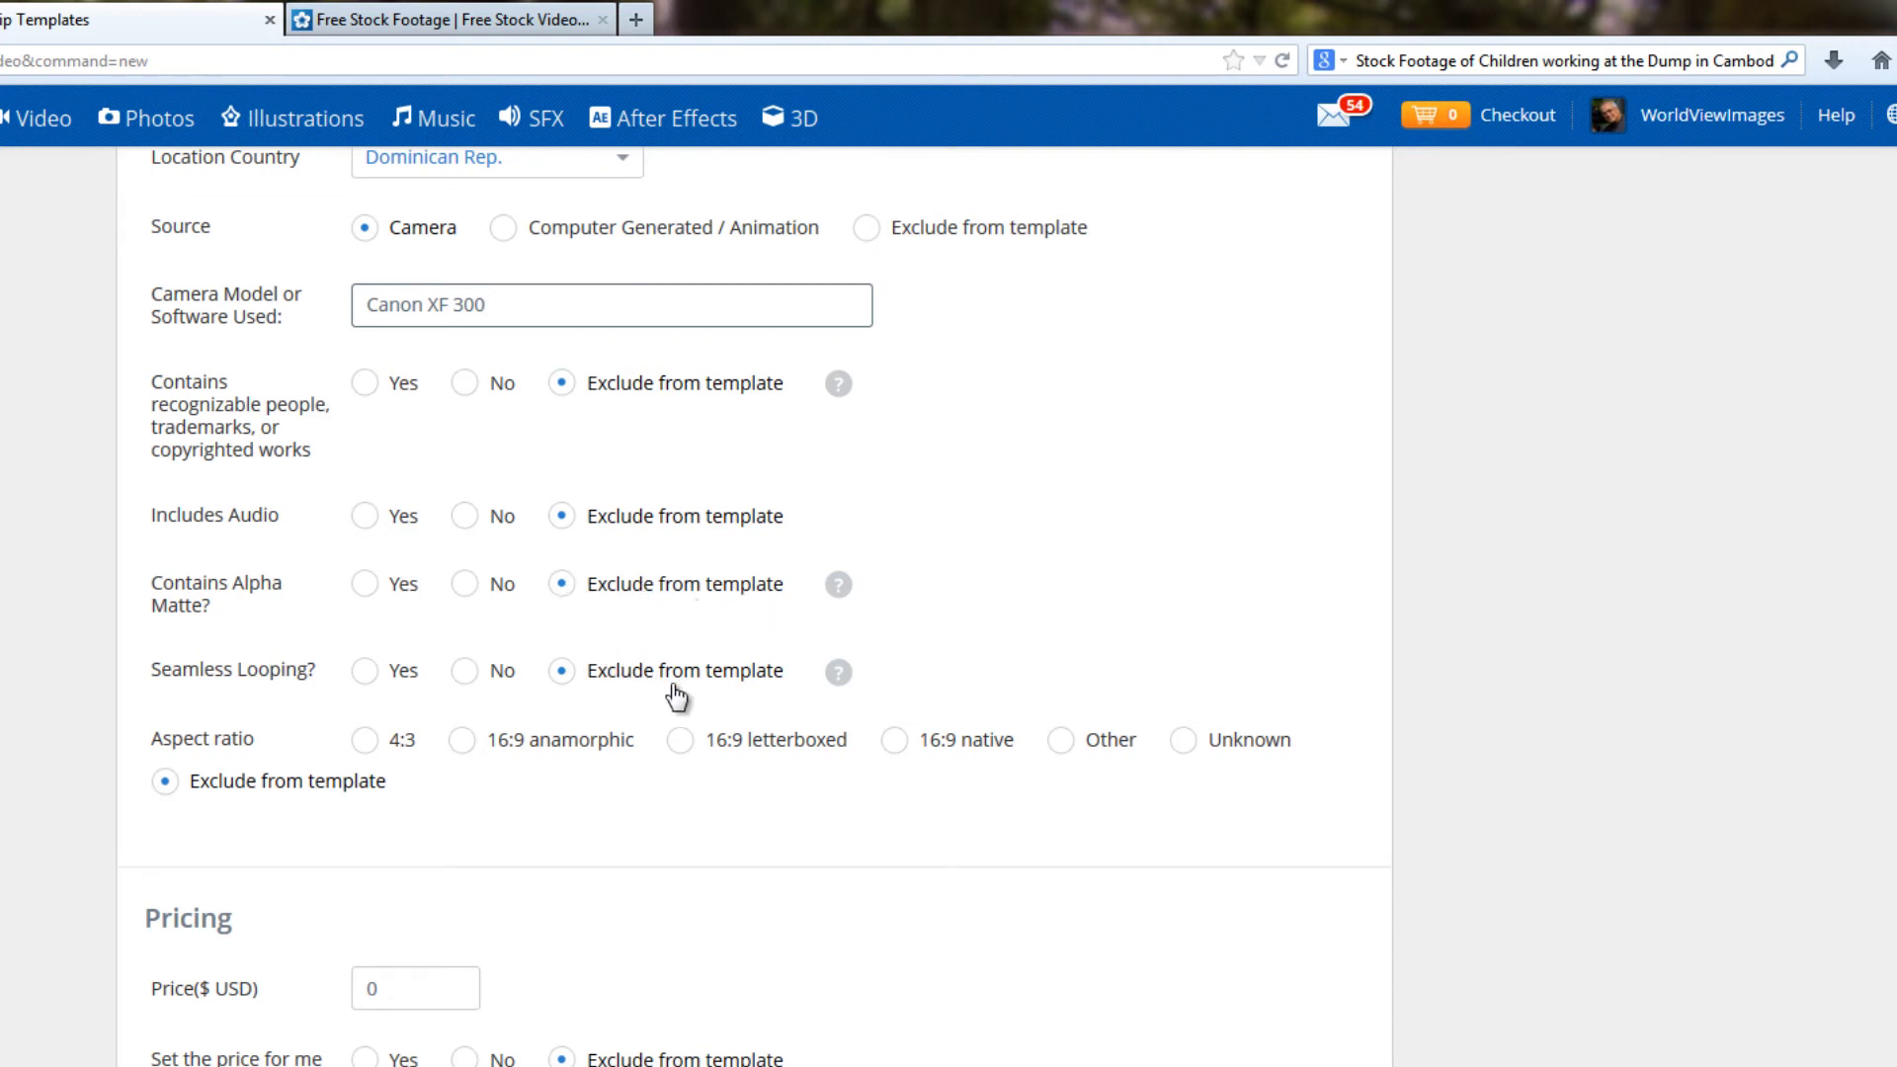
click(894, 743)
scroll(970, 849, down, 6)
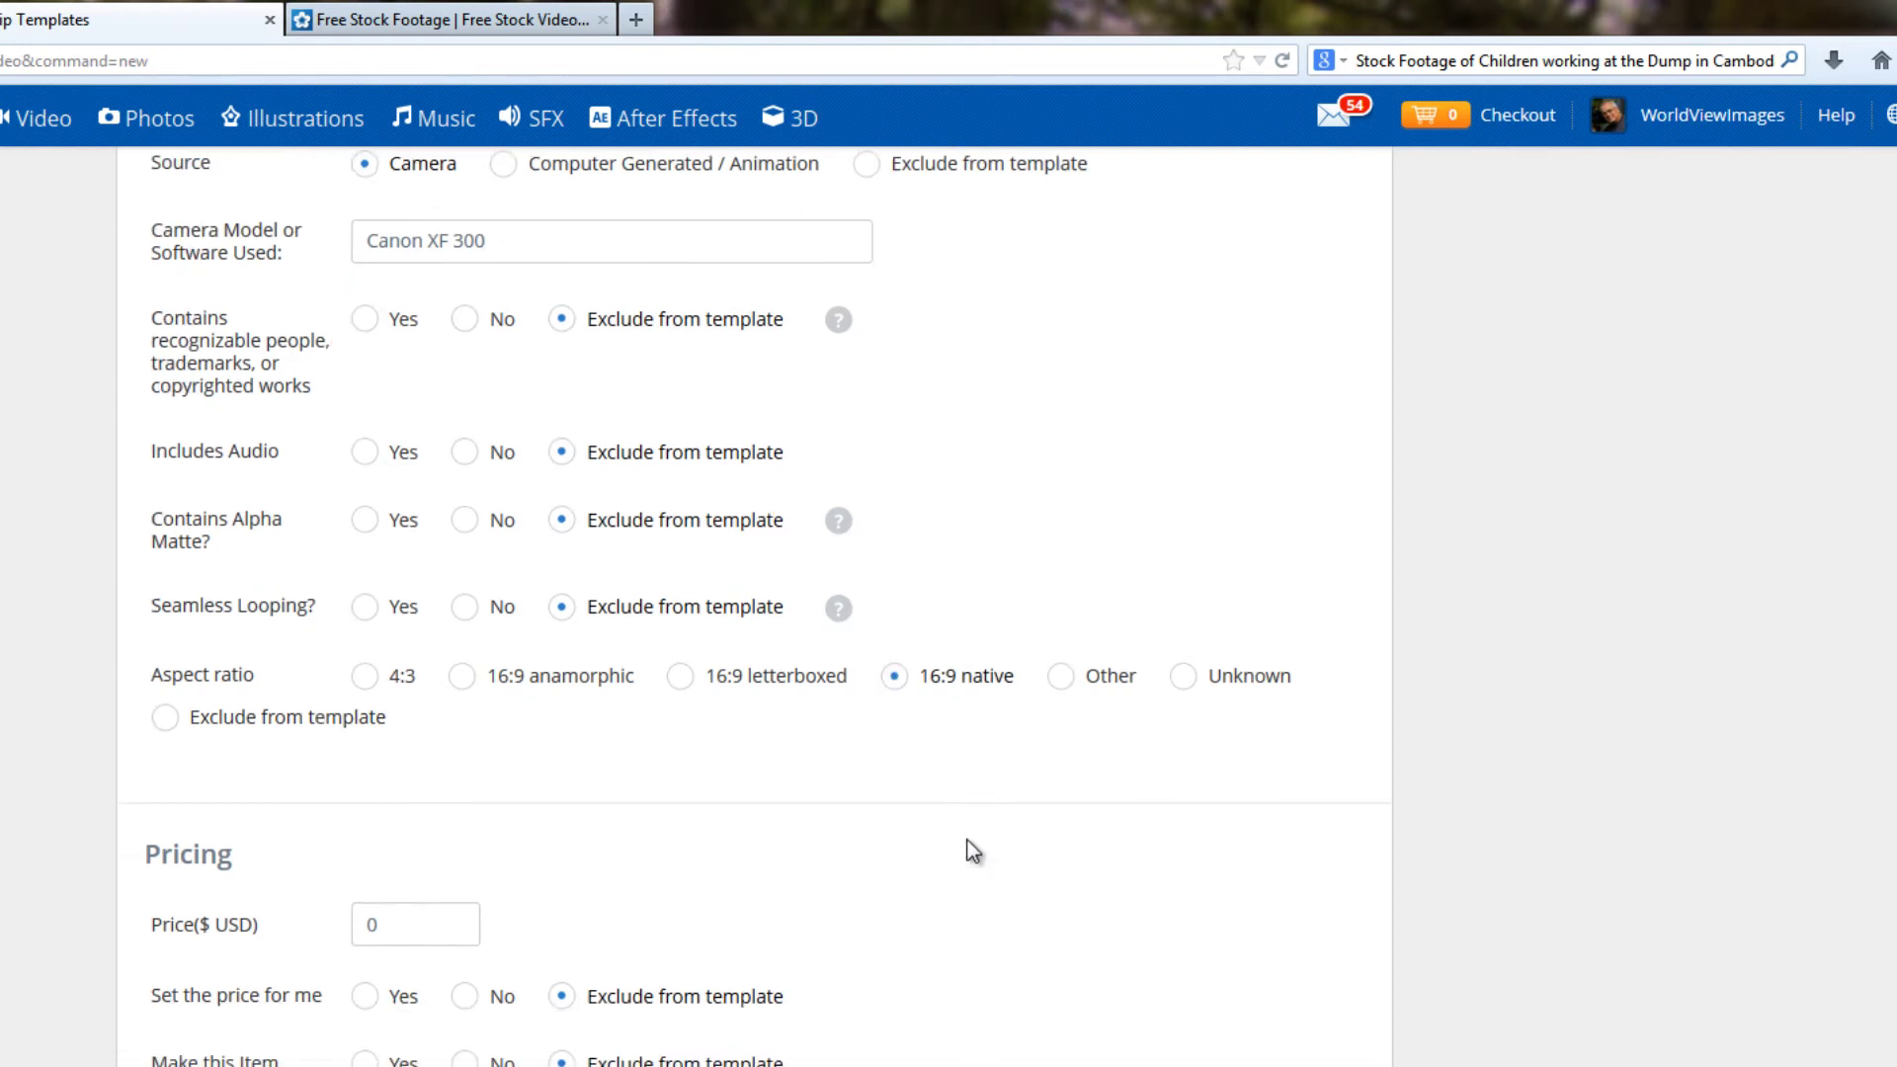
click(354, 367)
- Enter a price of 60 and add the keyword 'Dominican Republic'
text(60)
scroll(1092, 512, down, 3)
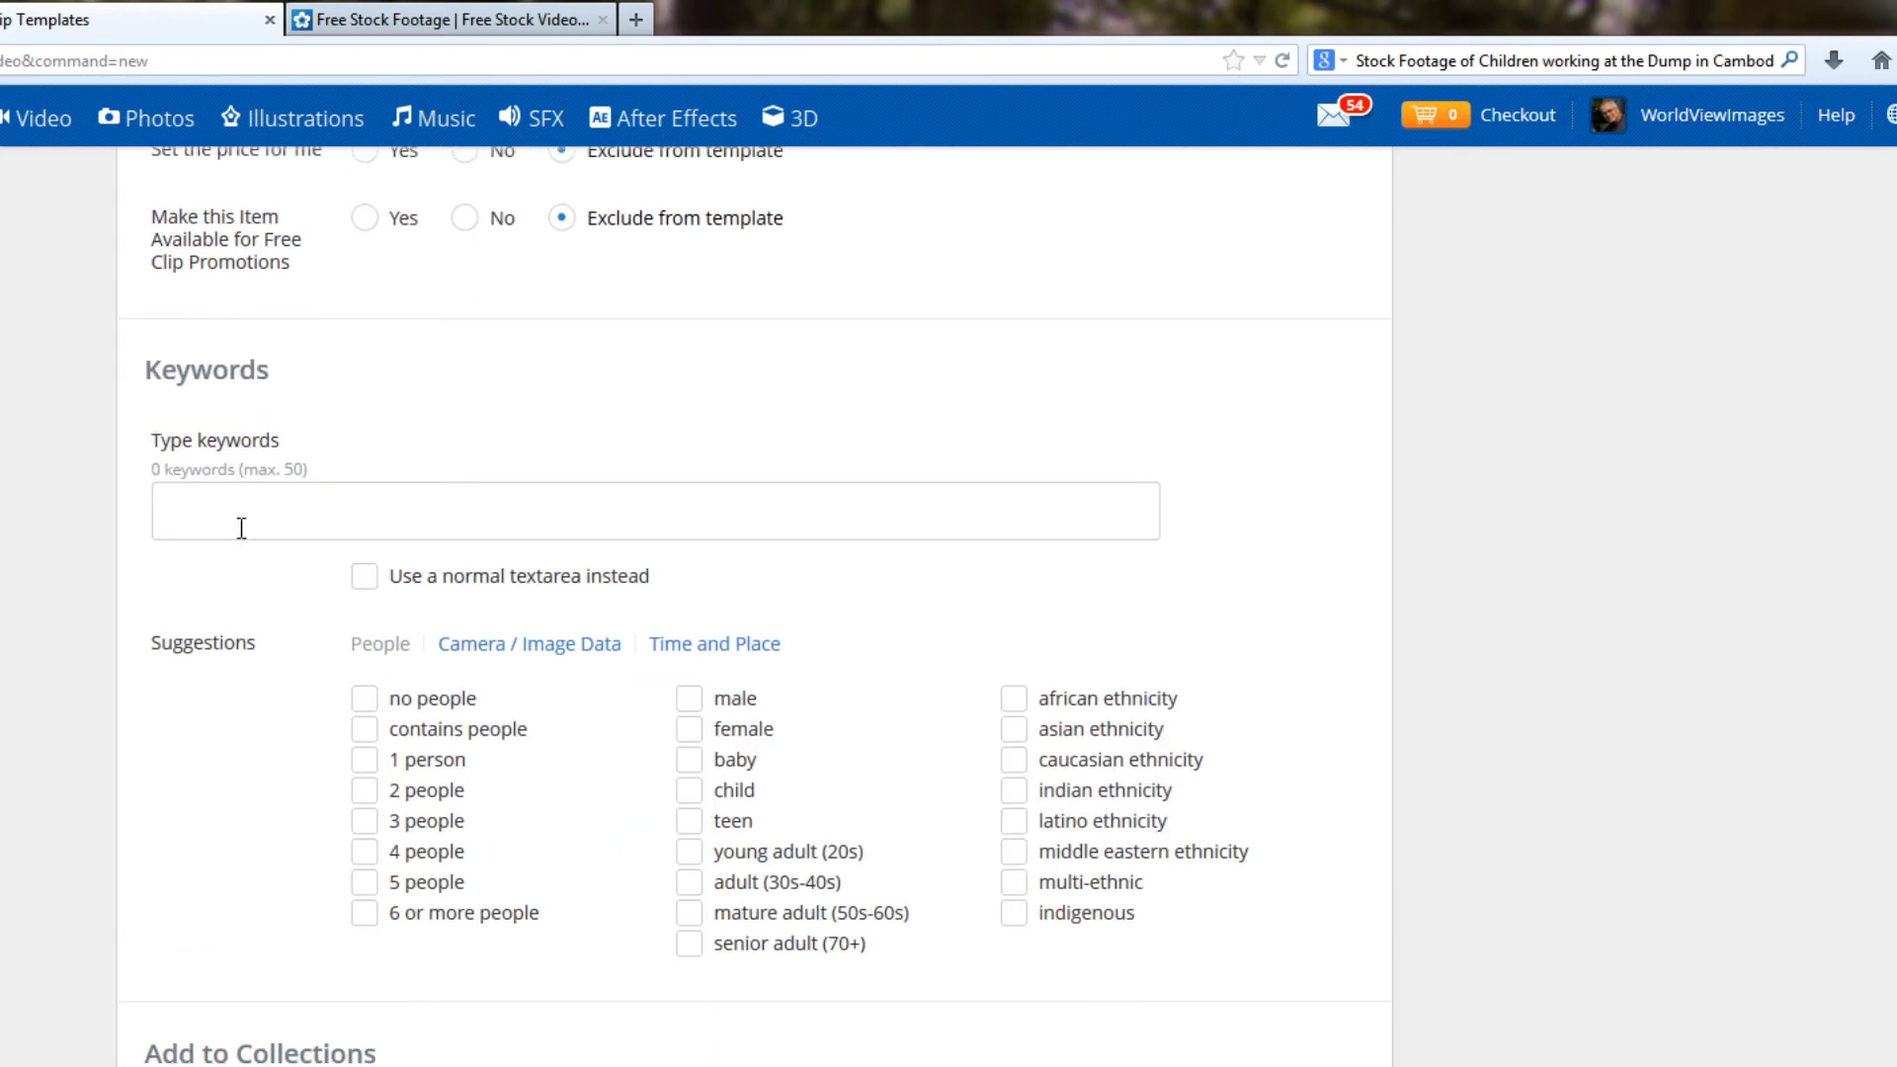
click(240, 513)
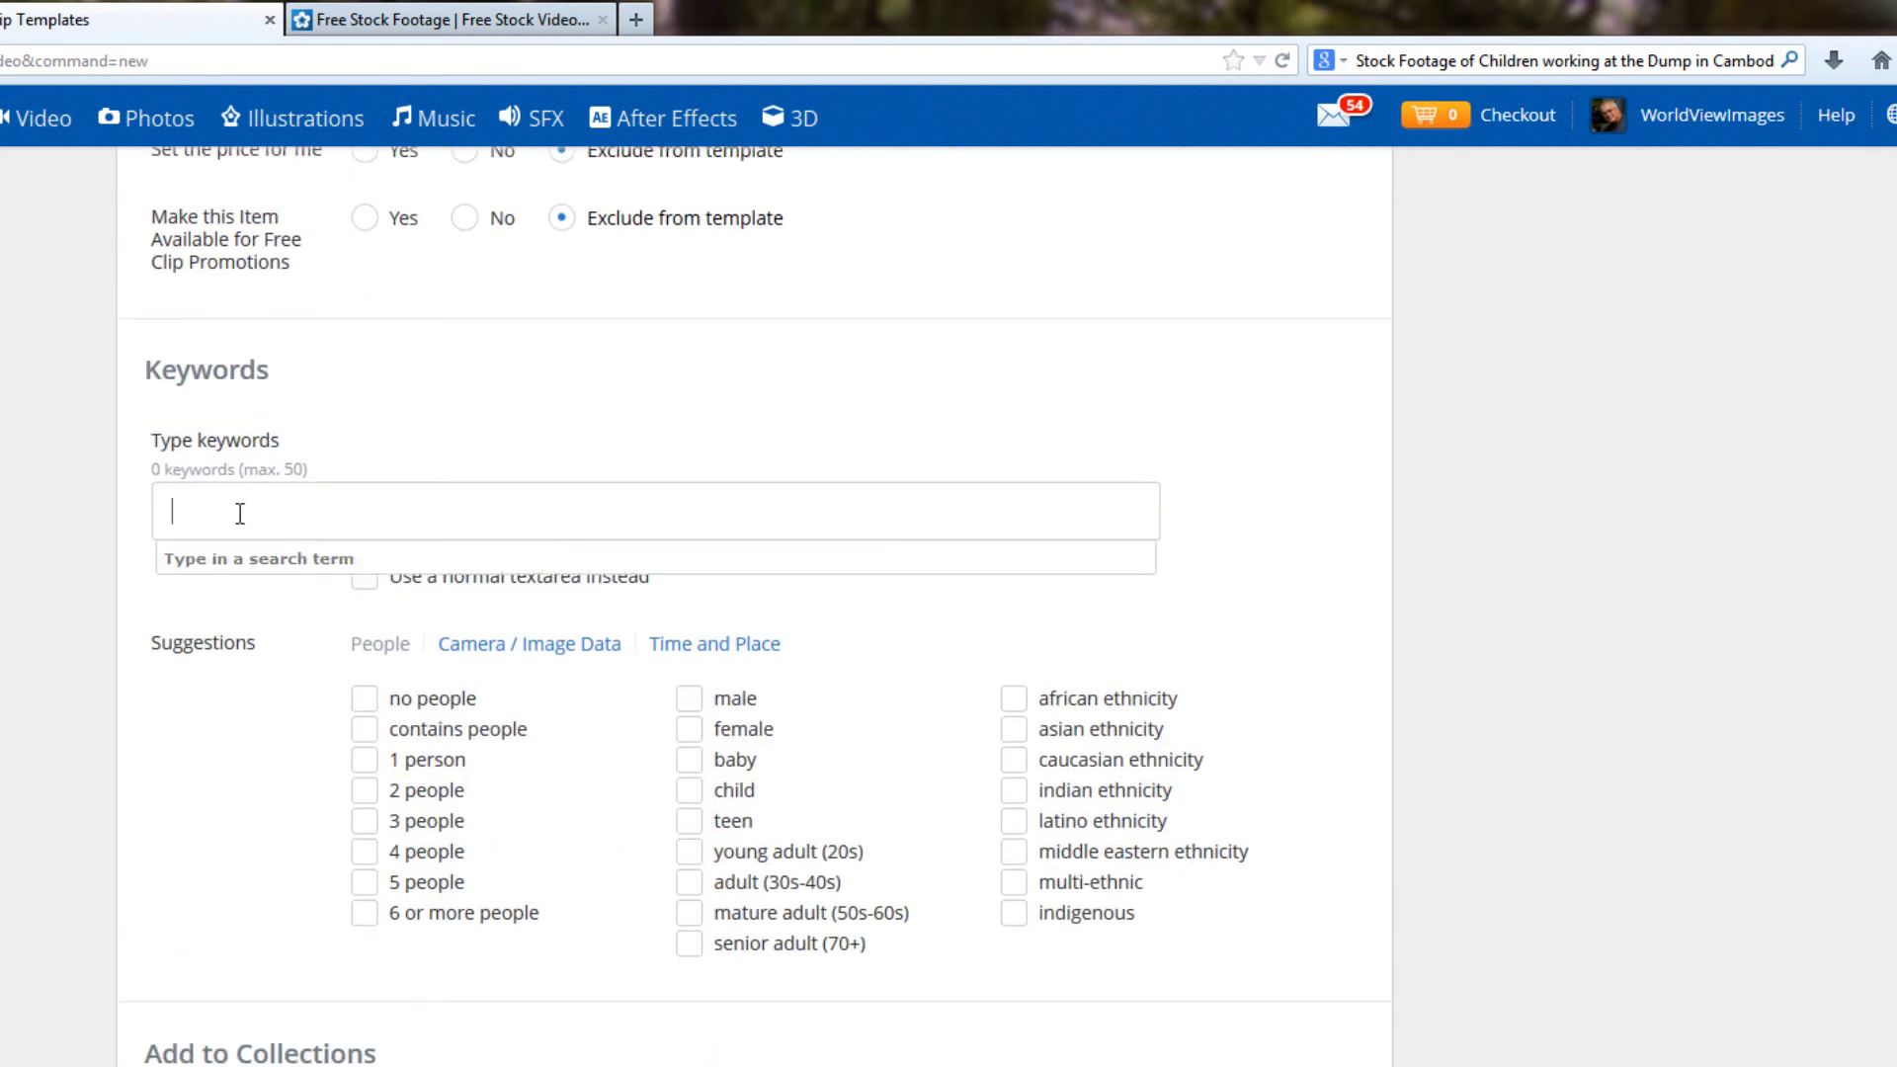
text(Dominican Republic)
key(Return)
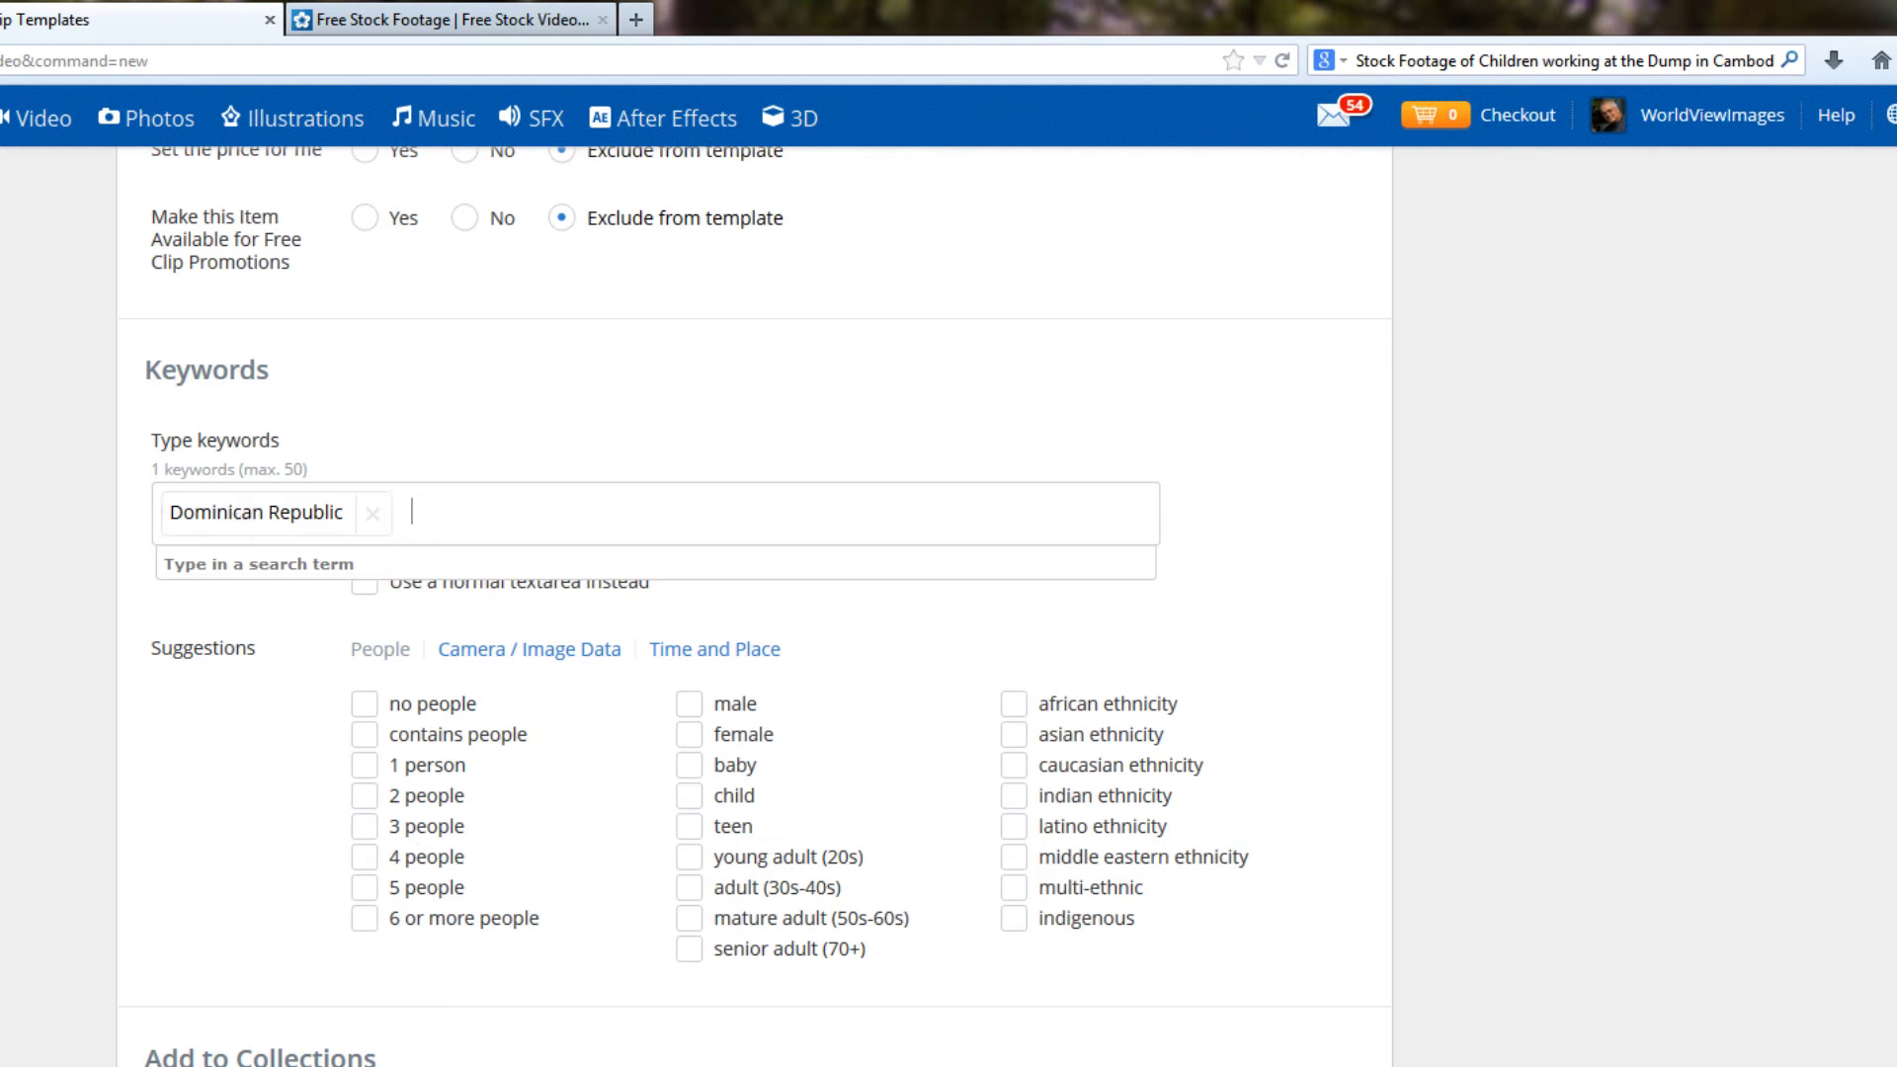
- Add 'Carabbean' as the template's second keyword tag
scroll(436, 469, up, 8)
scroll(751, 593, up, 10)
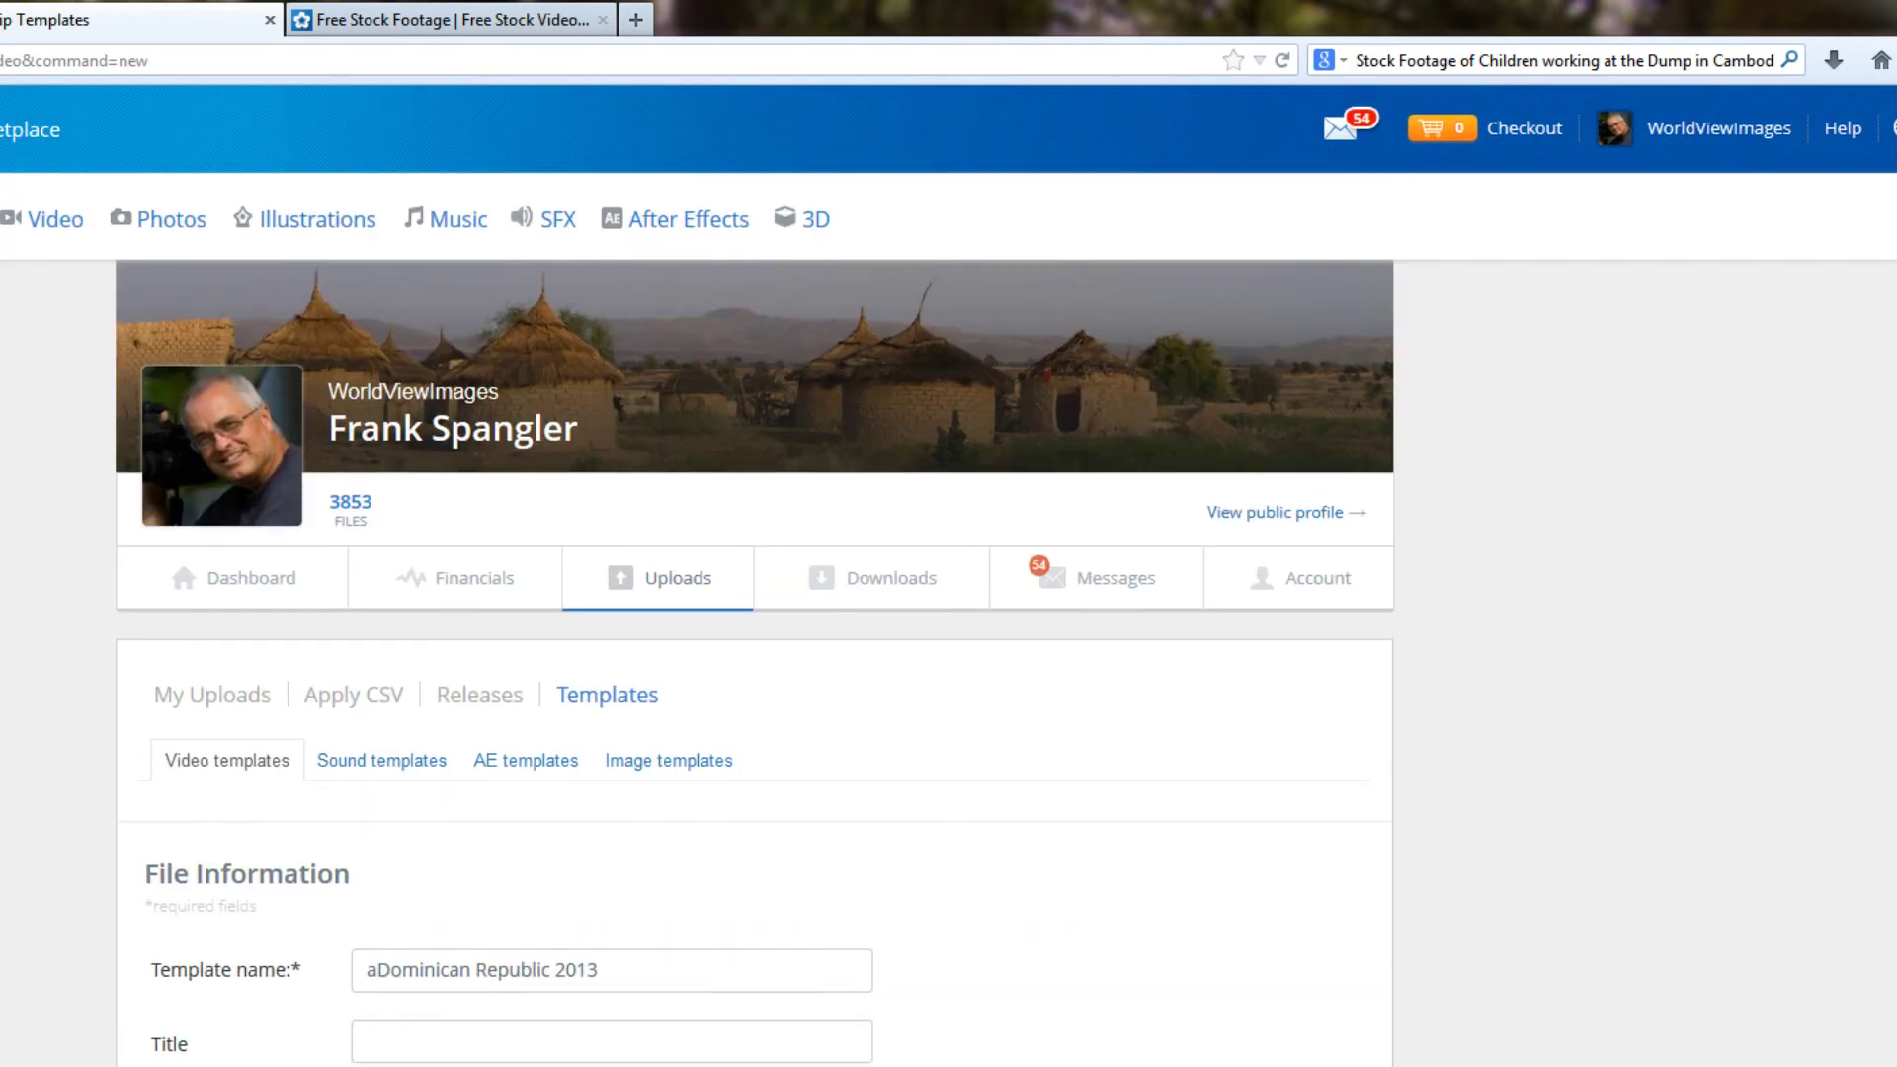
scroll(949, 573, down, 3)
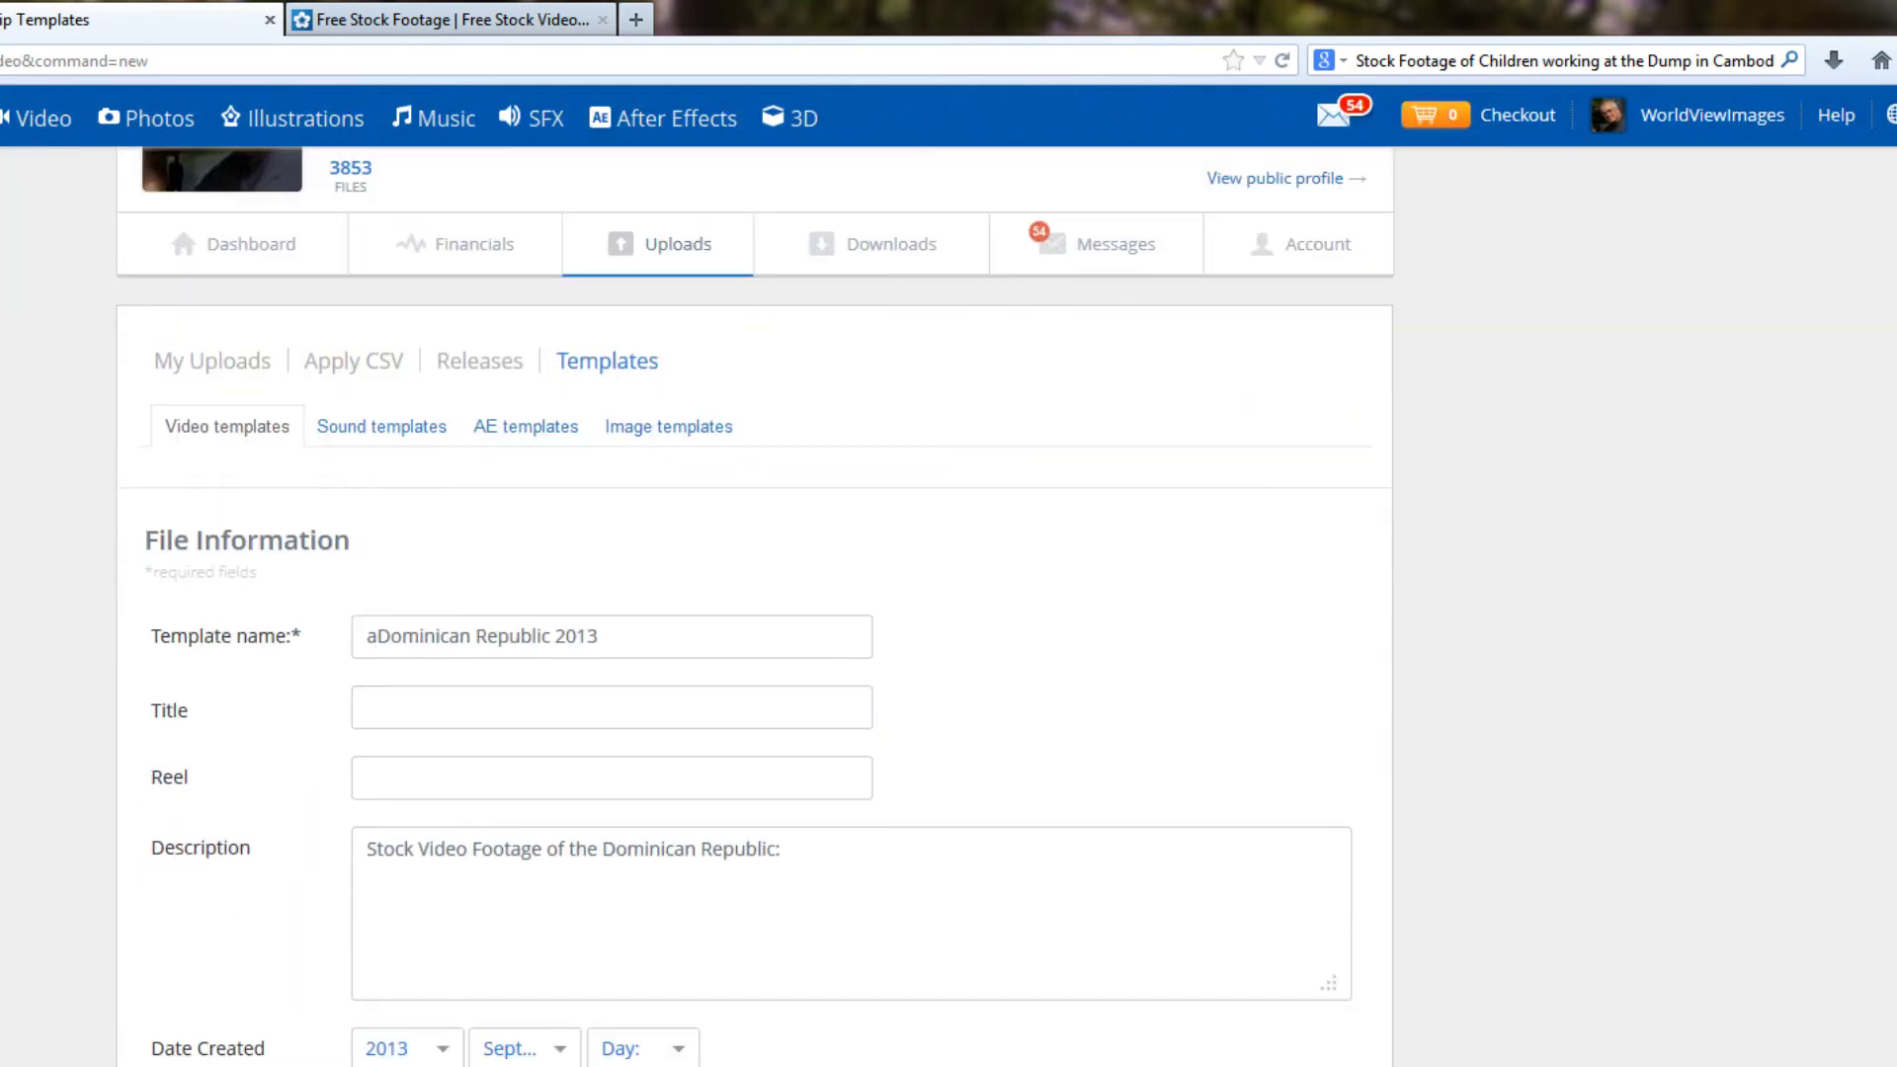
scroll(756, 606, down, 10)
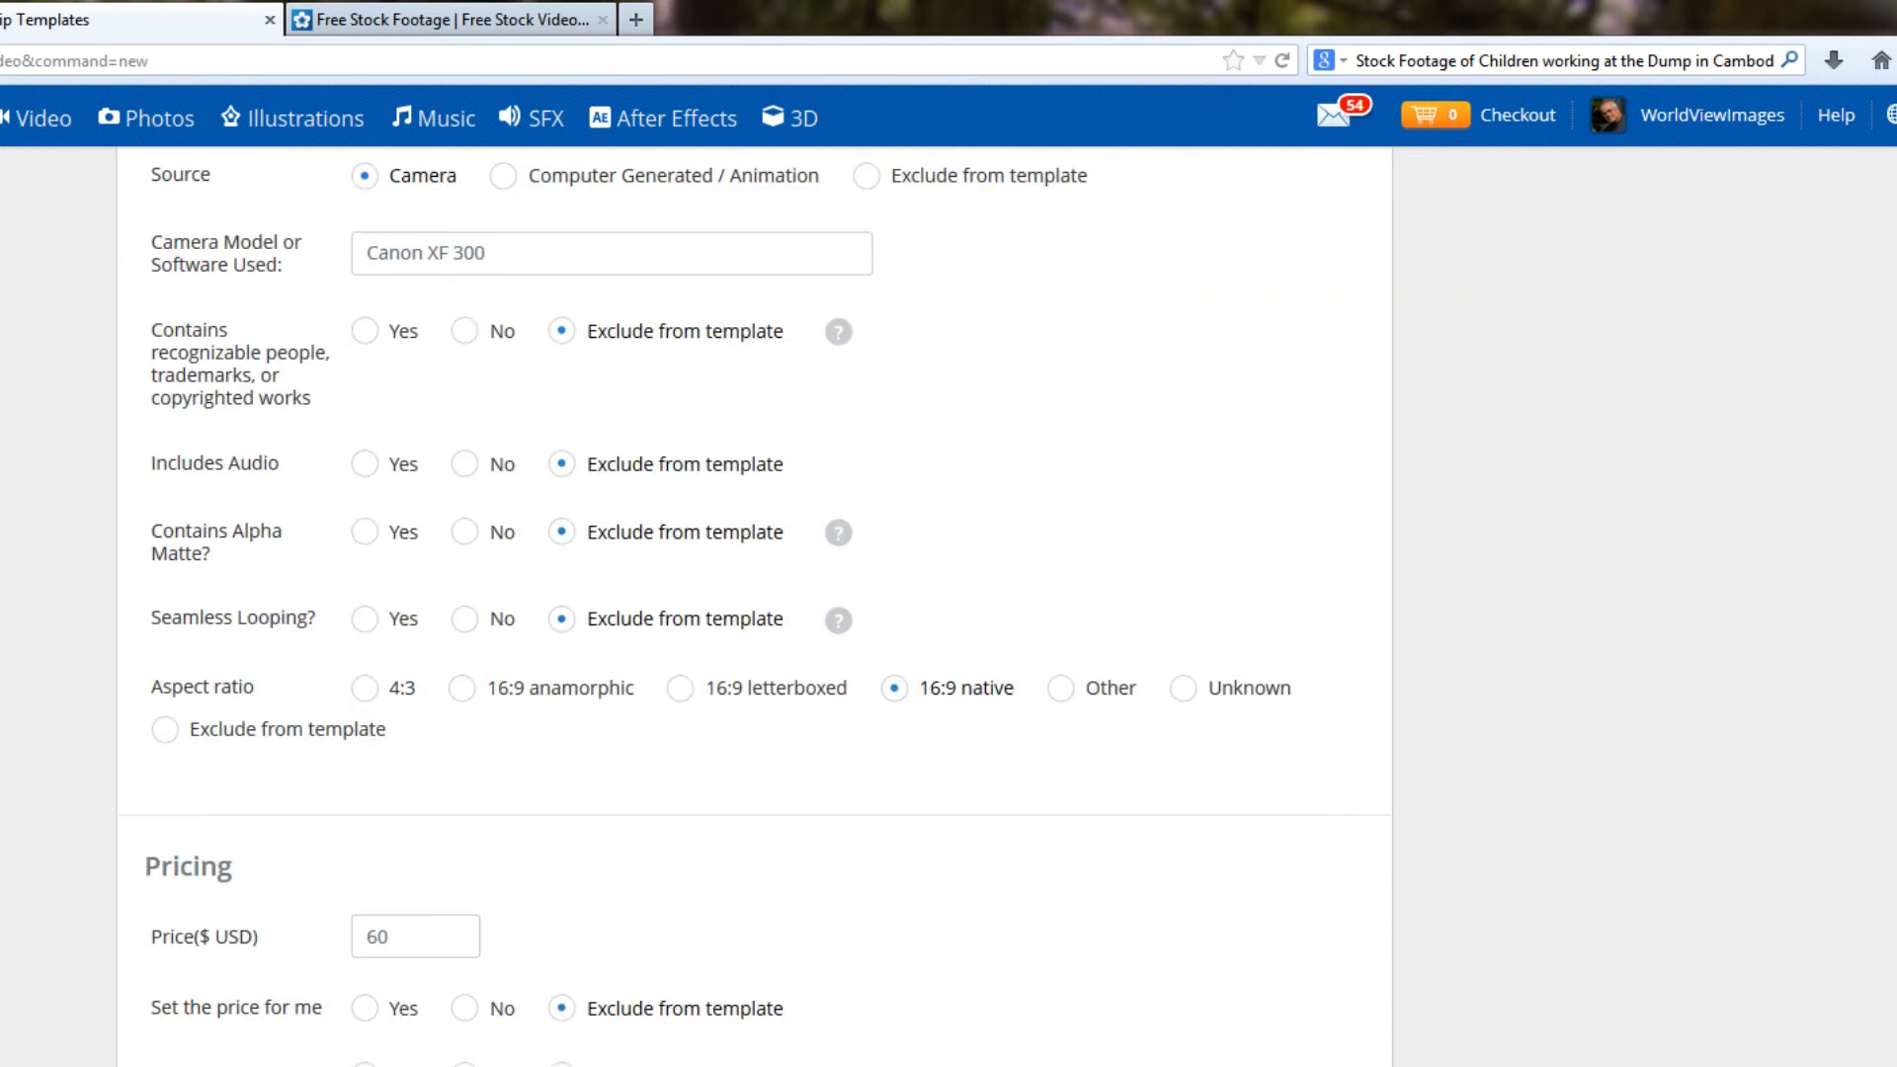
scroll(756, 600, down, 6)
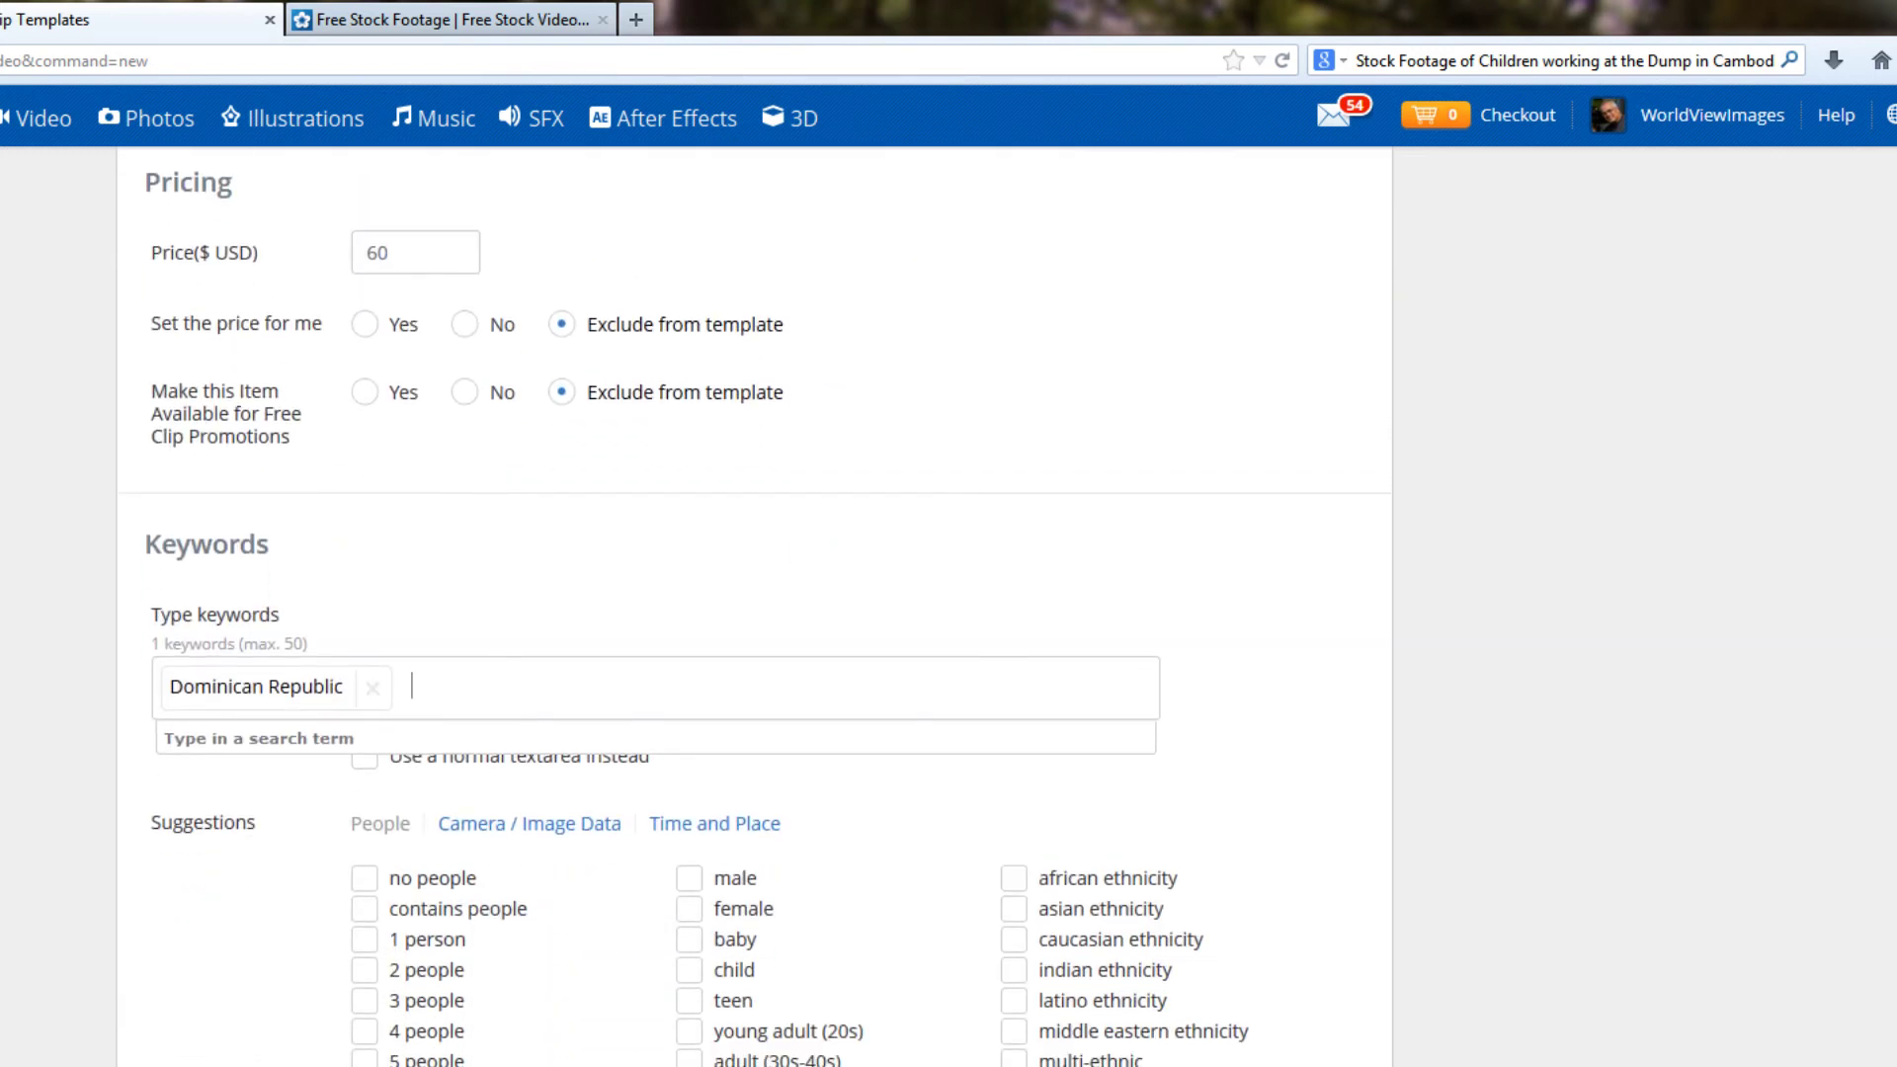
text(Carabbe)
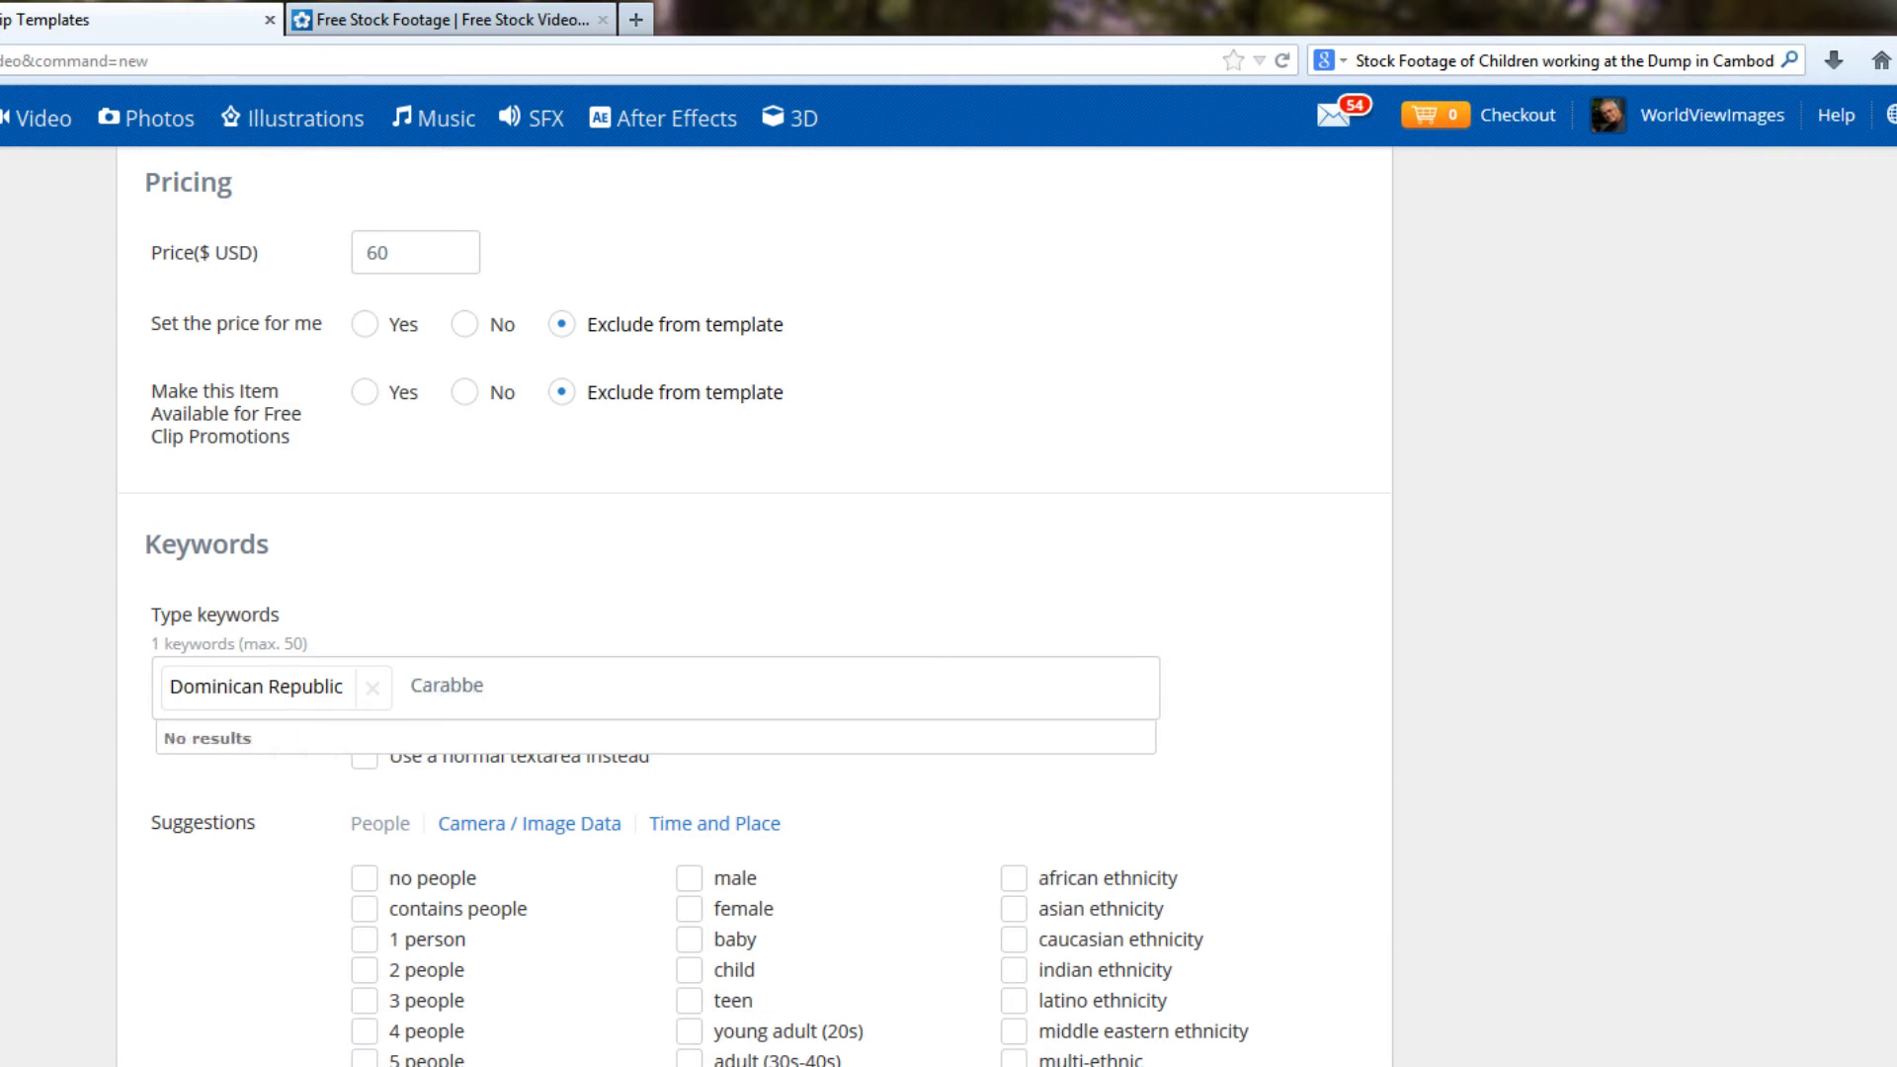
text(an)
key(Return)
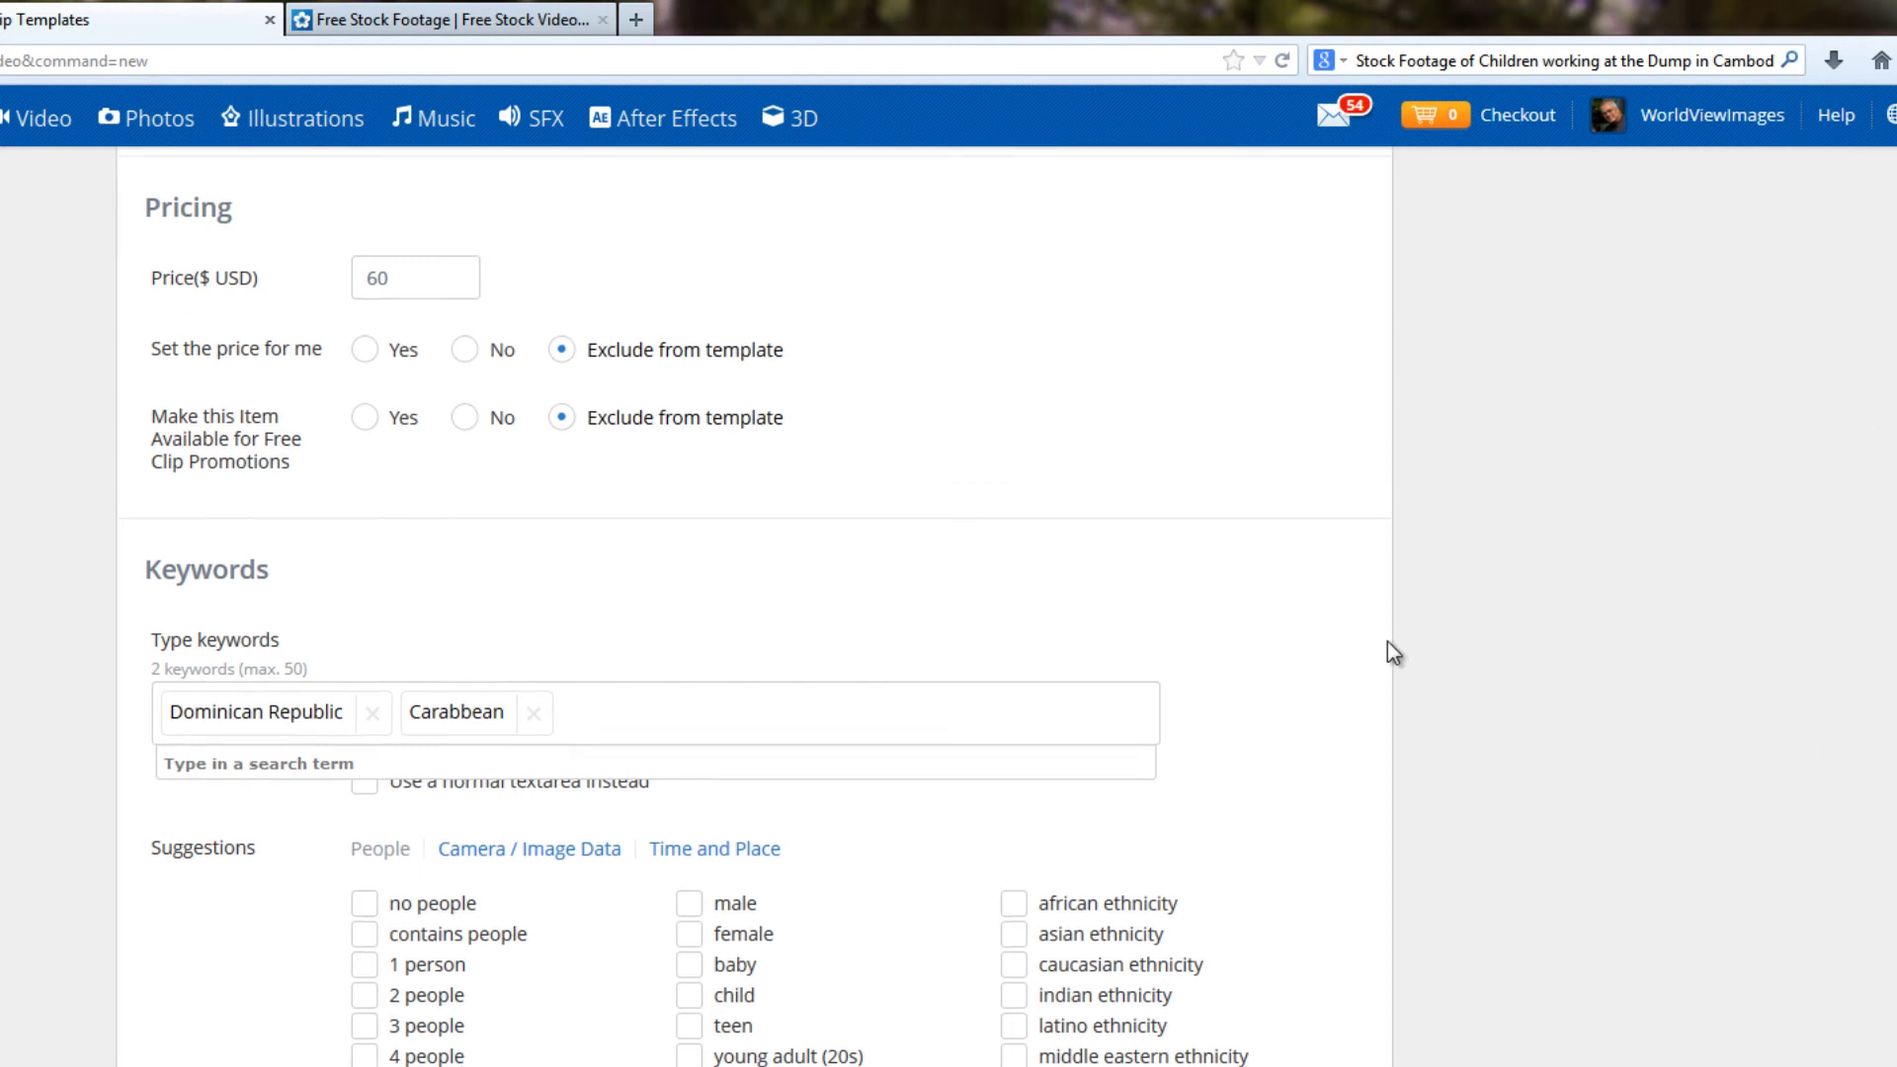
scroll(1253, 690, down, 8)
- Save the template, renaming it 'aDR 2013' to satisfy the 20-character name limit
scroll(1252, 691, down, 5)
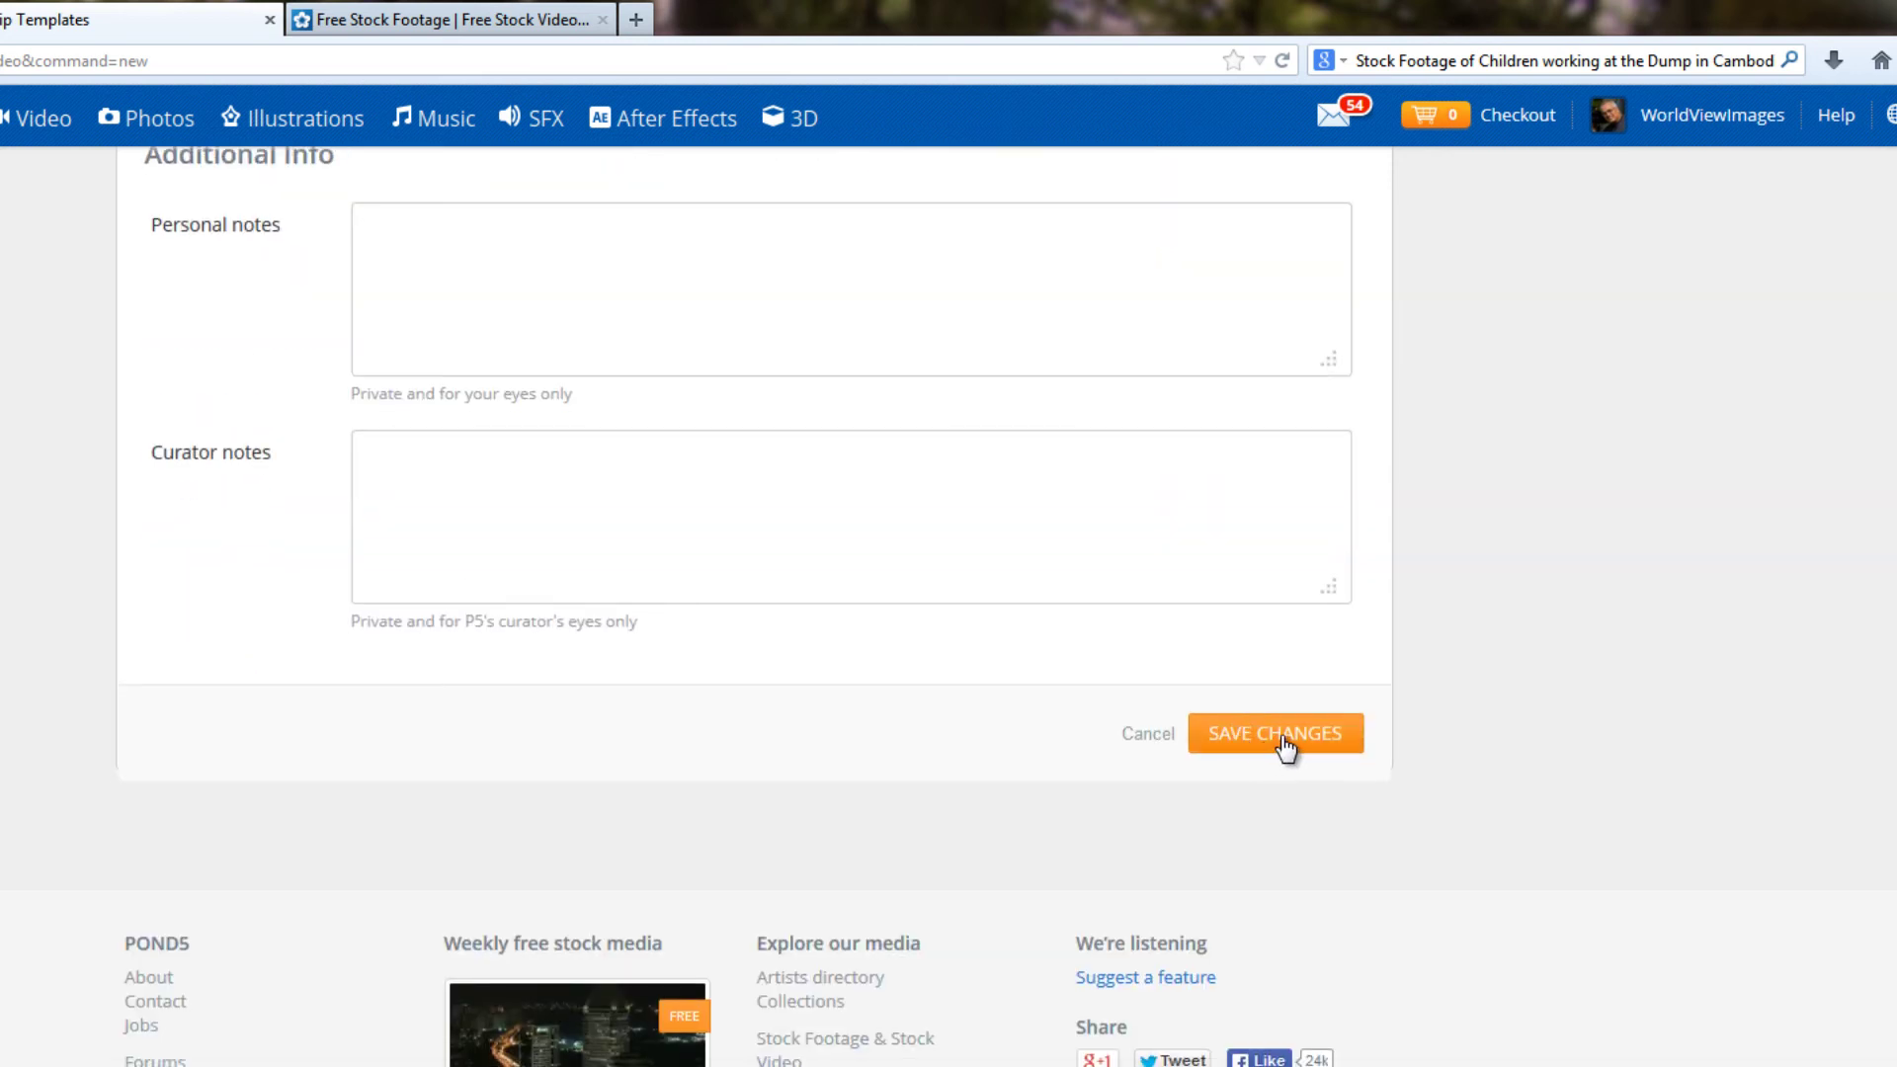
click(1284, 737)
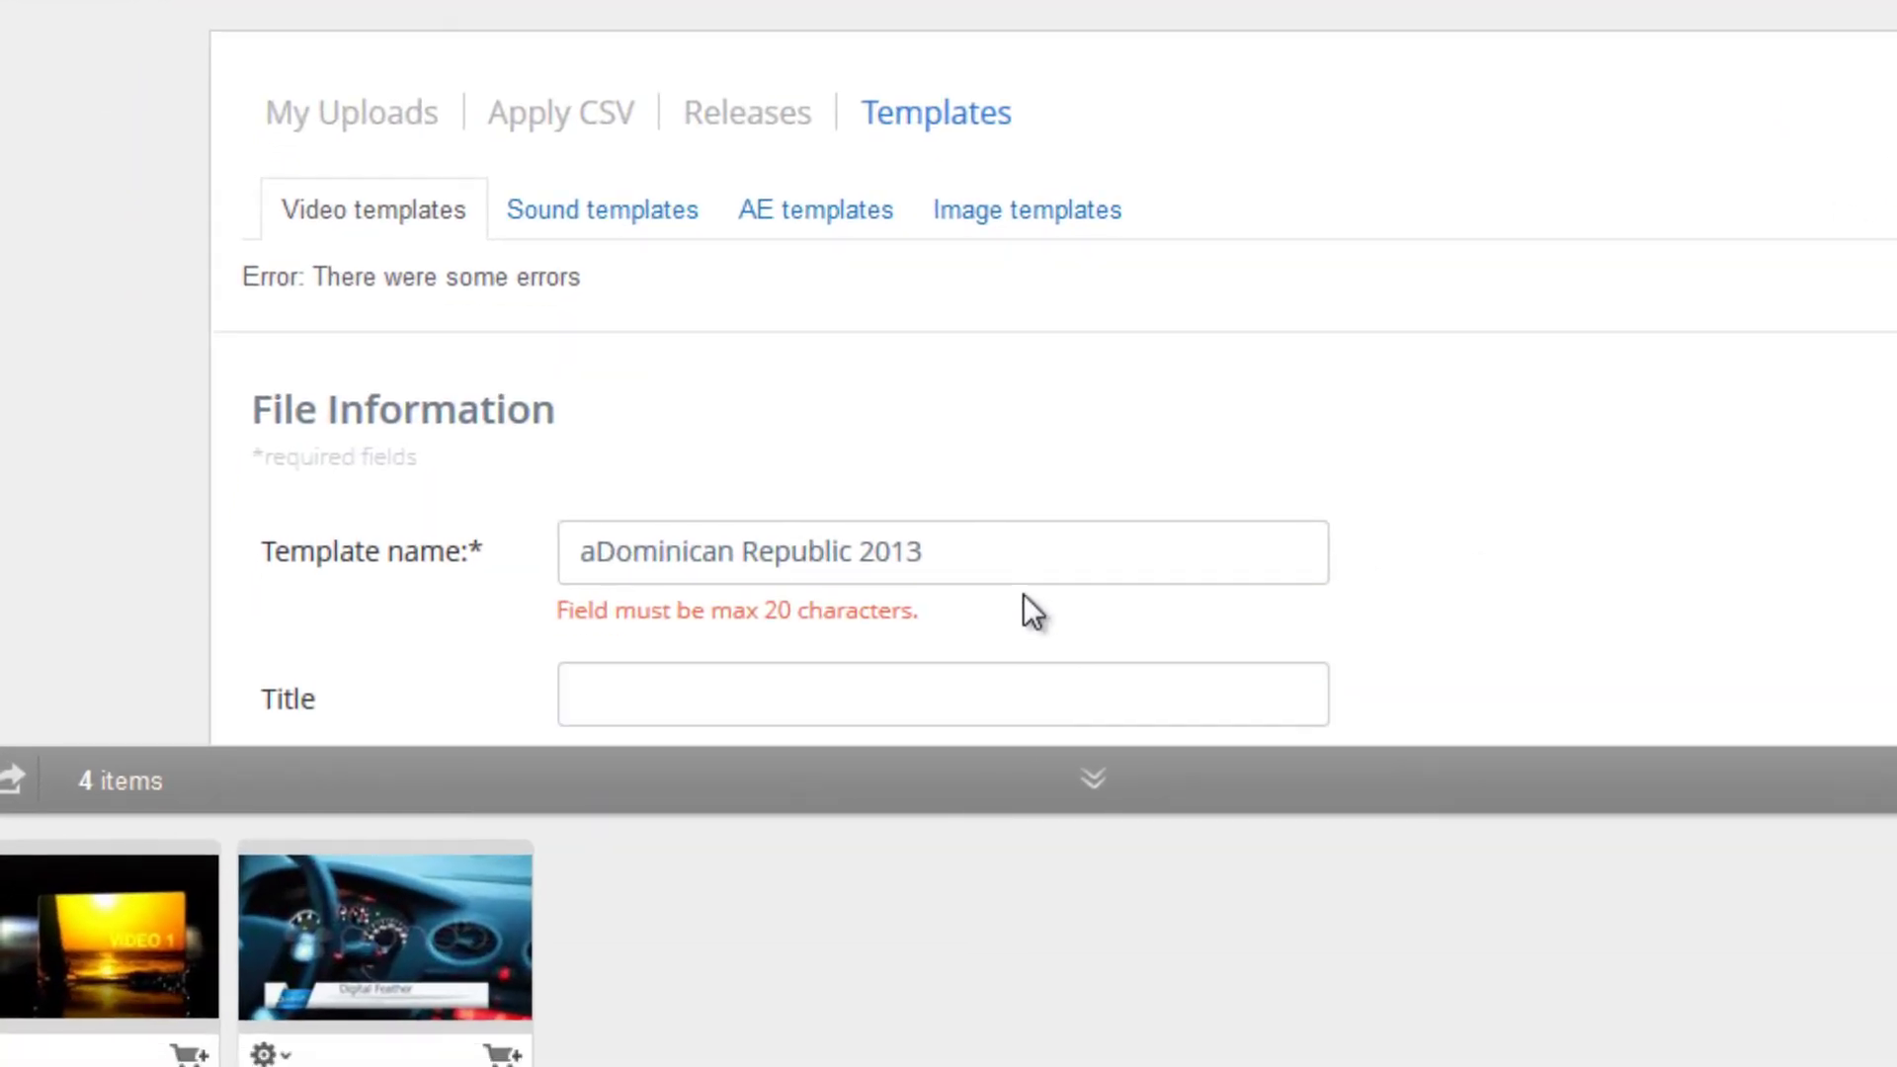
click(1019, 550)
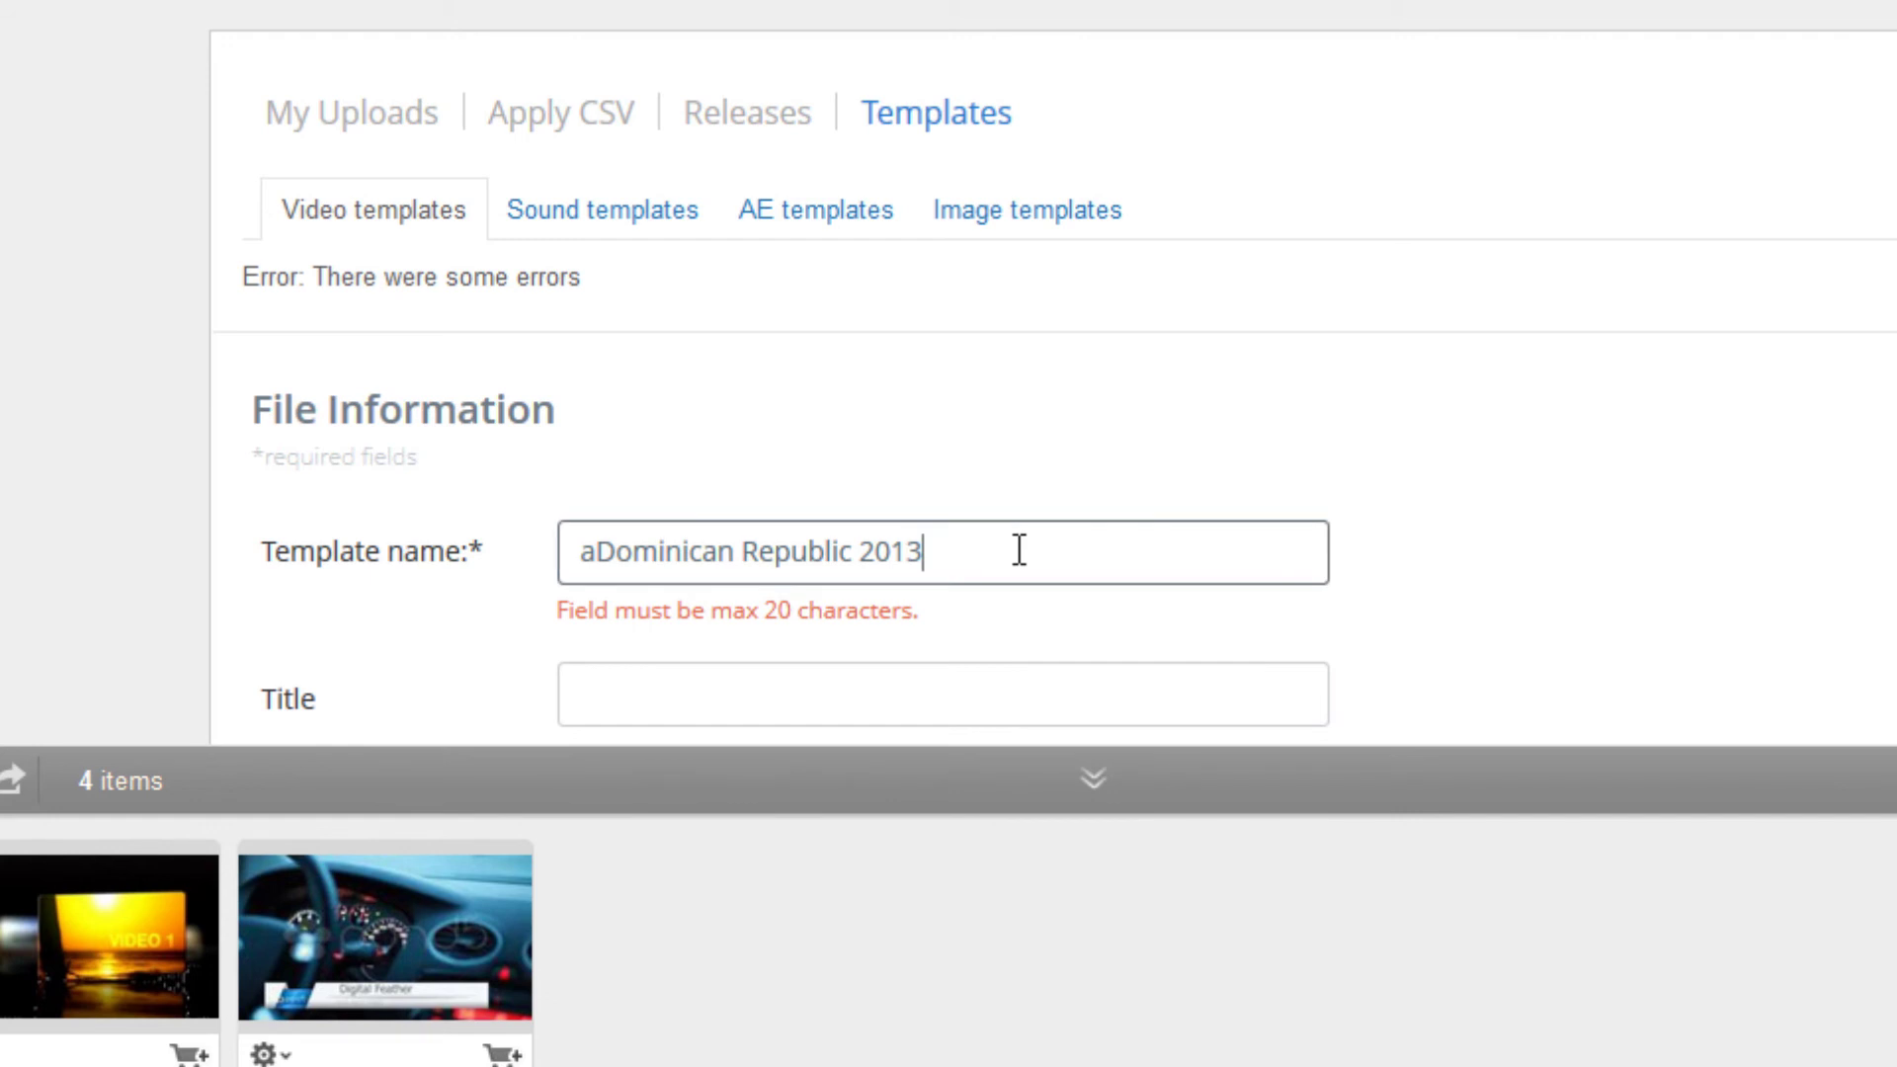
click(856, 548)
key(BackSpace)
key(BackSpace)
key(BackSpace)
key(BackSpace)
key(BackSpace)
key(BackSpace)
key(BackSpace)
key(BackSpace)
key(BackSpace)
key(BackSpace)
key(BackSpace)
key(BackSpace)
key(BackSpace)
key(BackSpace)
key(BackSpace)
key(BackSpace)
key(BackSpace)
key(BackSpace)
key(BackSpace)
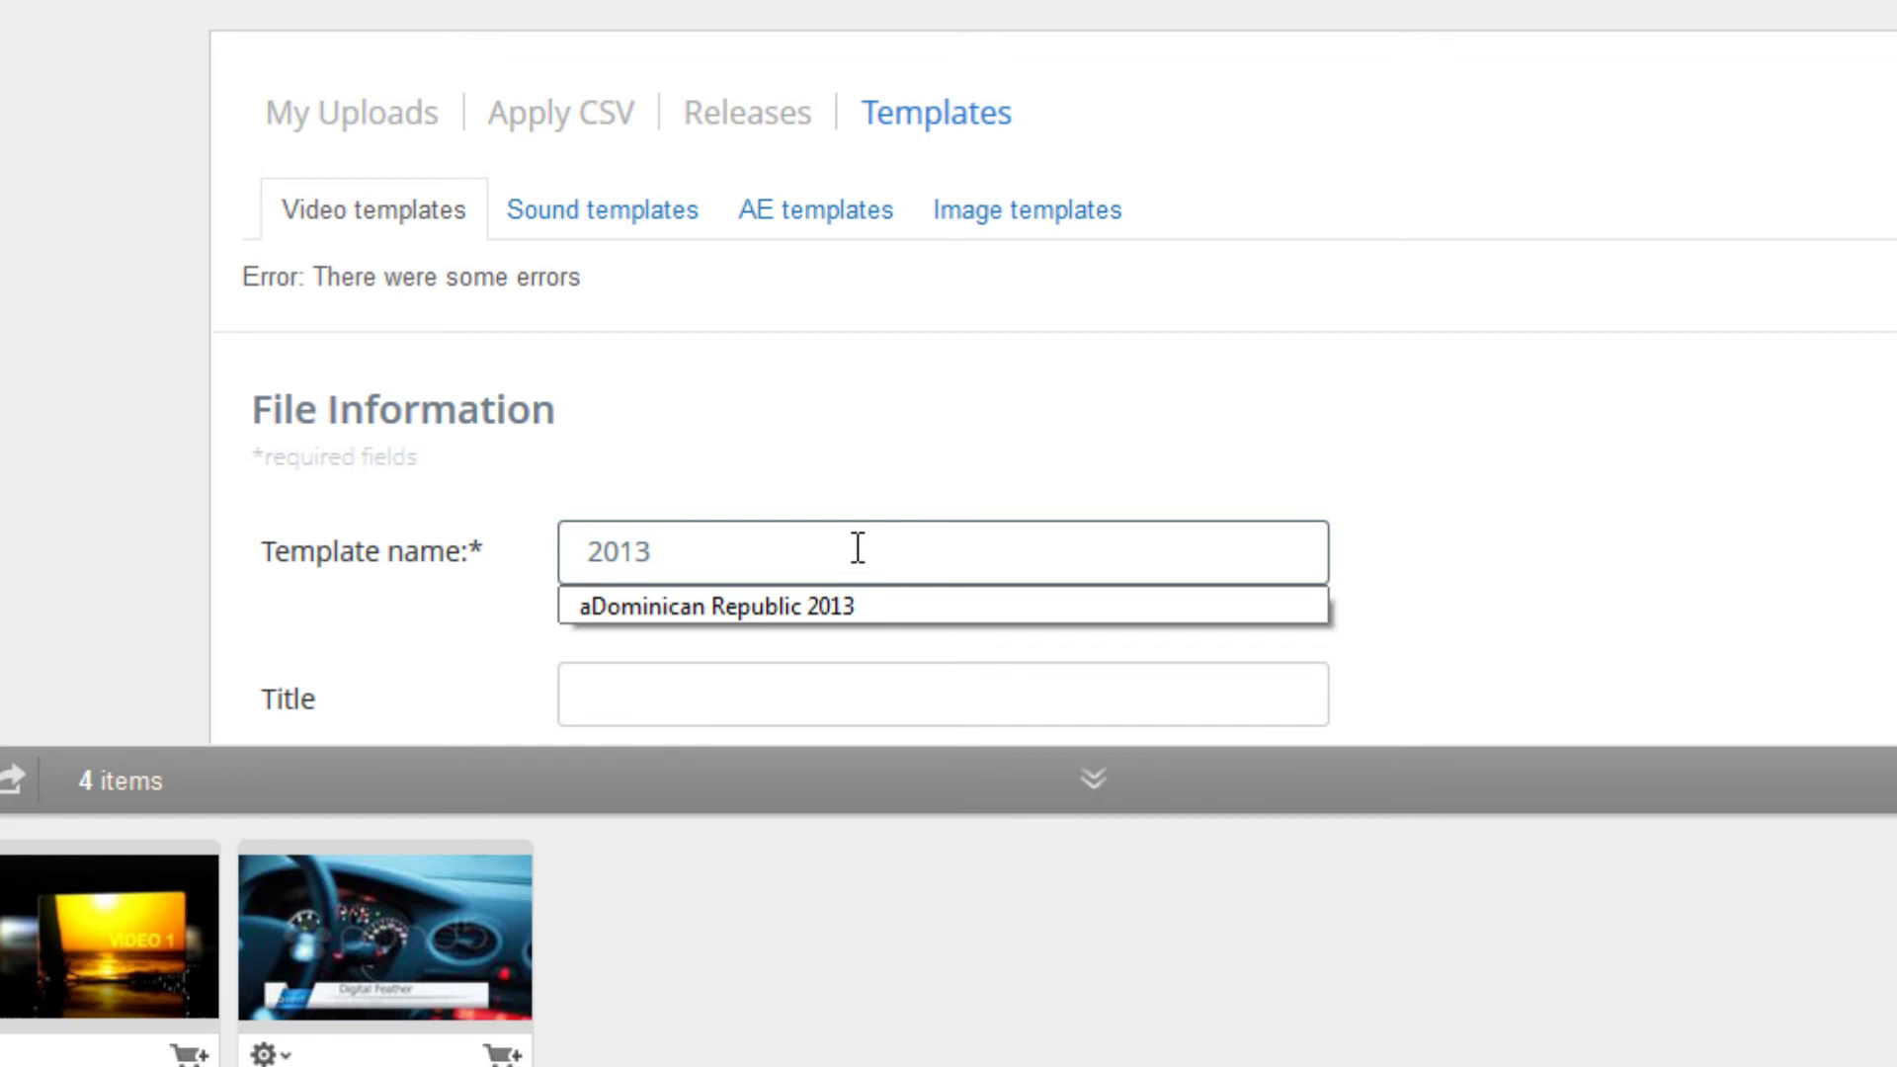
text(DR)
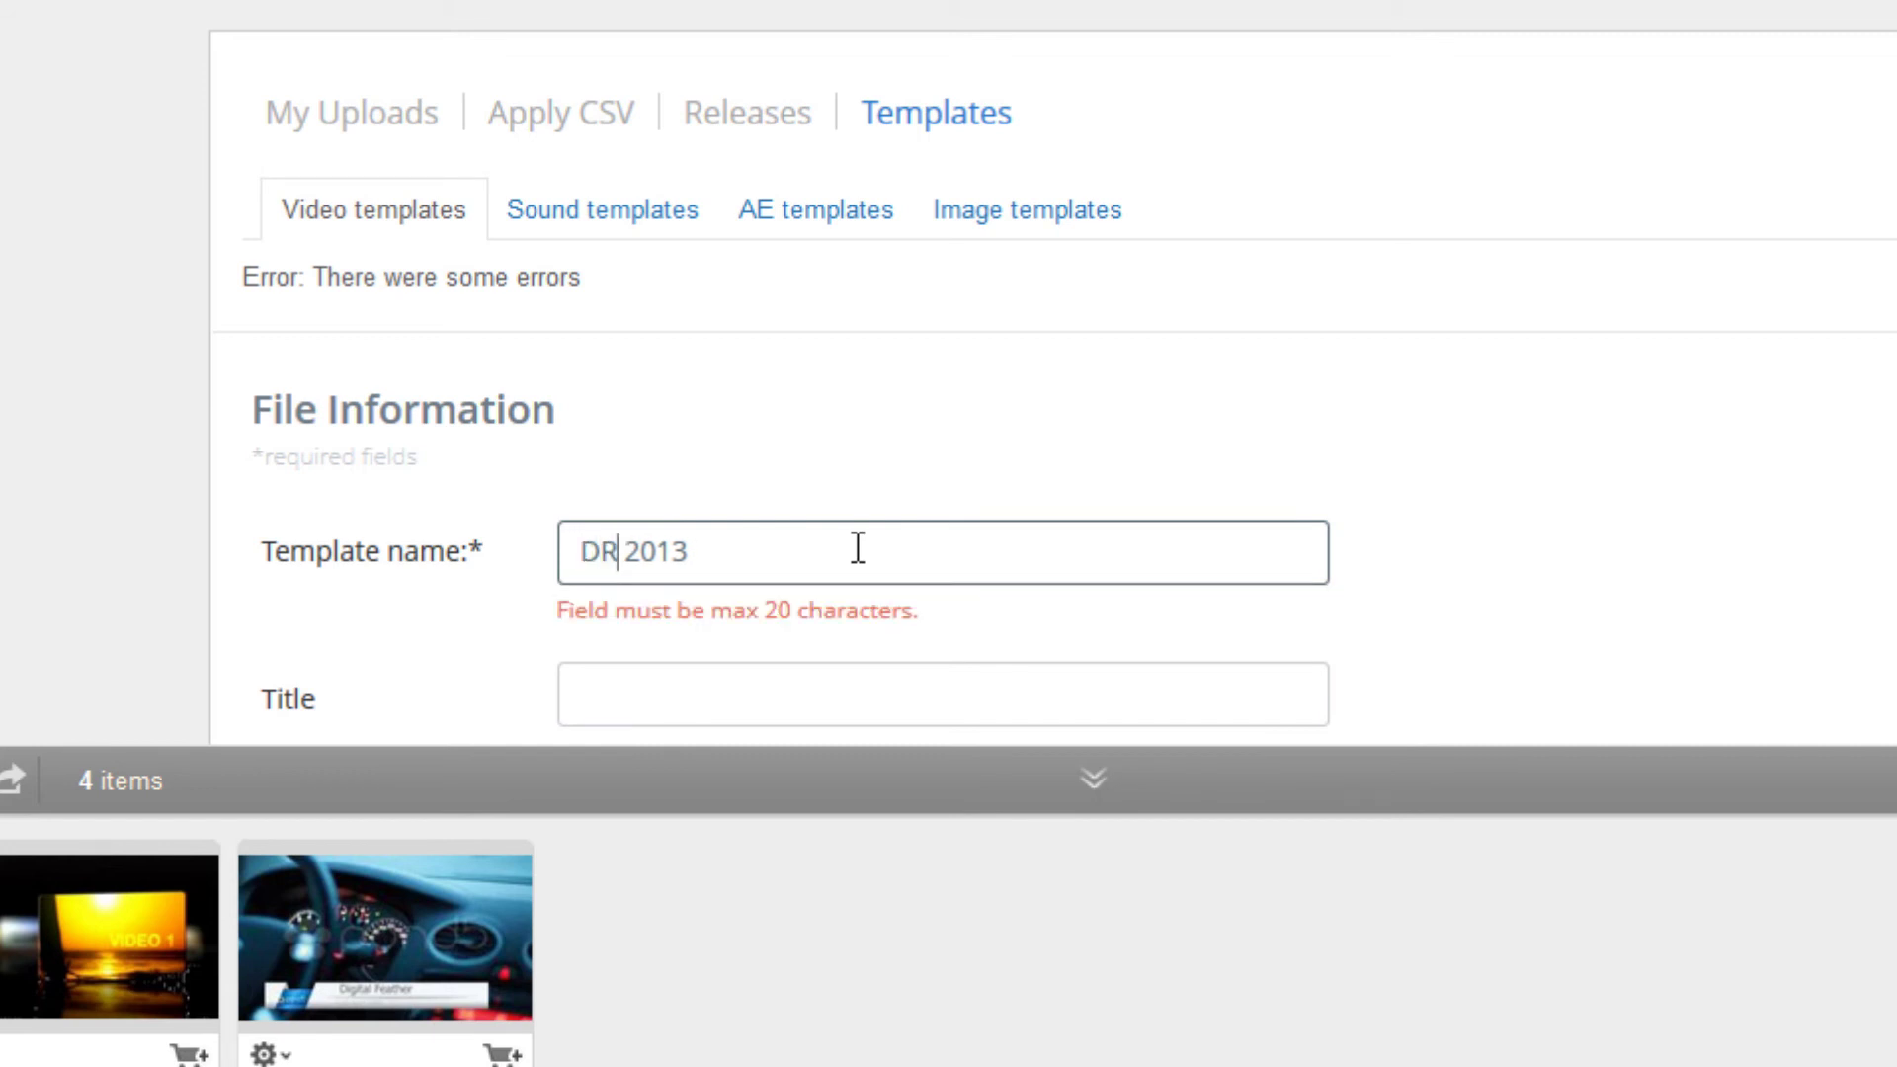
key(Home)
text(a)
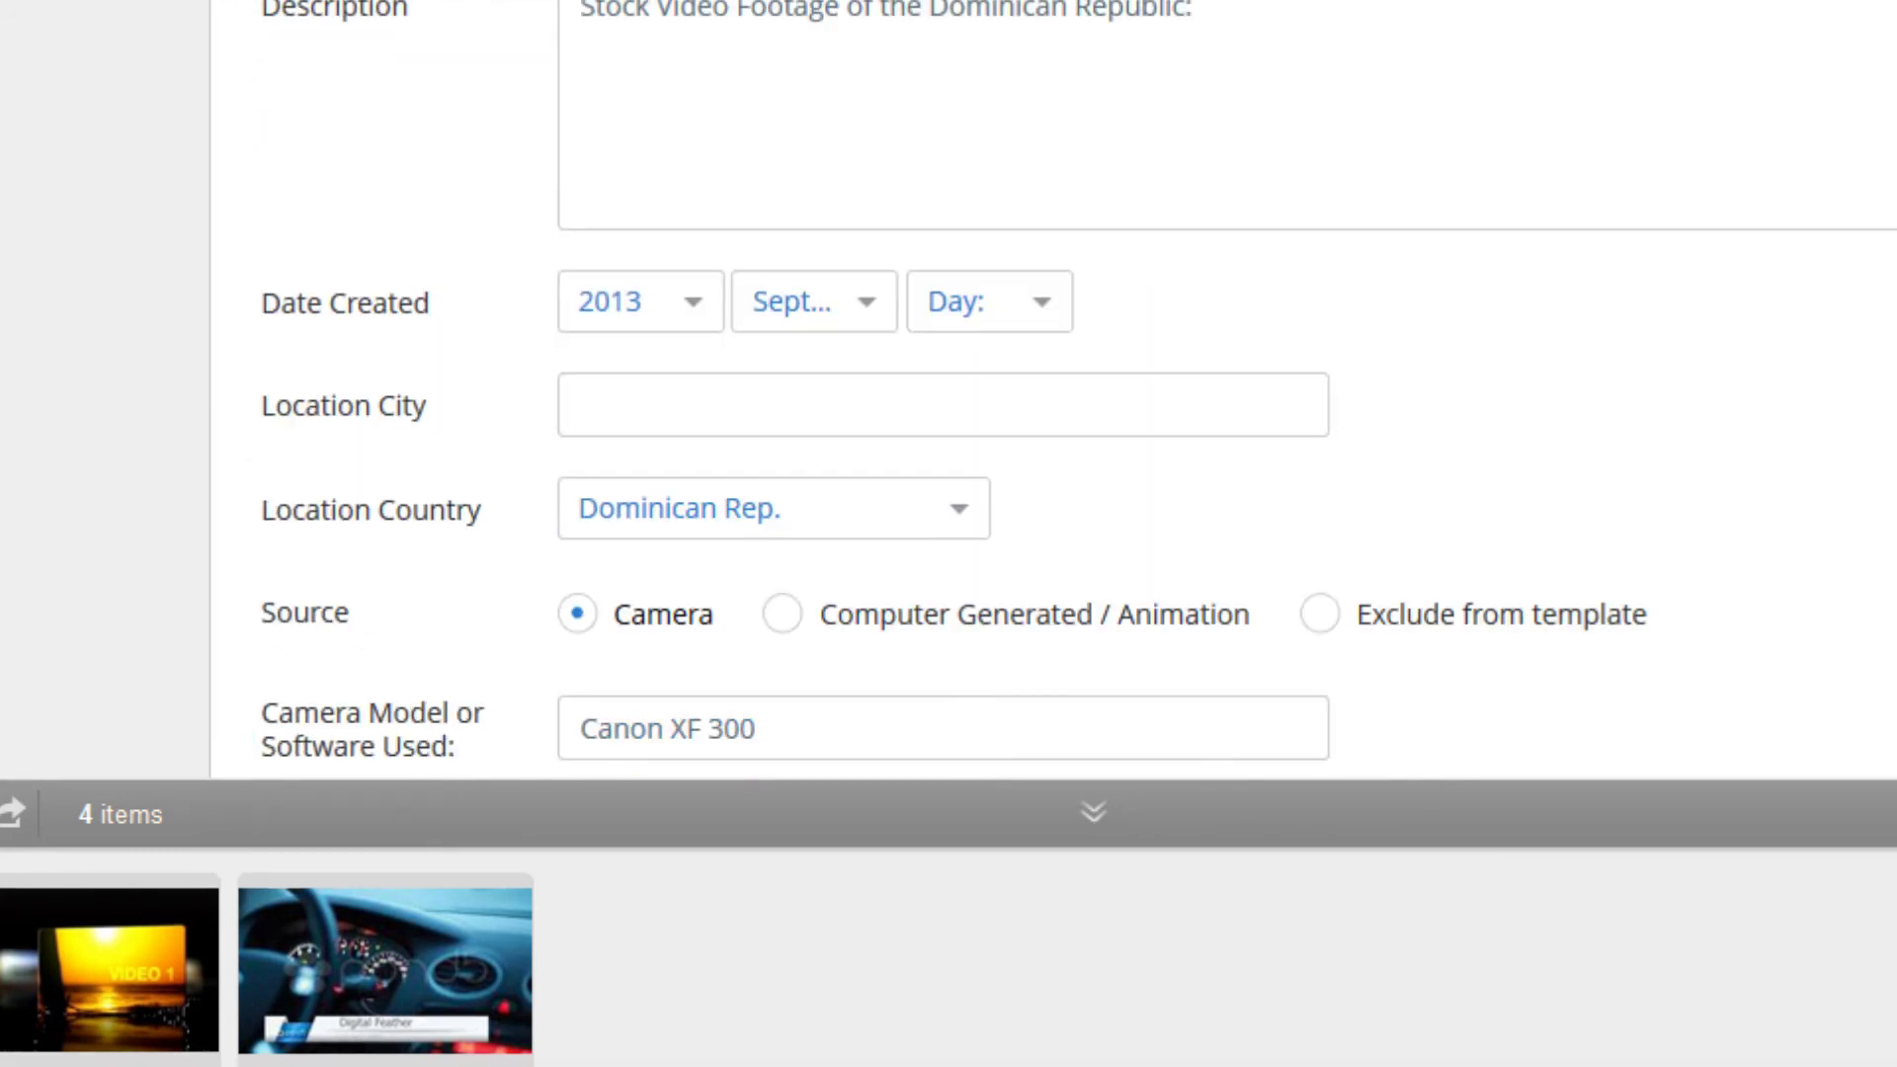
scroll(948, 395, down, 10)
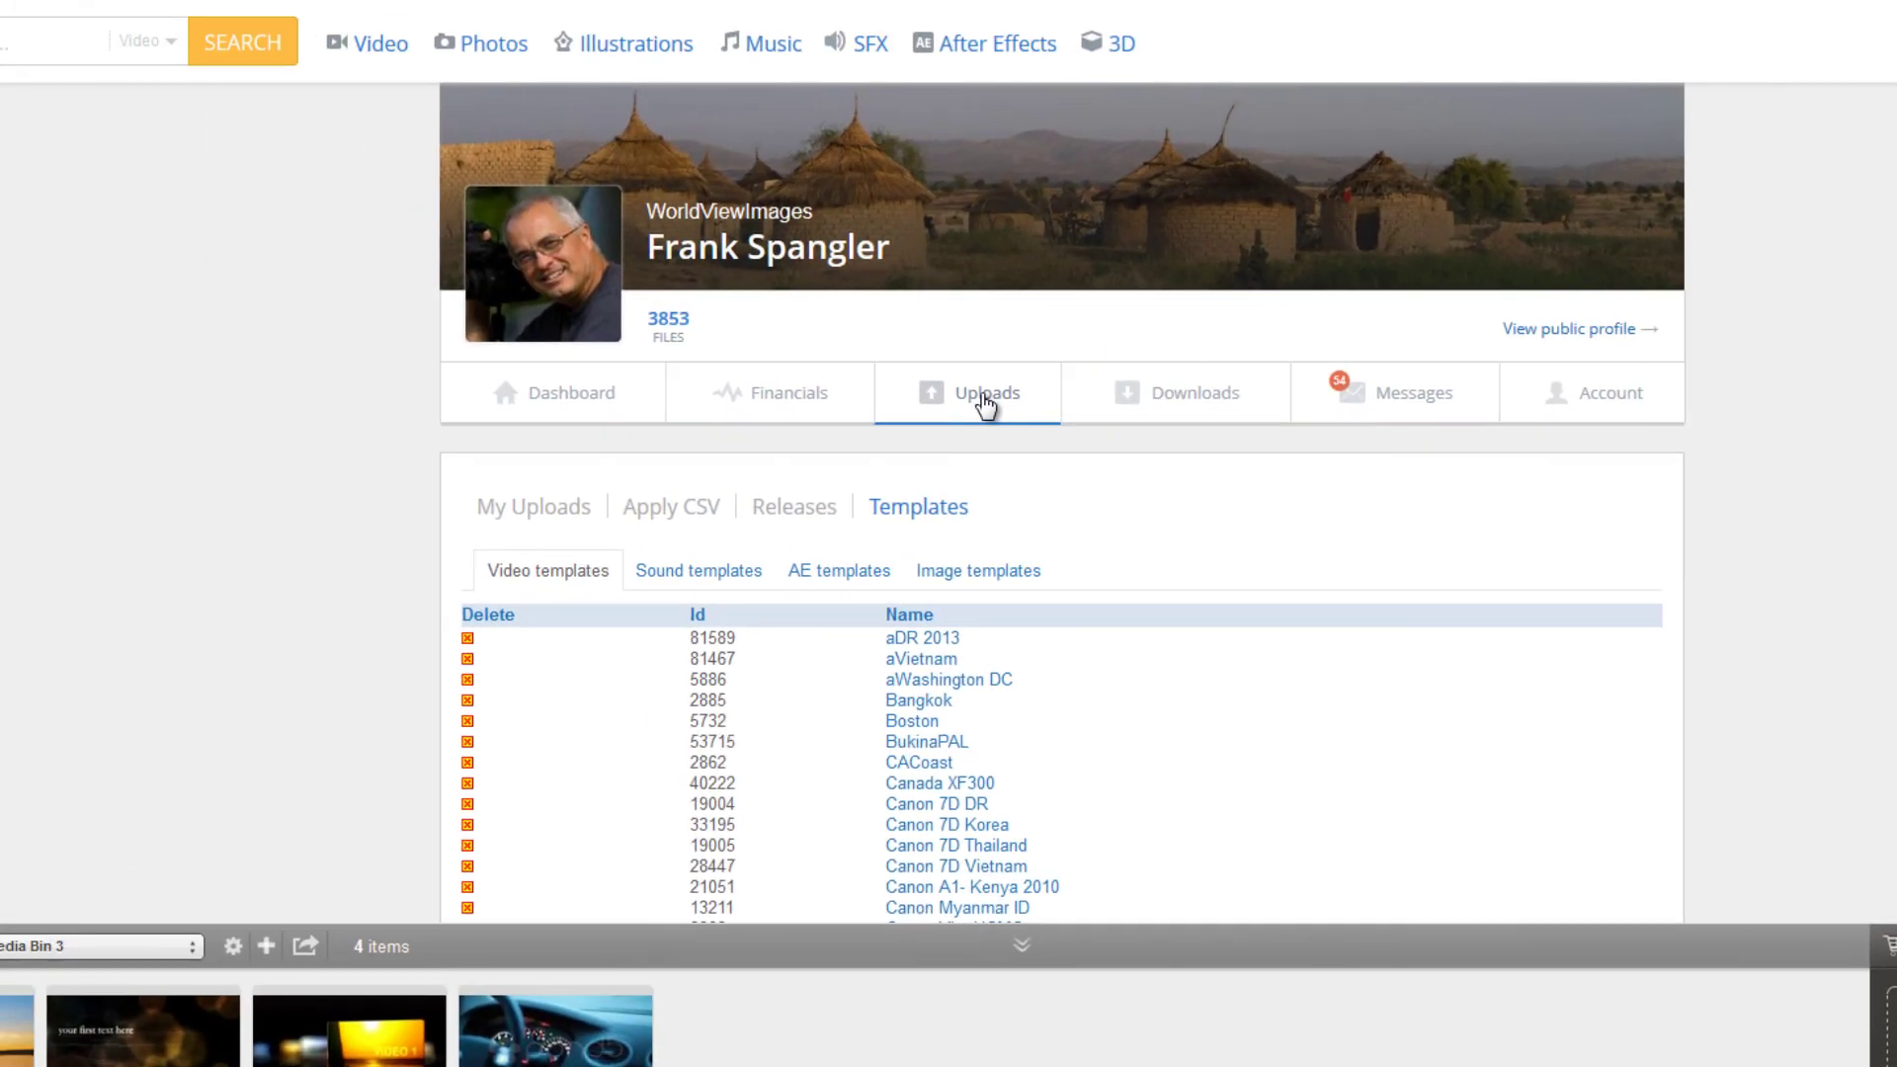
- Go to My Uploads and open Edit Item #33825354, the first clip needing edits
click(985, 400)
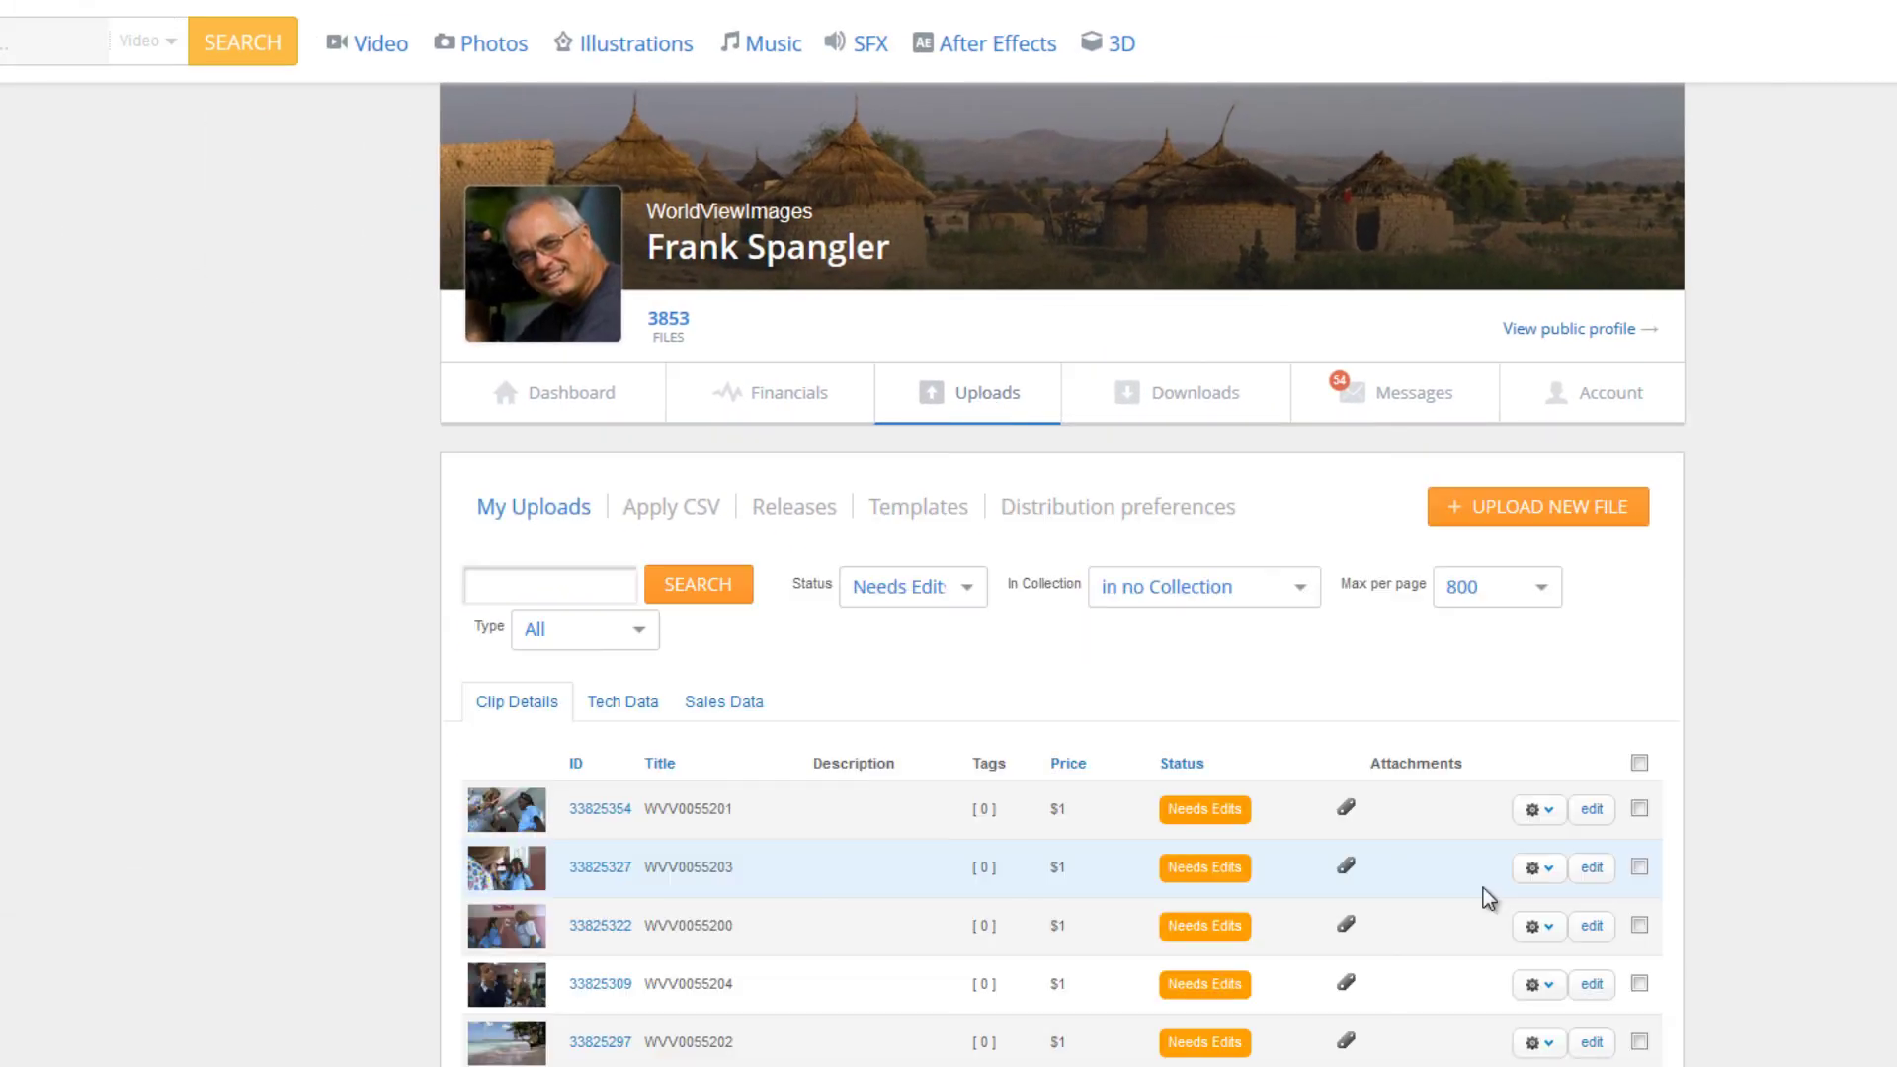
click(1591, 810)
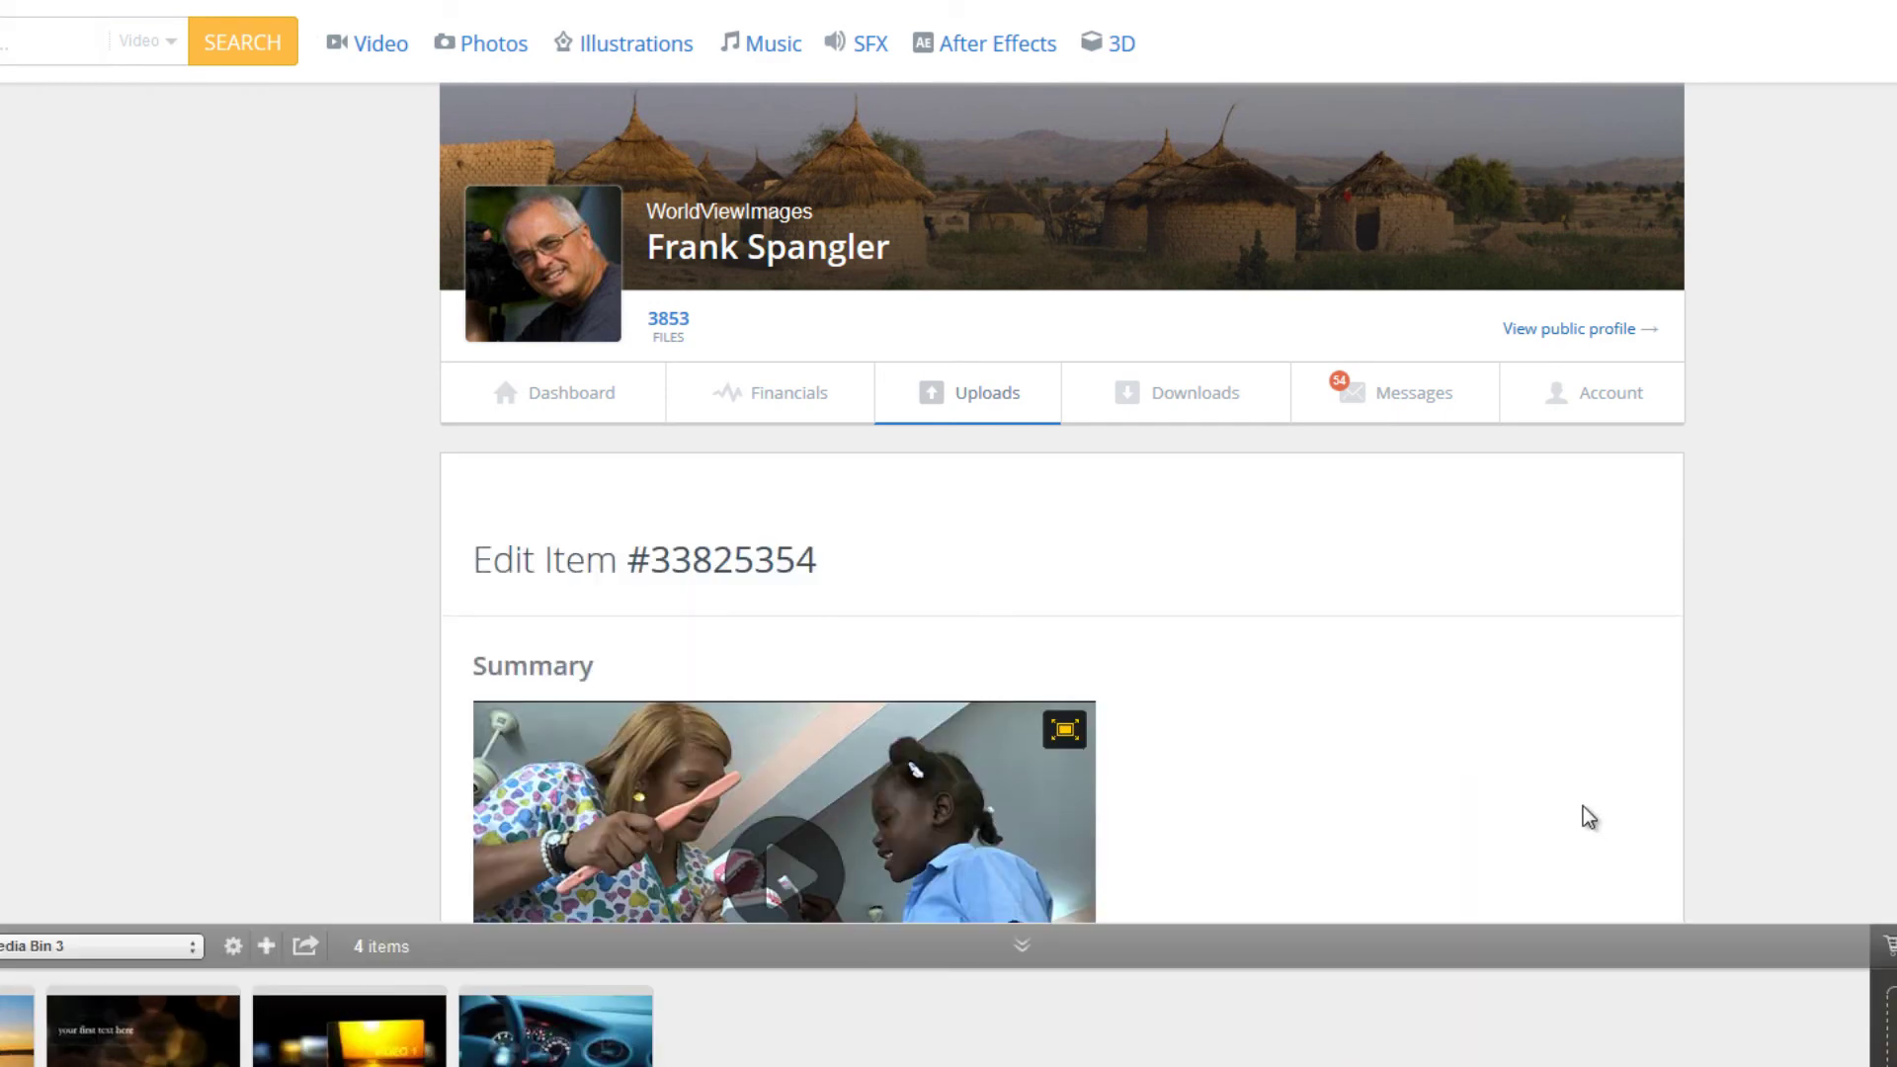
- Apply the aDR 2013 template to the clip with 'Add keywords' kept checked
scroll(1588, 817, down, 6)
scroll(1512, 798, down, 1)
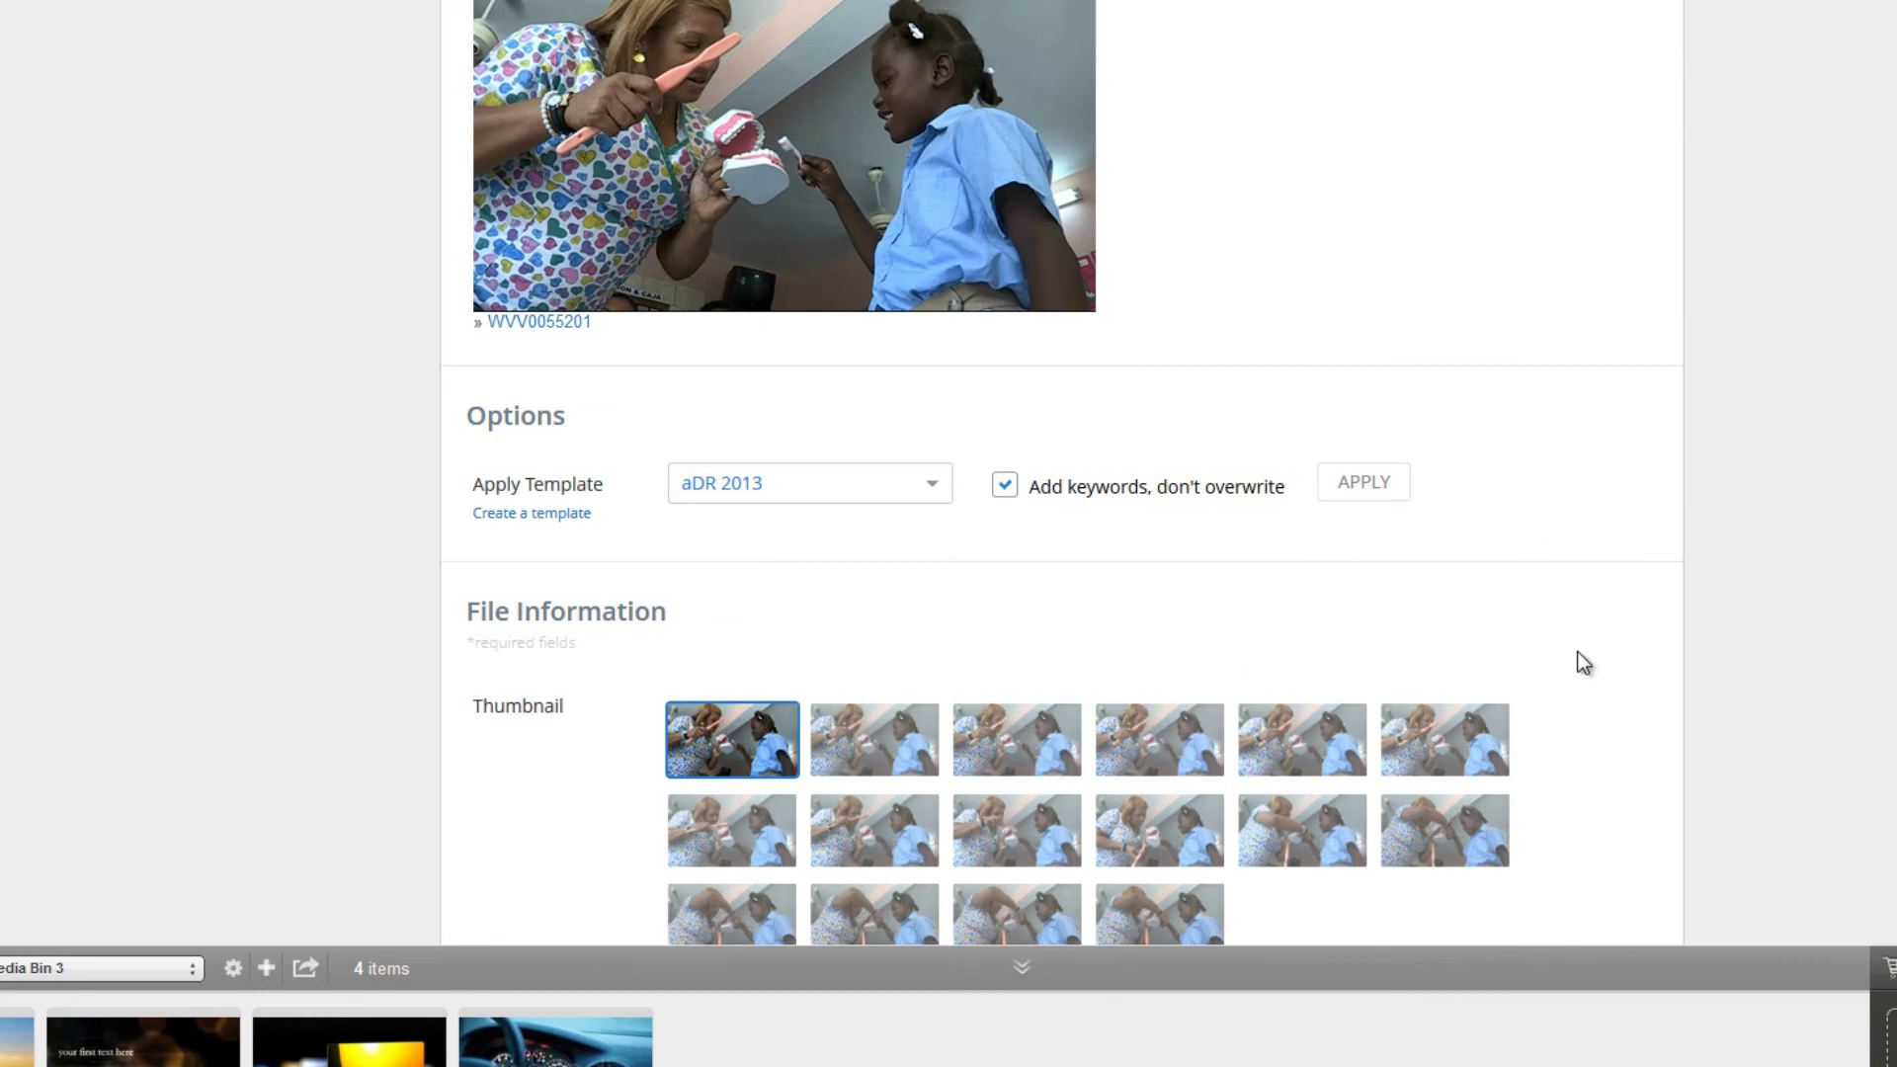
scroll(1563, 821, down, 5)
scroll(1551, 821, up, 4)
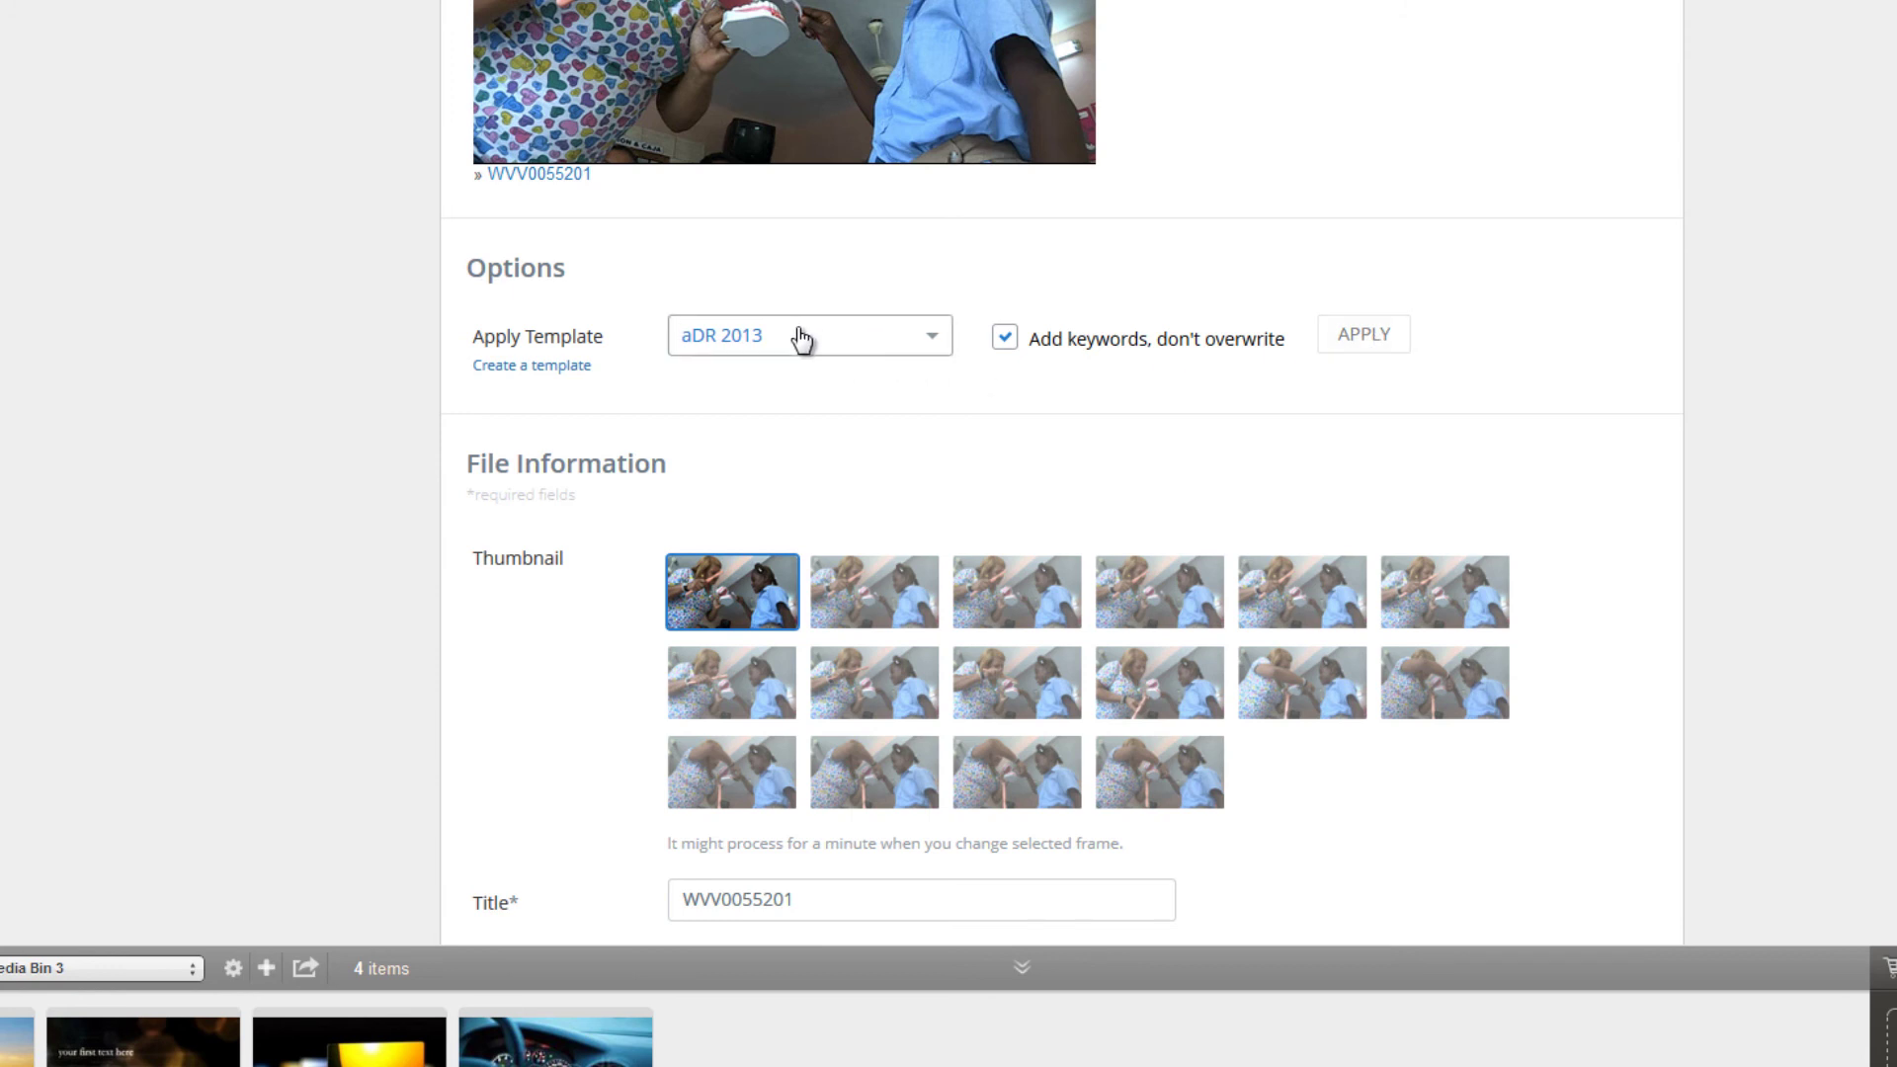
click(934, 346)
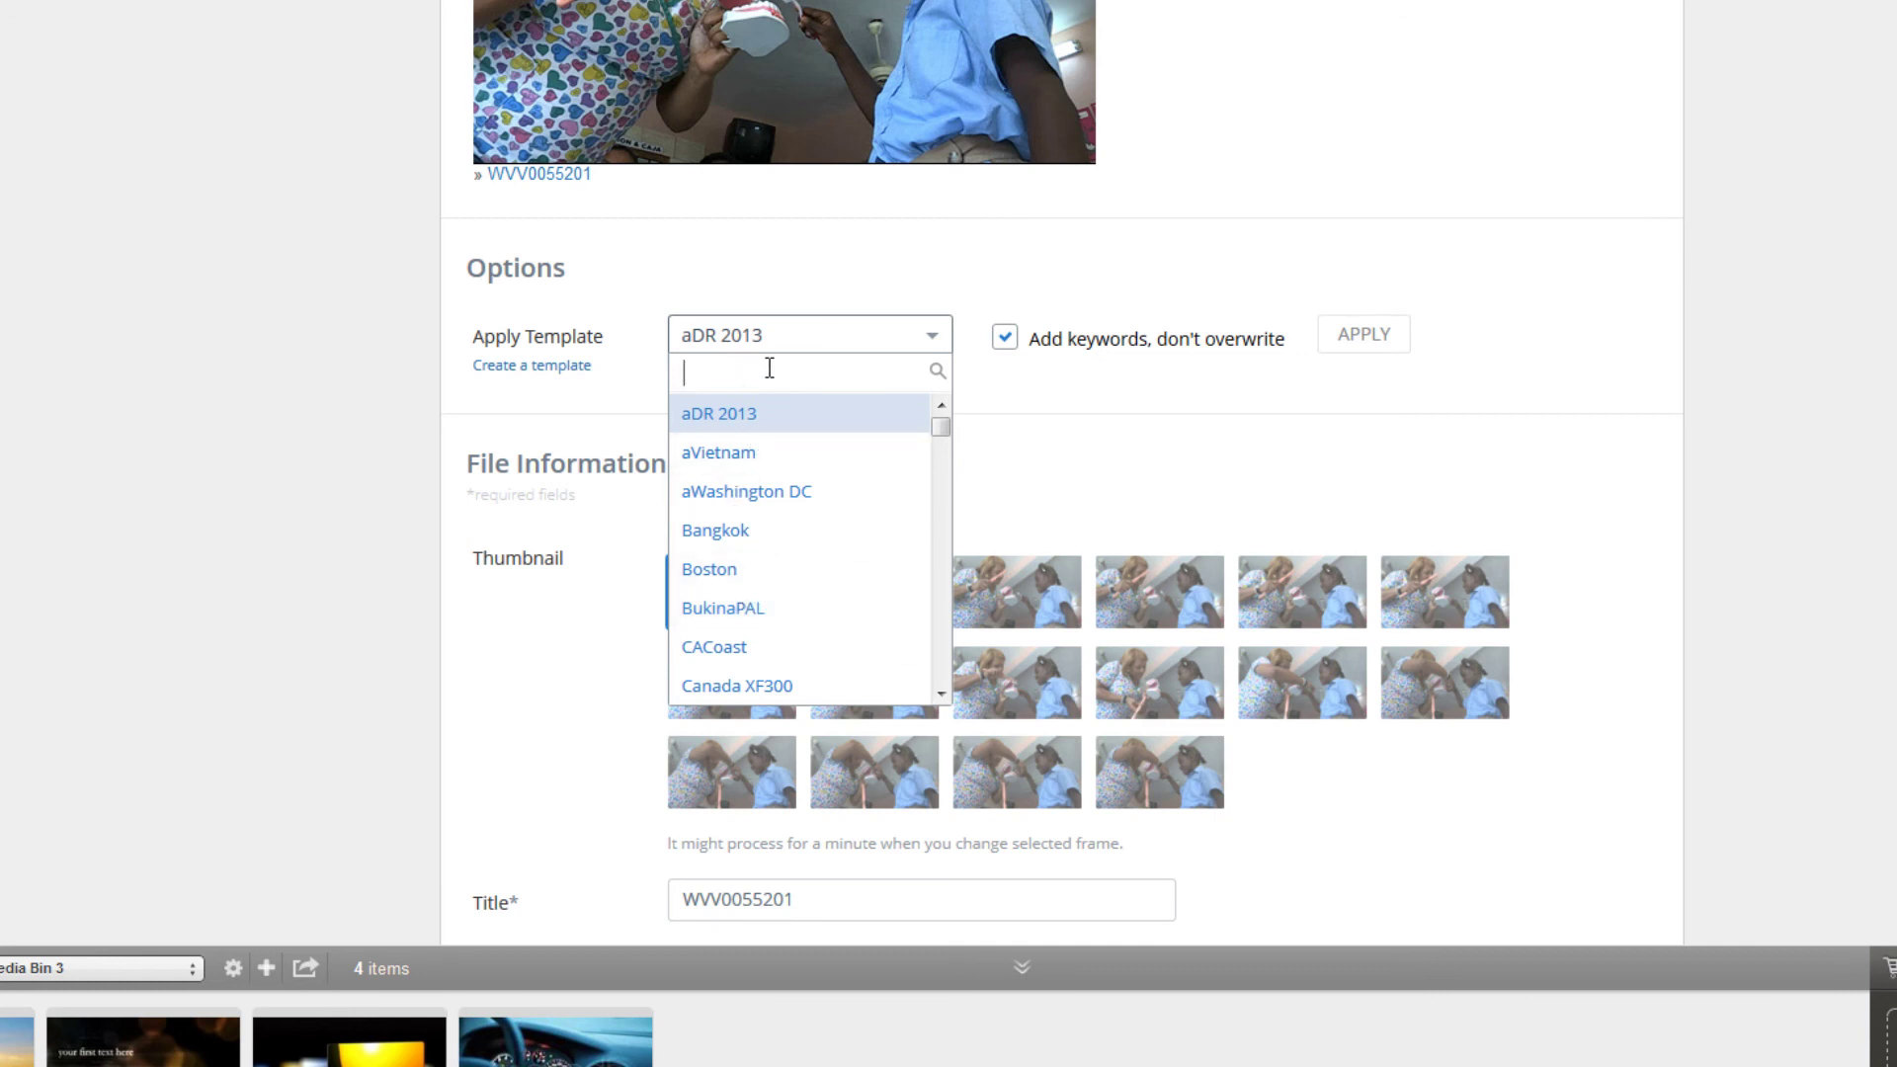
click(1497, 303)
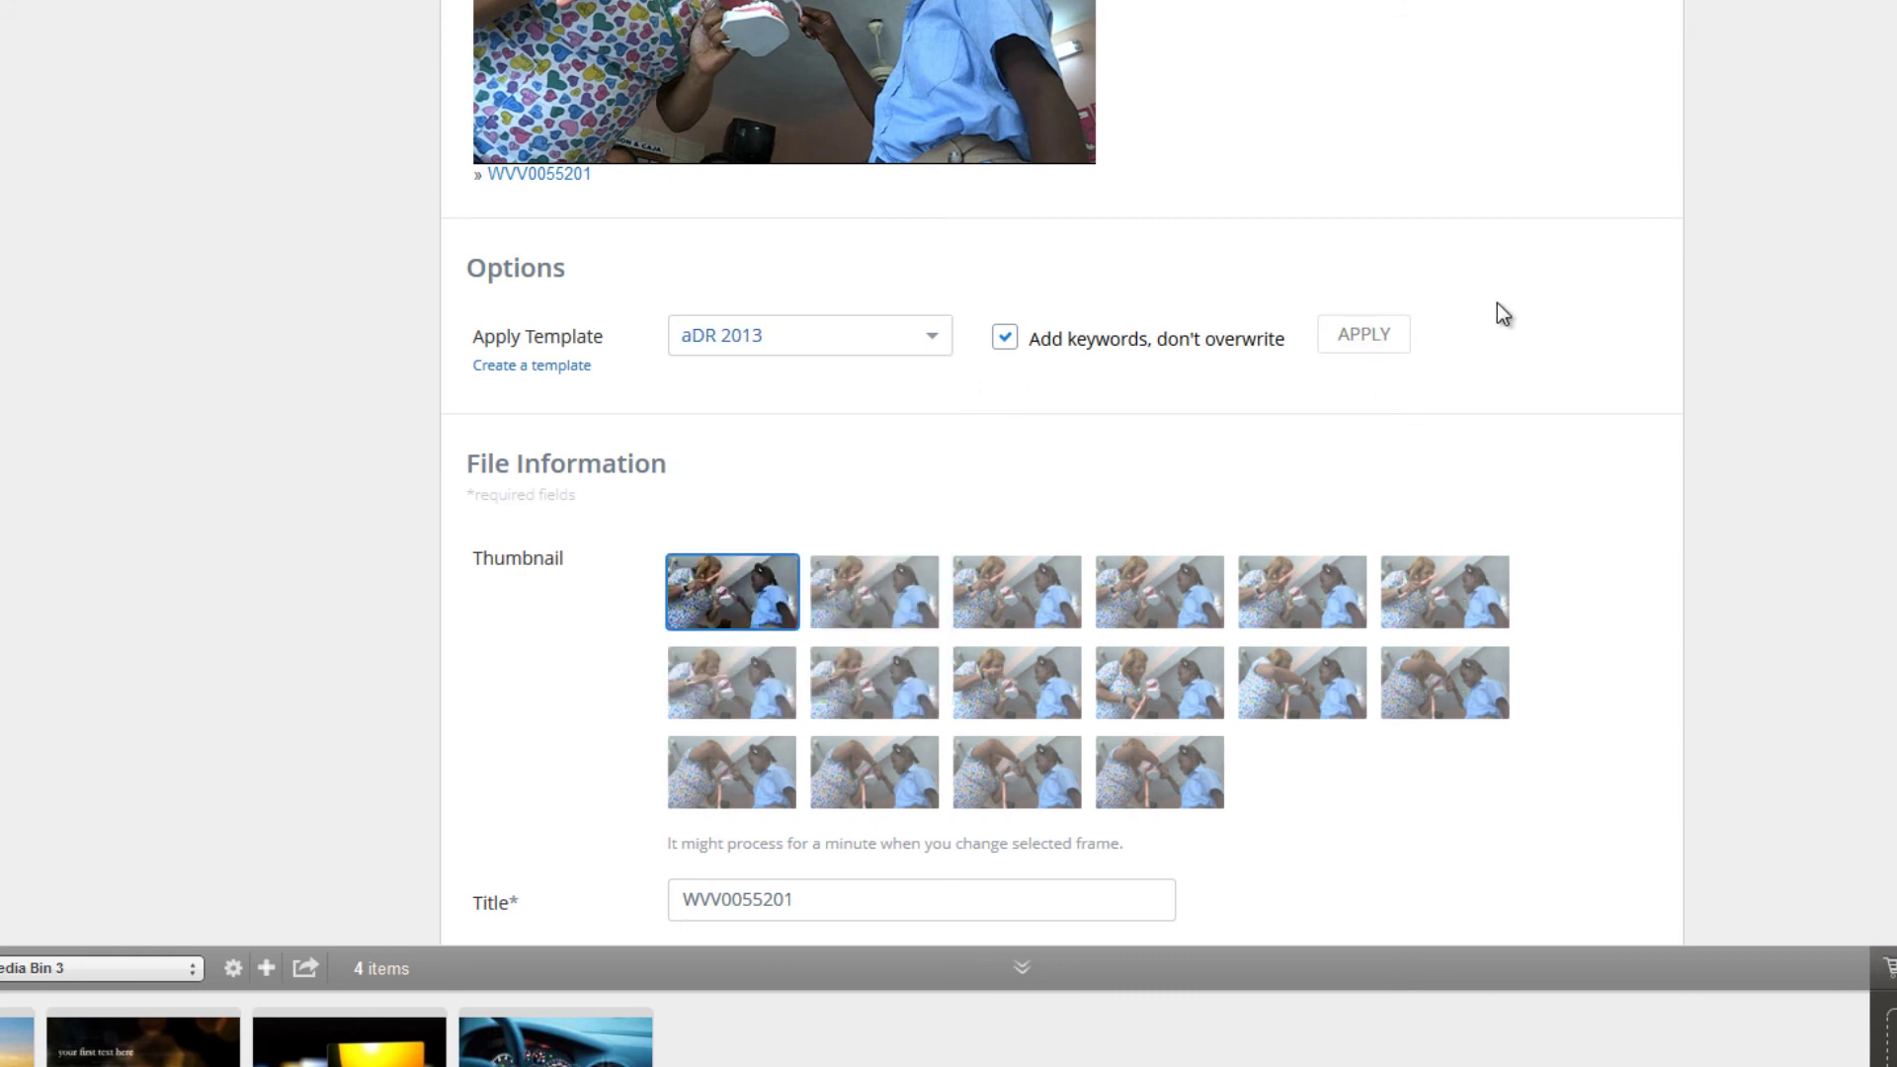
click(1365, 340)
- Verify the template-filled Description, Date Created, Location and Source fields, then return to My Uploads
scroll(1490, 384, down, 3)
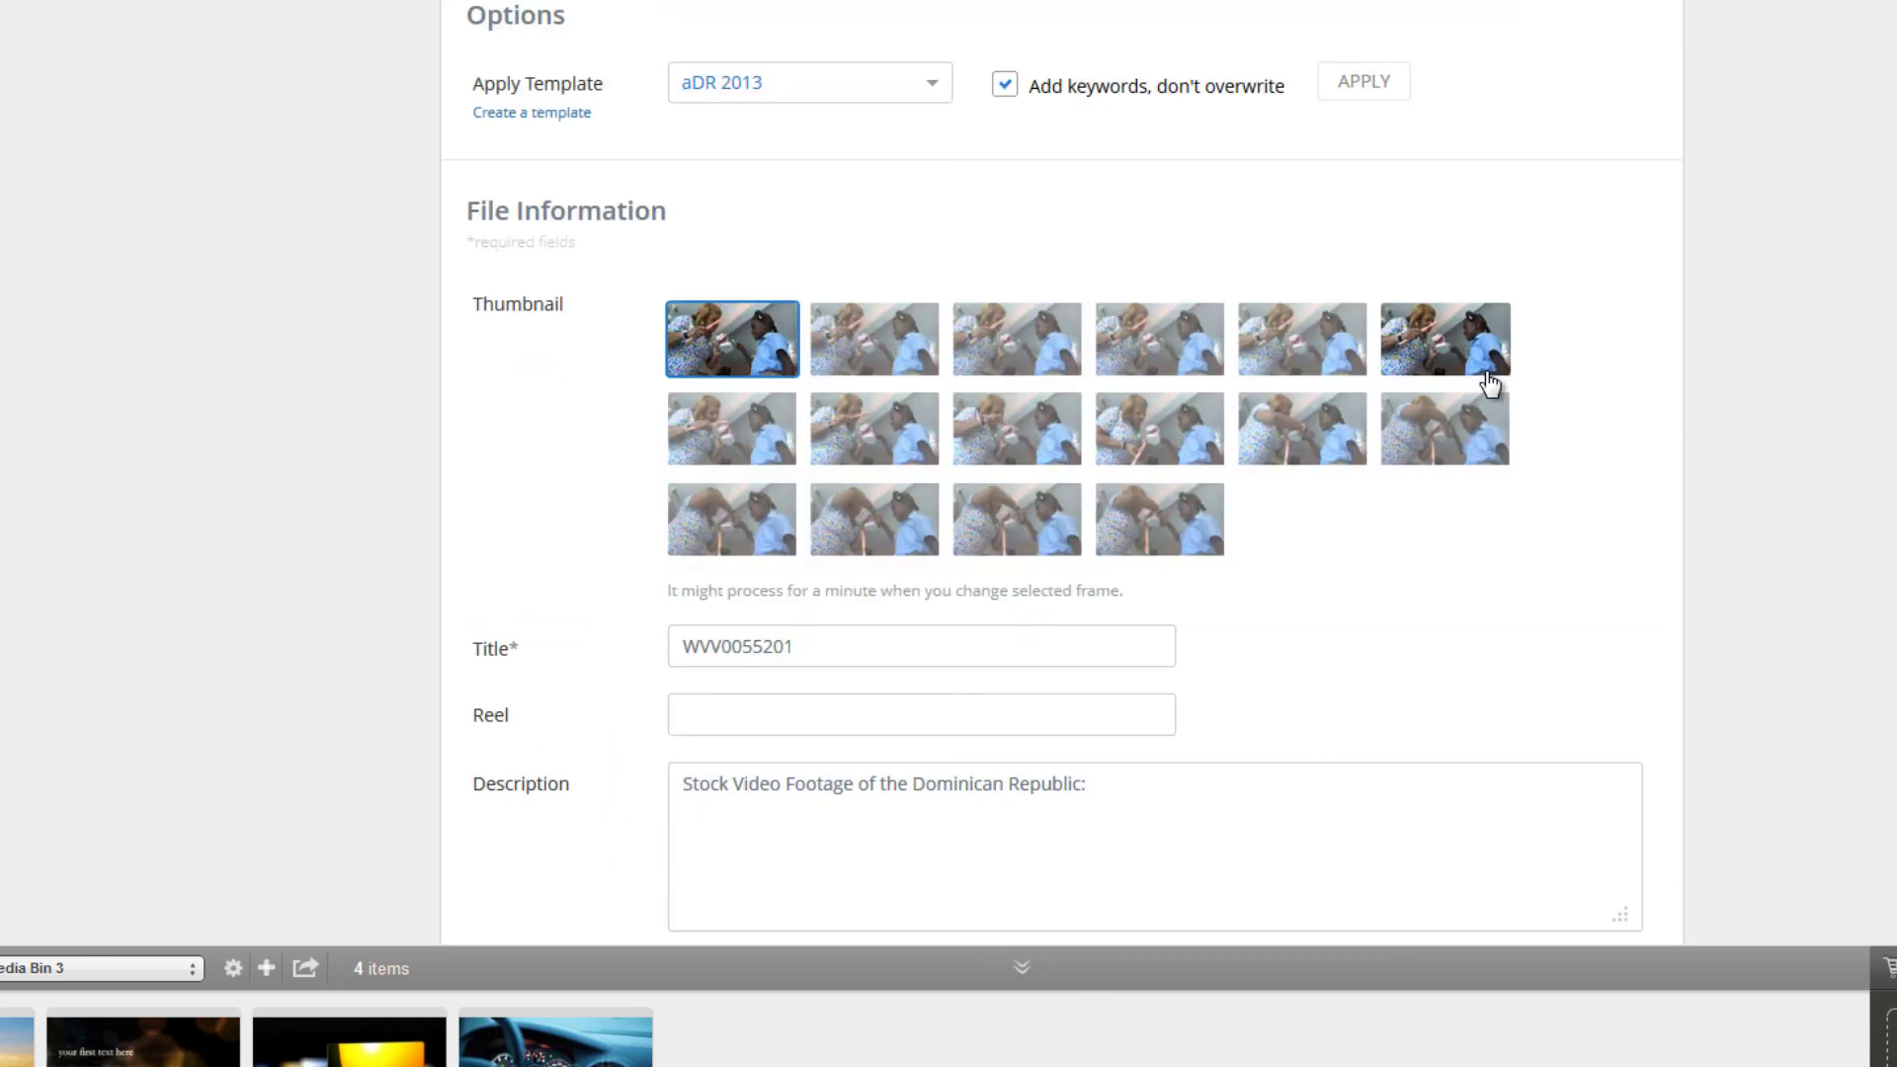
scroll(1540, 389, down, 6)
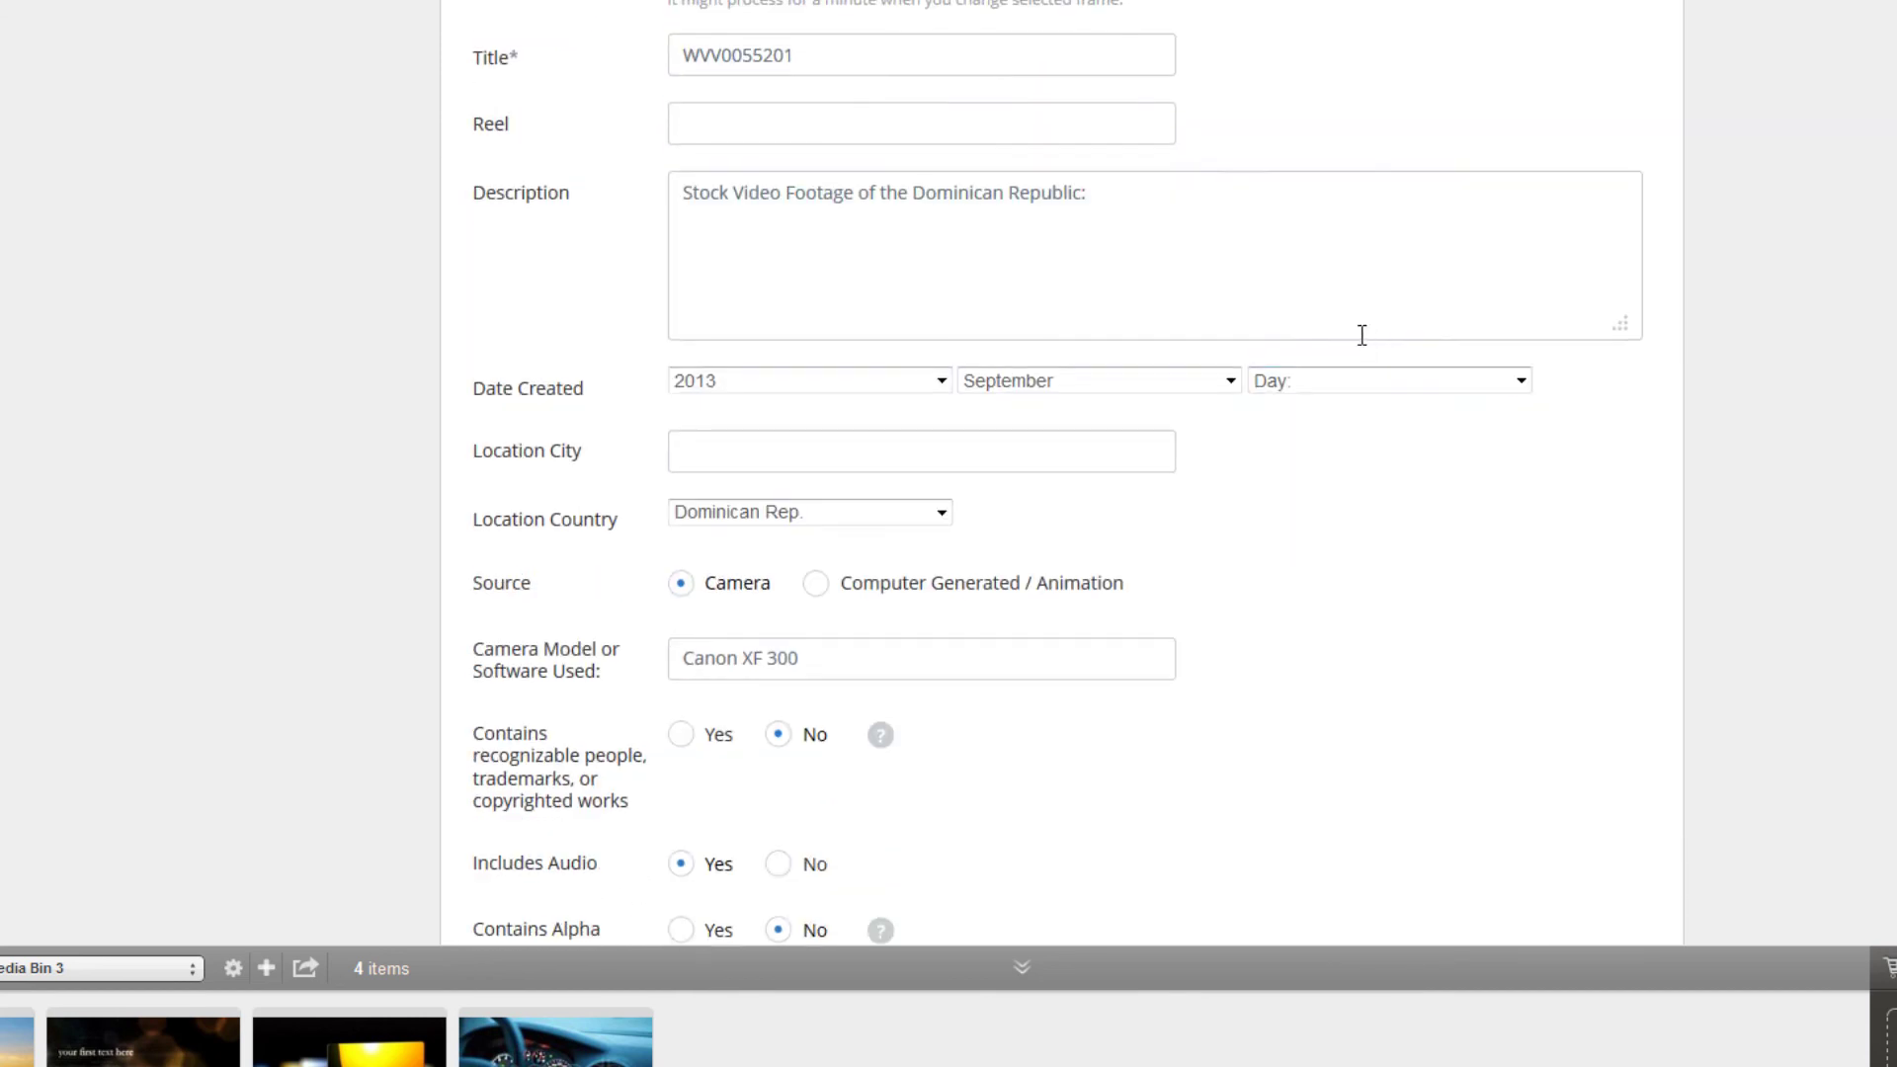
click(1346, 334)
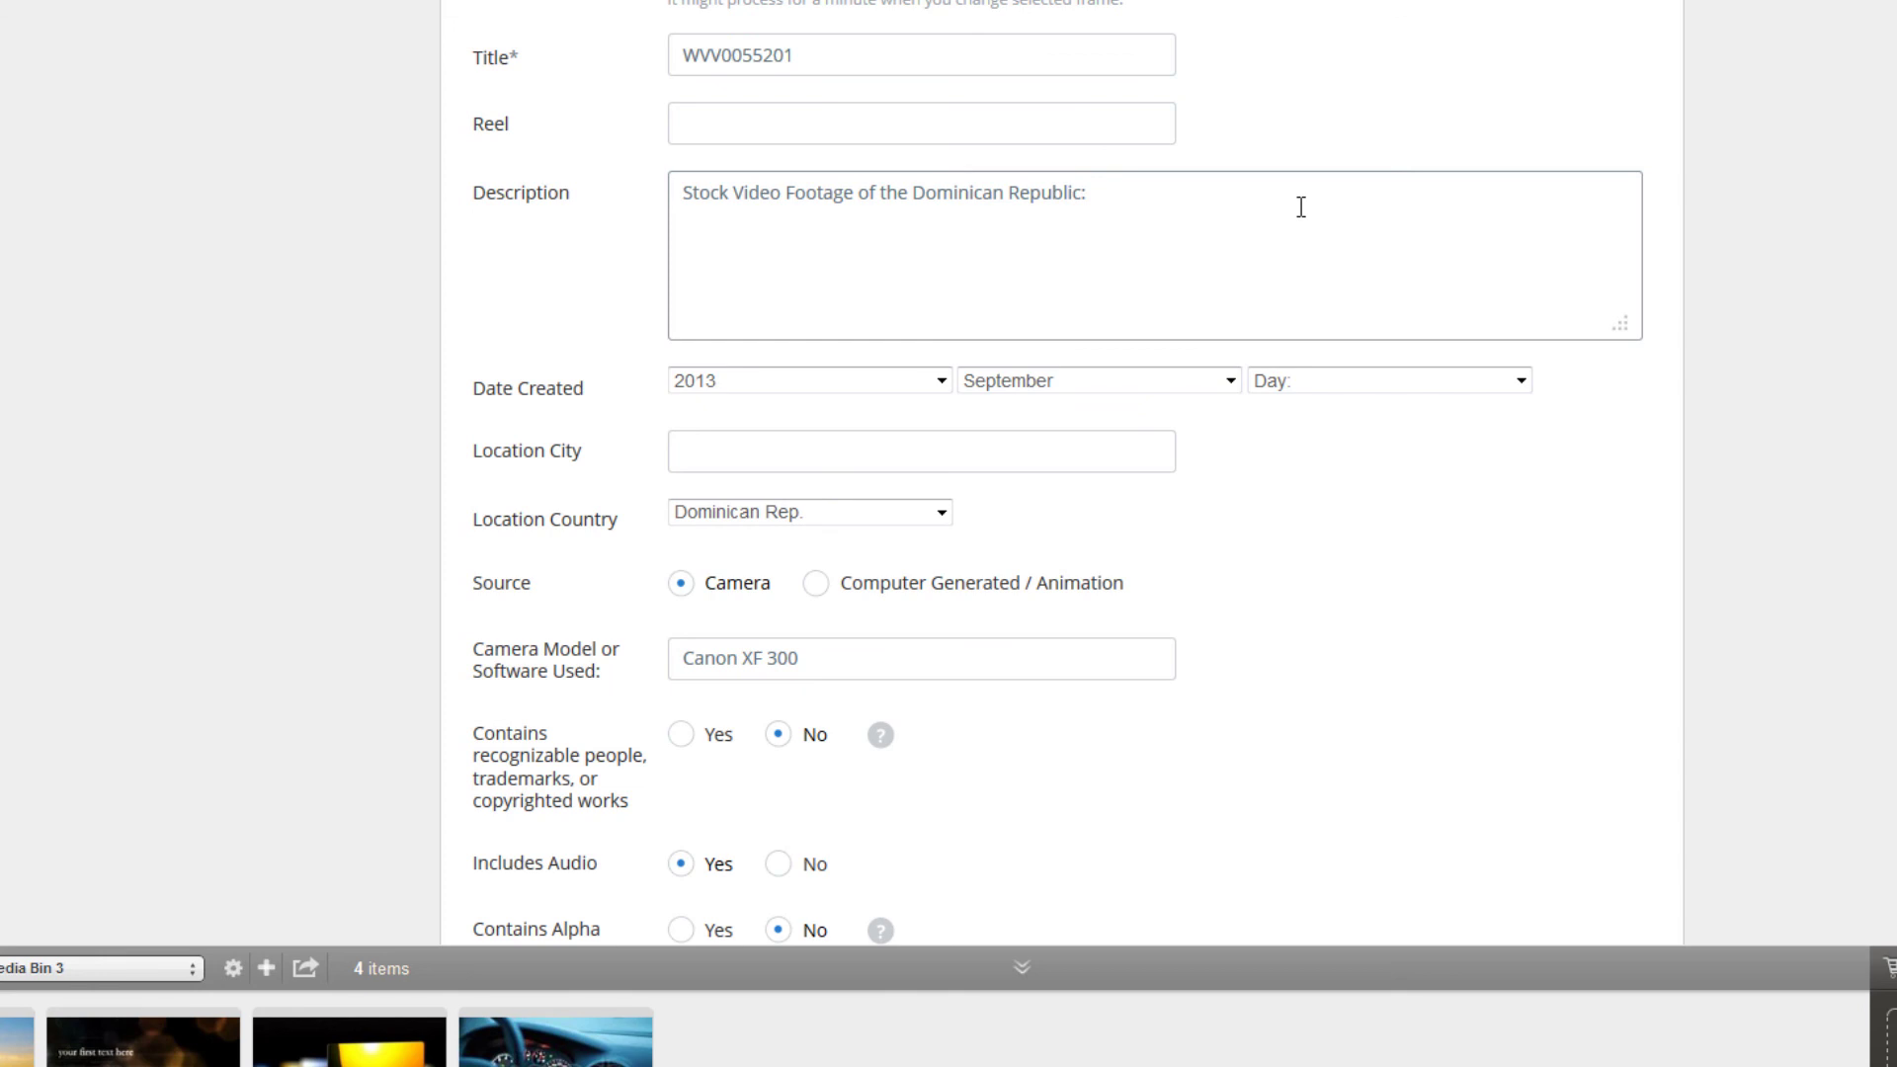
click(598, 383)
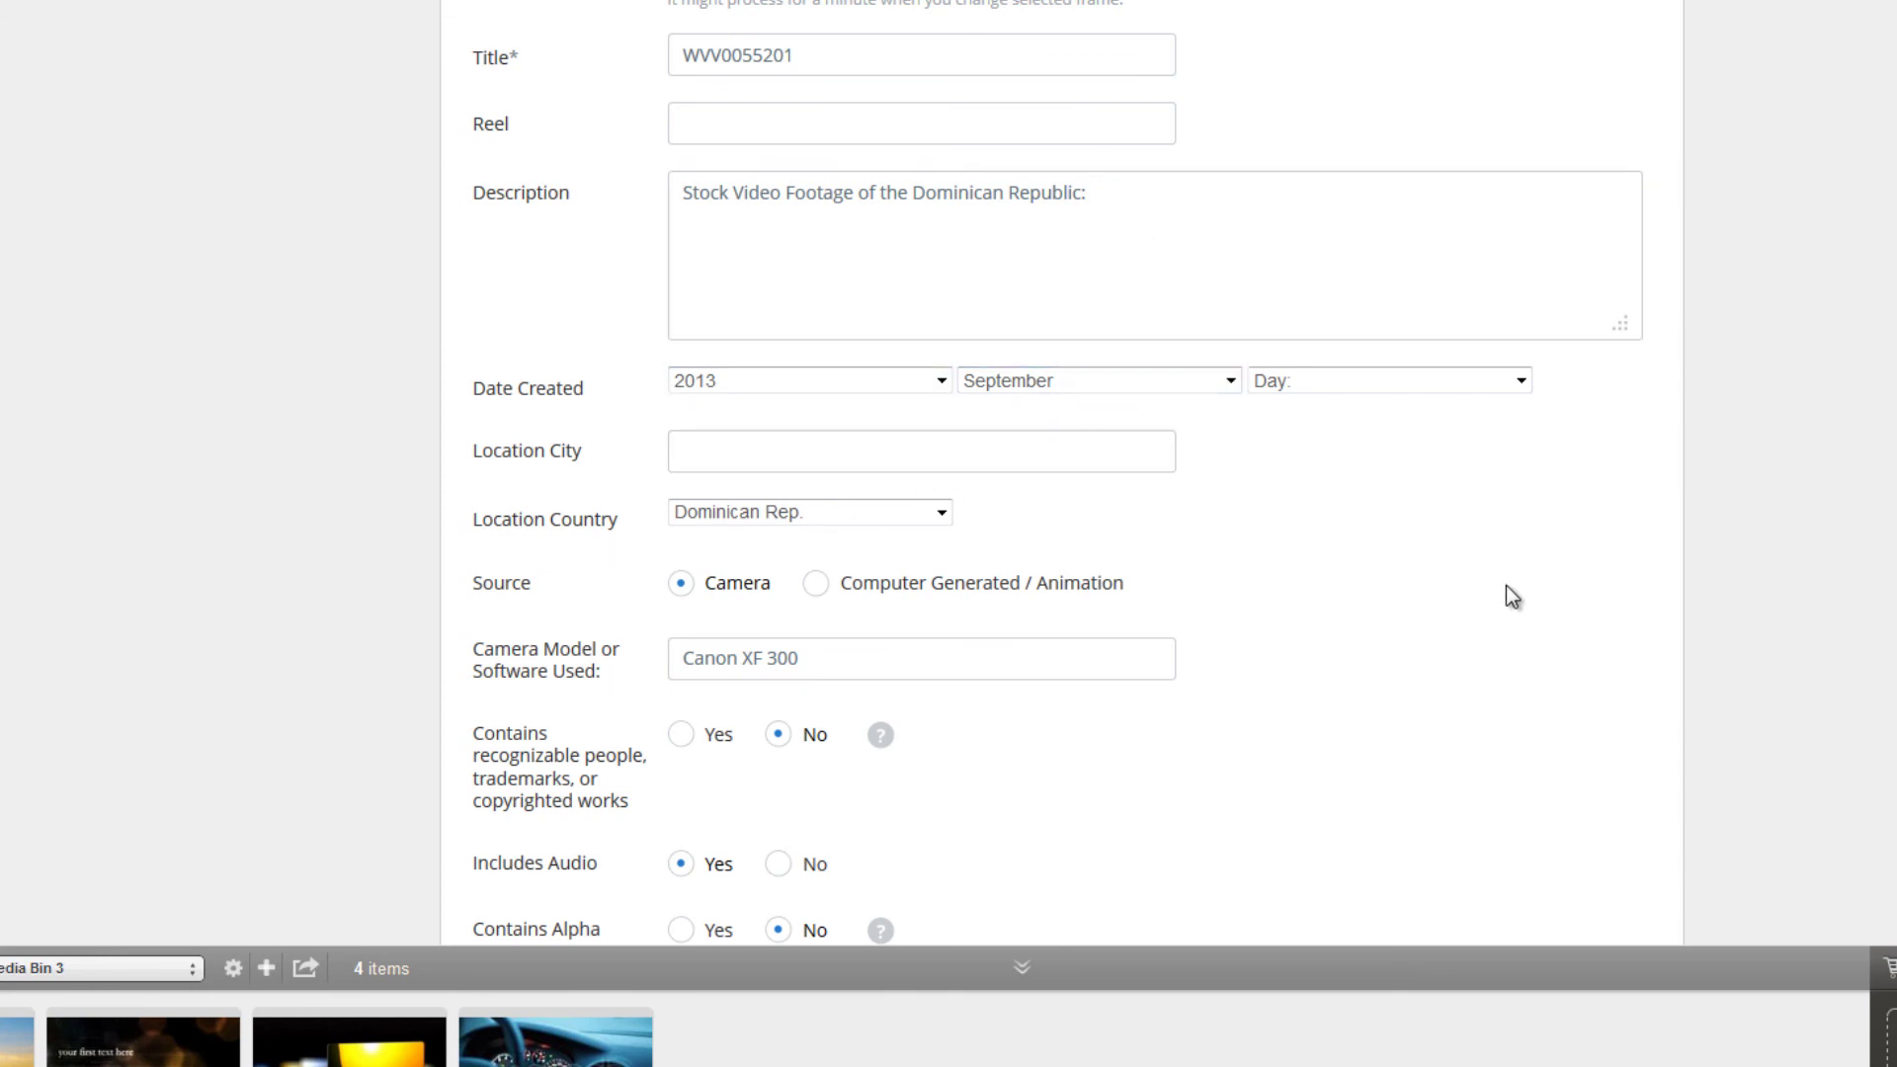
click(1005, 188)
scroll(1312, 626, down, 1)
scroll(1317, 627, down, 1)
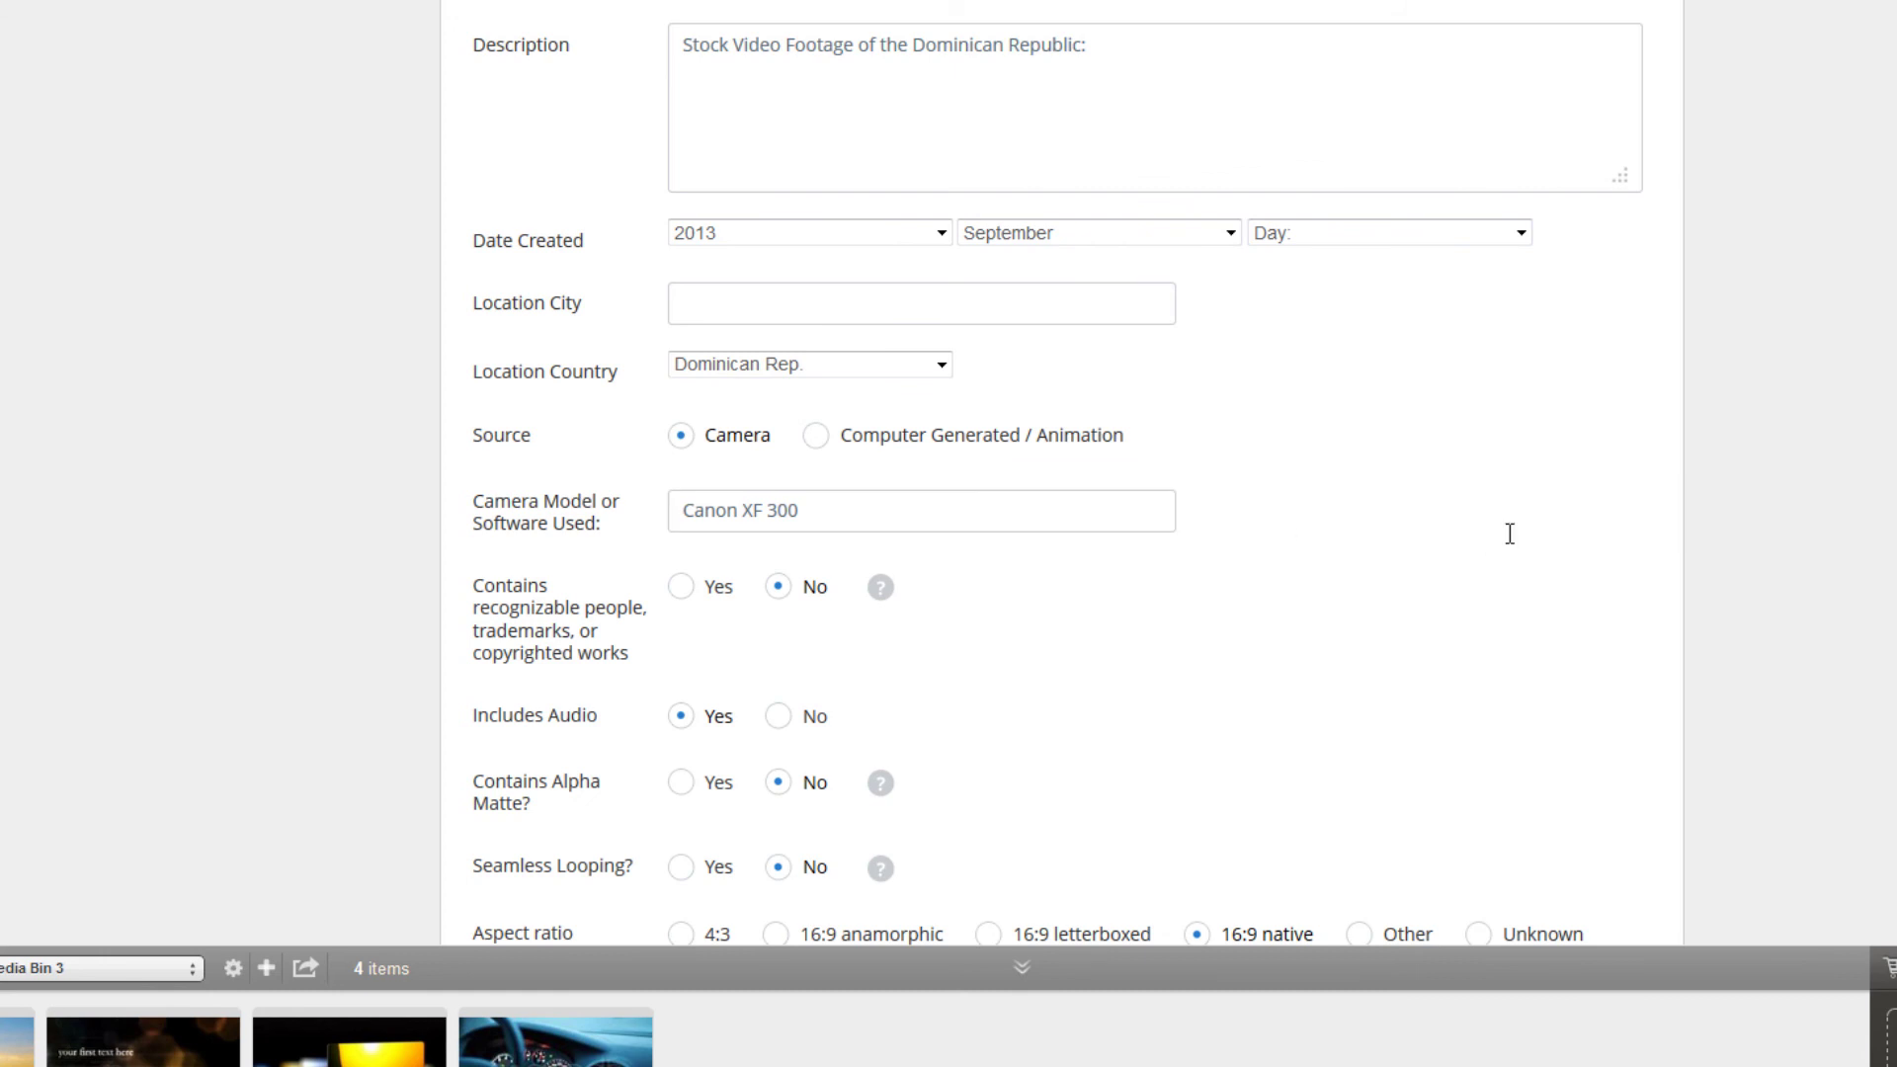
scroll(1509, 536, up, 6)
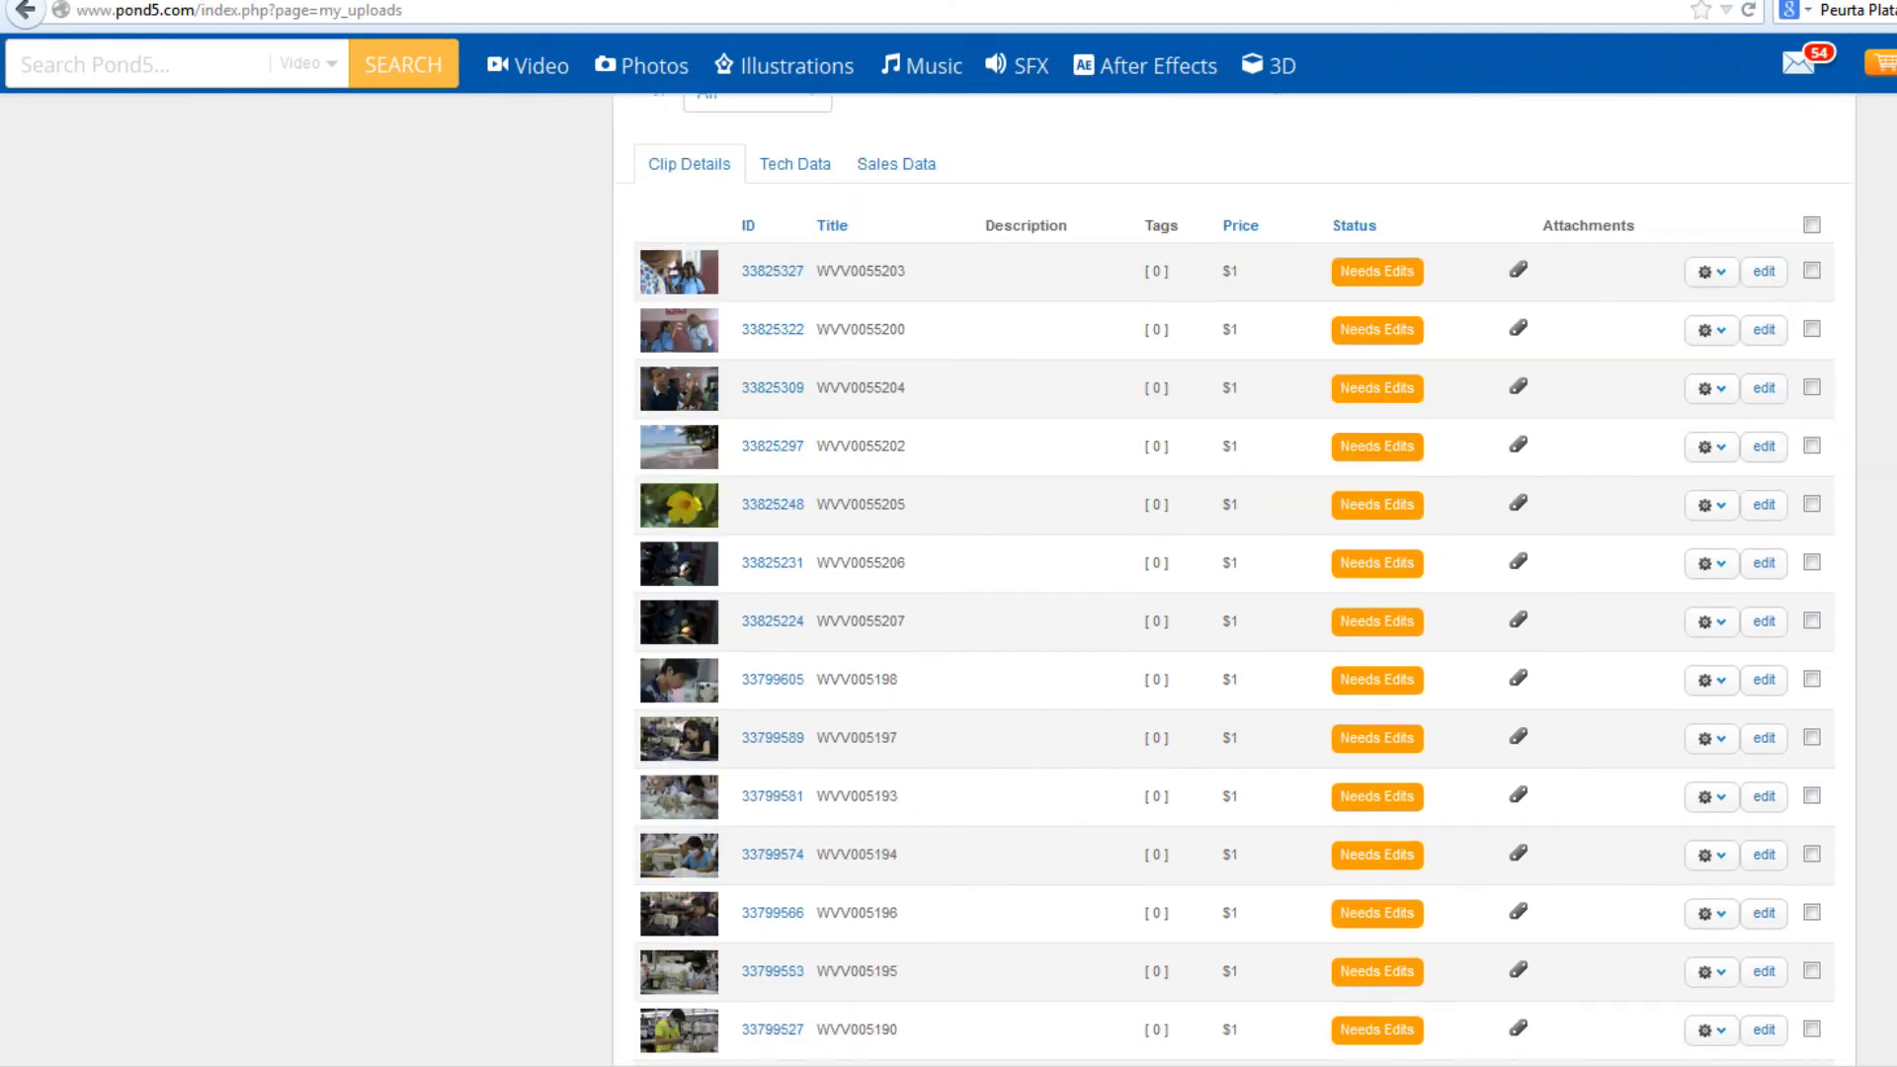
scroll(1235, 581, down, 1)
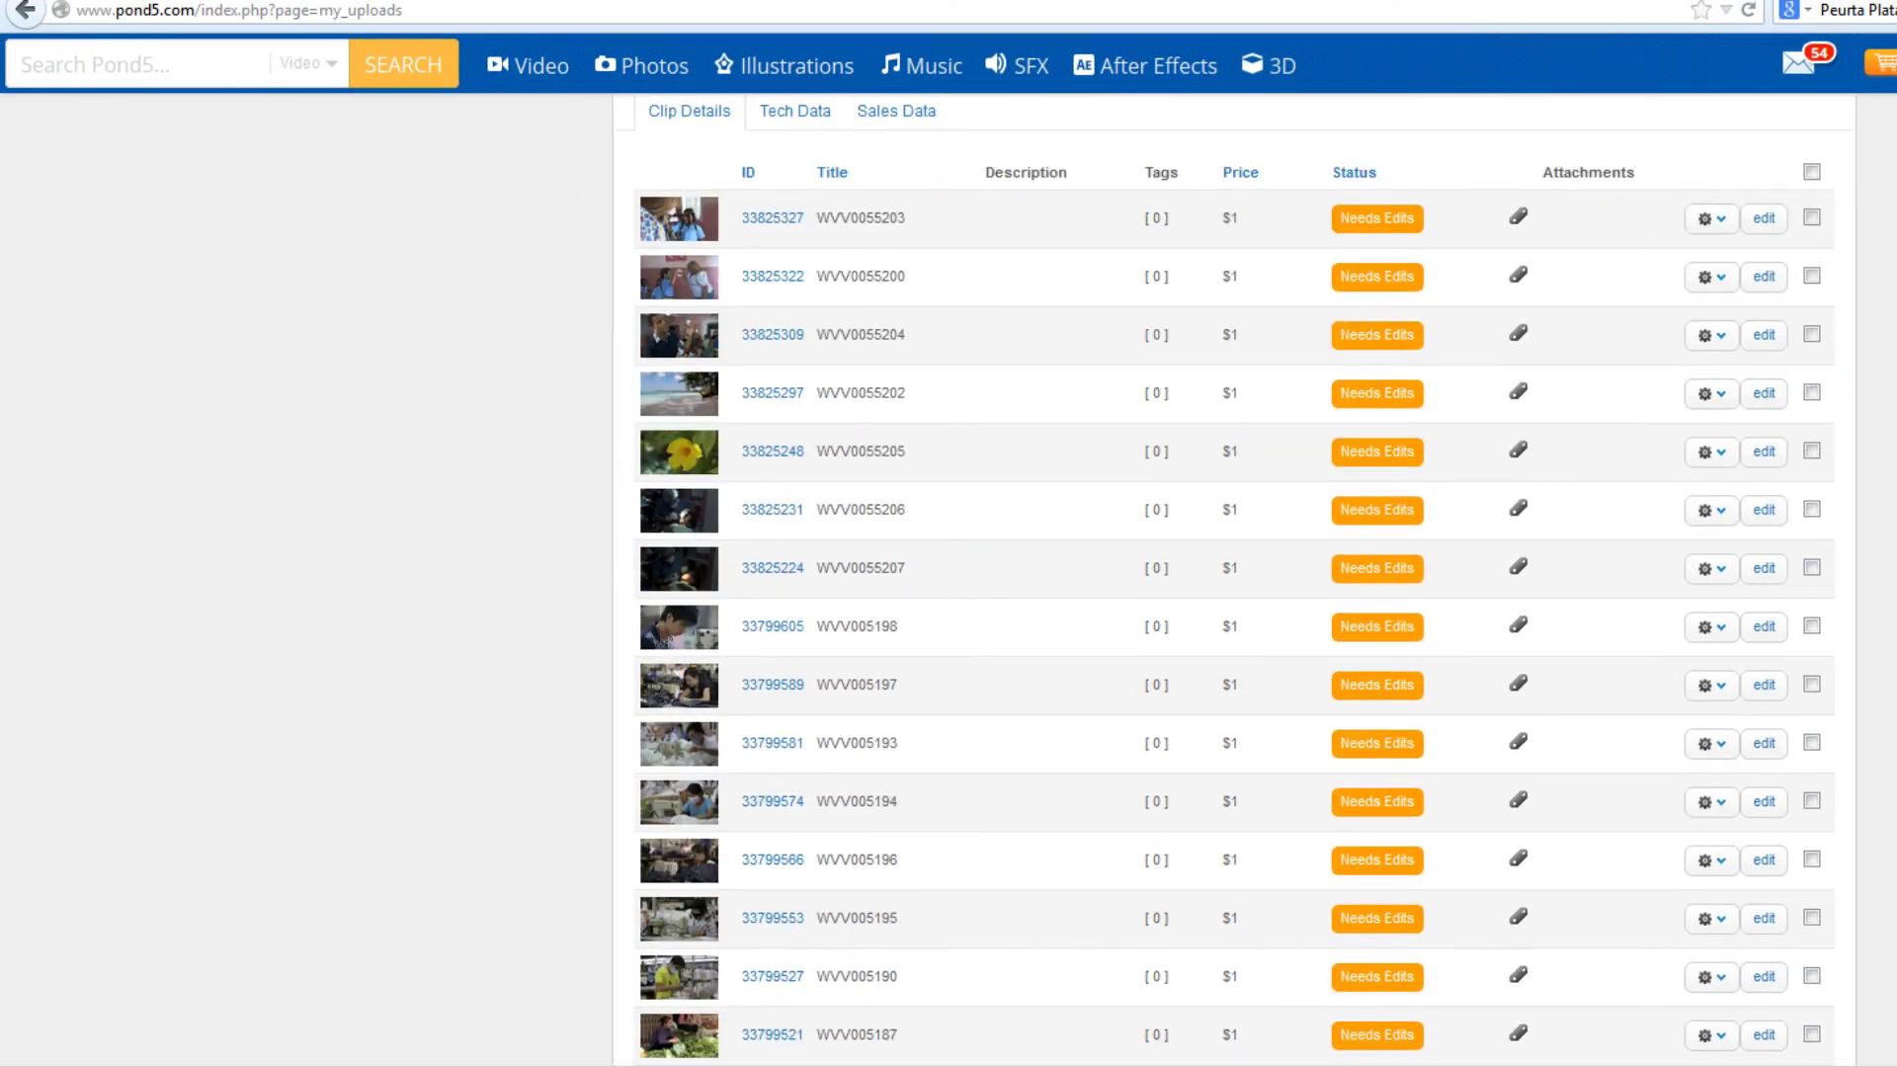
scroll(1235, 581, down, 1)
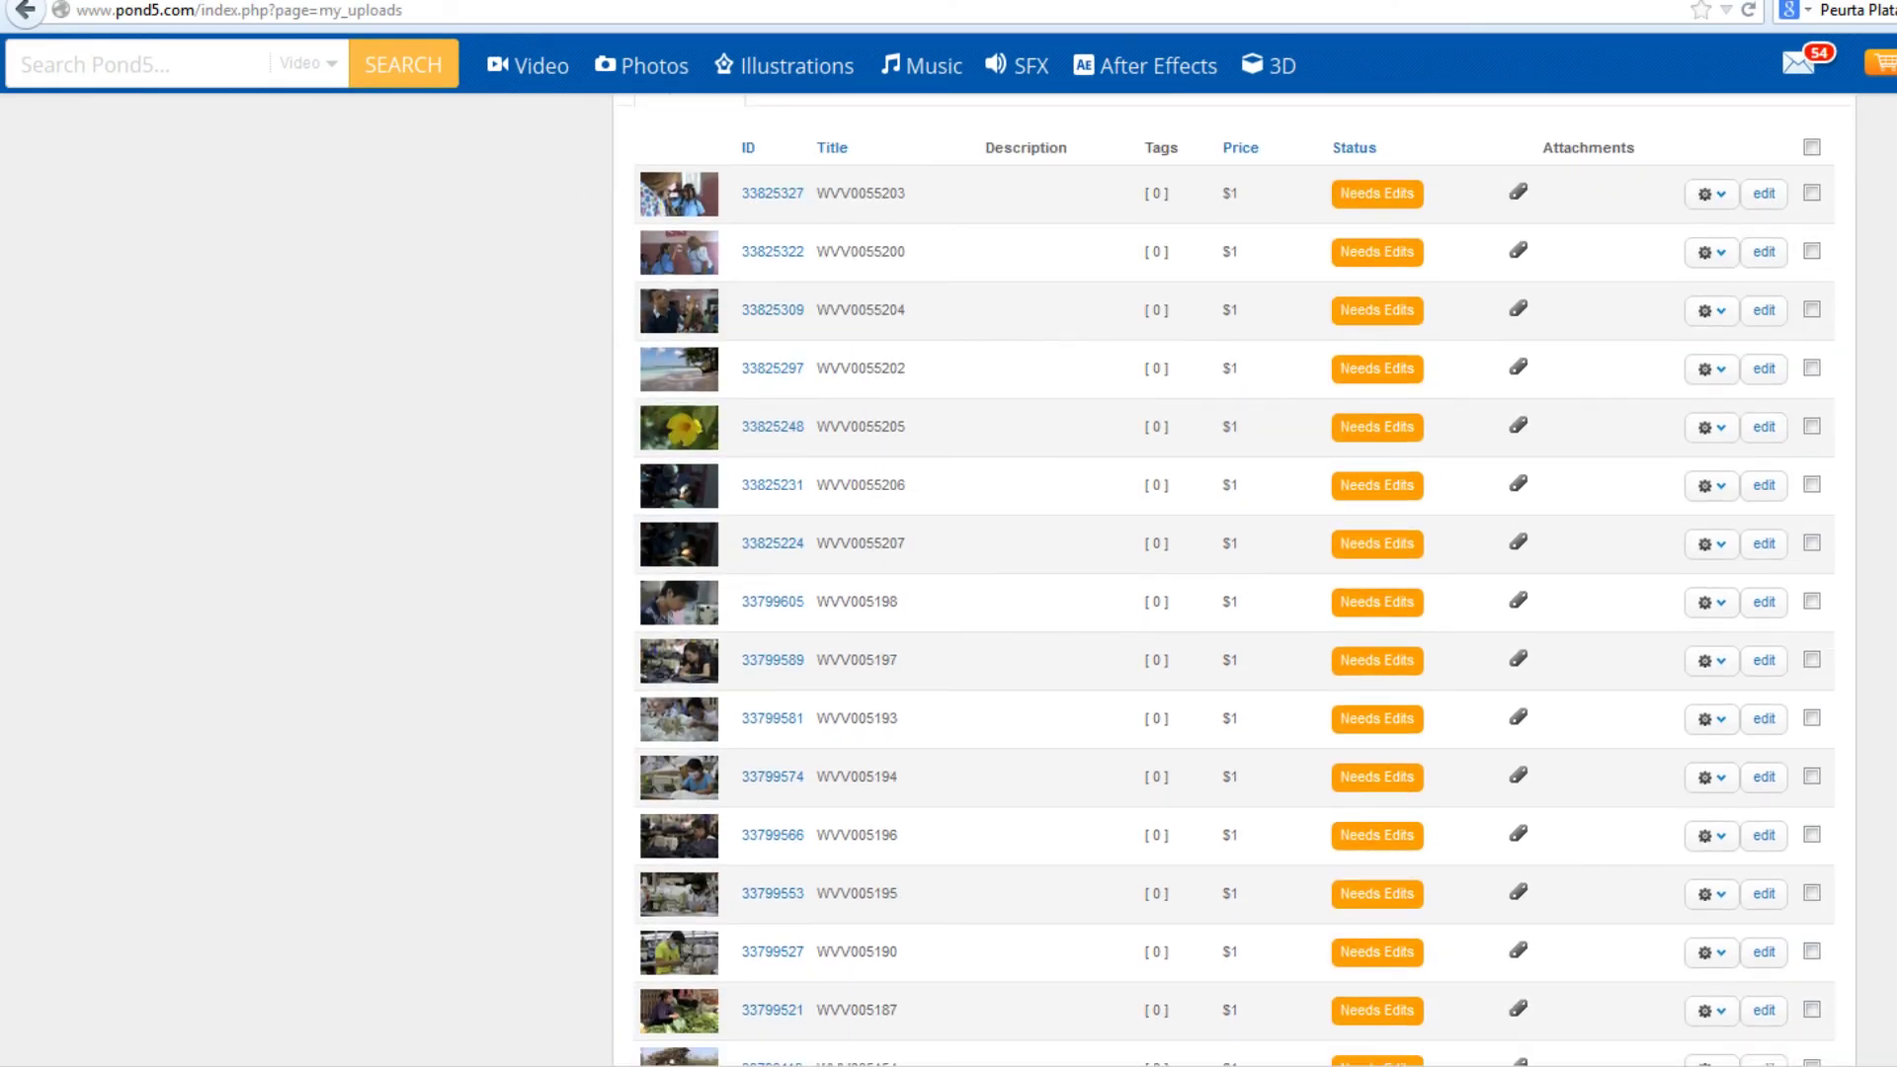